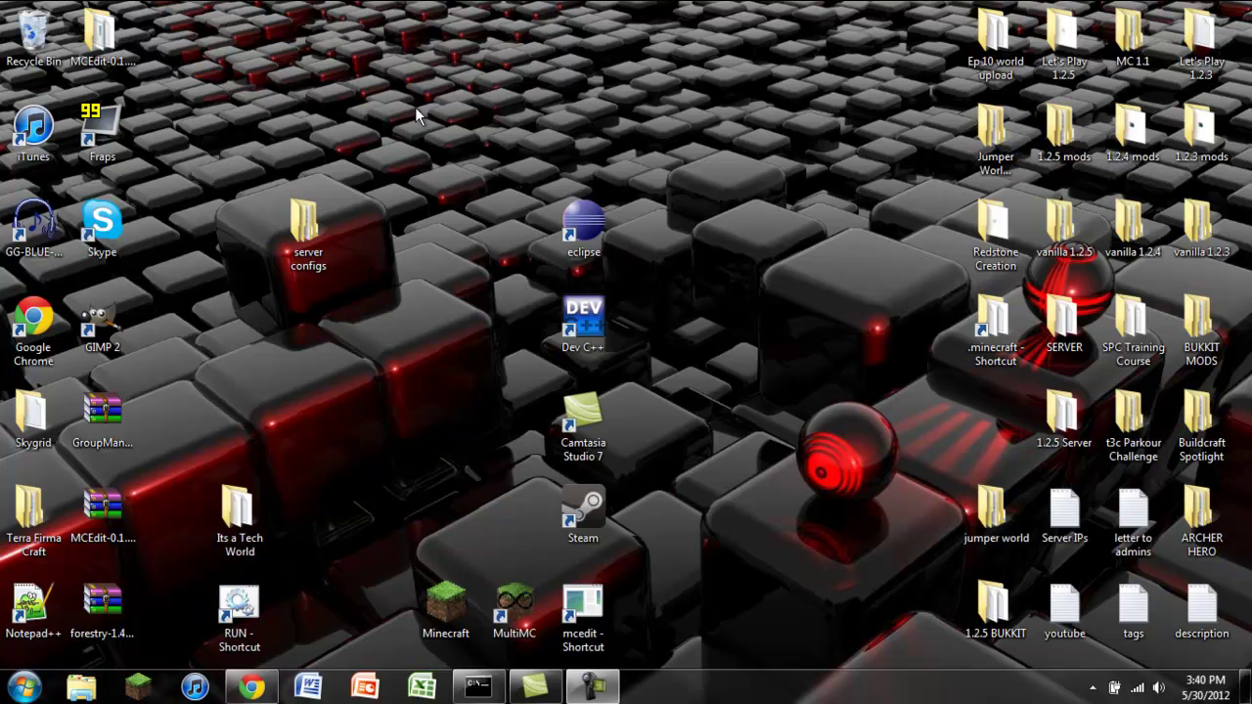
- Open the mods folder inside the desktop's server configs folder and review the mod files, including forestry-client-A-1.4.6.1_bc2.2
double_click(311, 233)
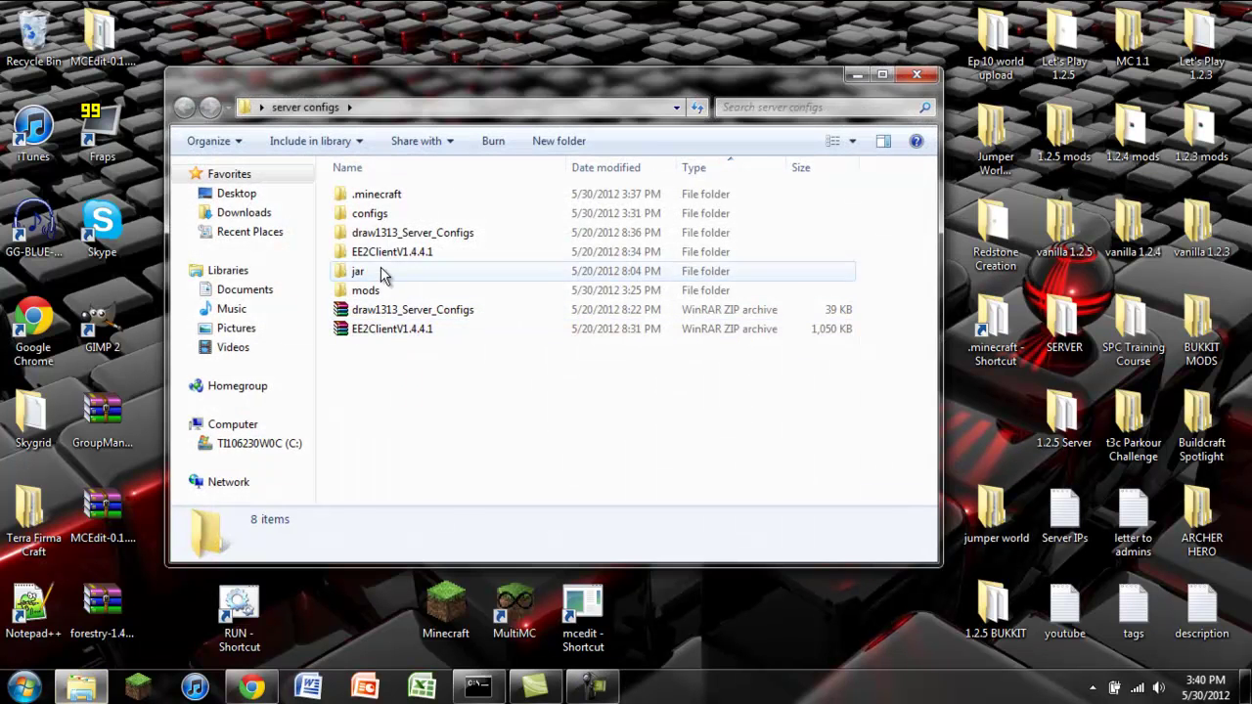
left_click(384, 274)
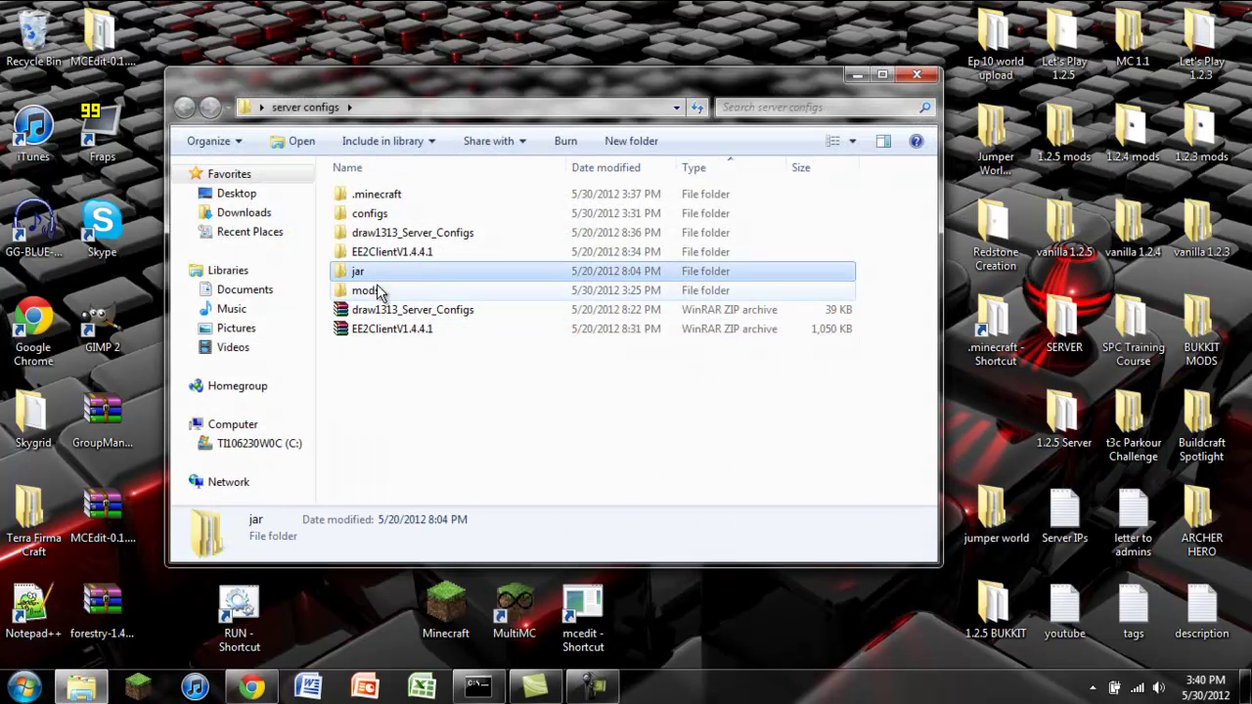
double_click(372, 290)
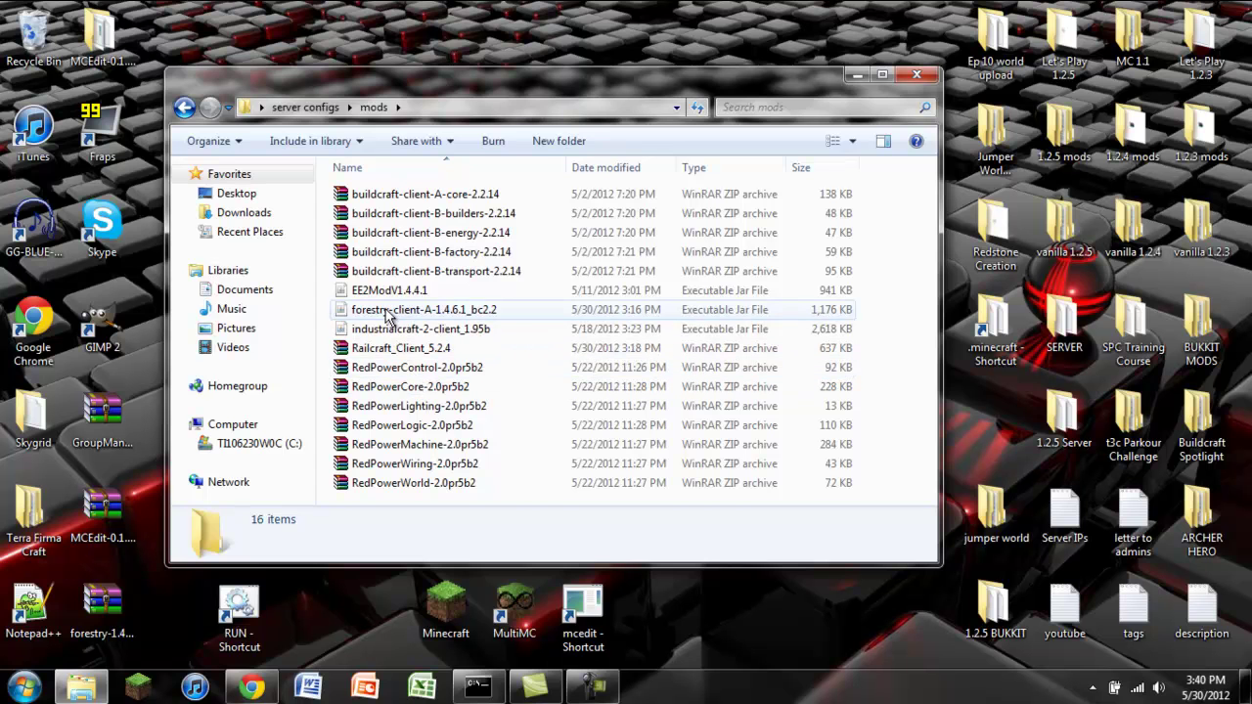
left_click(386, 313)
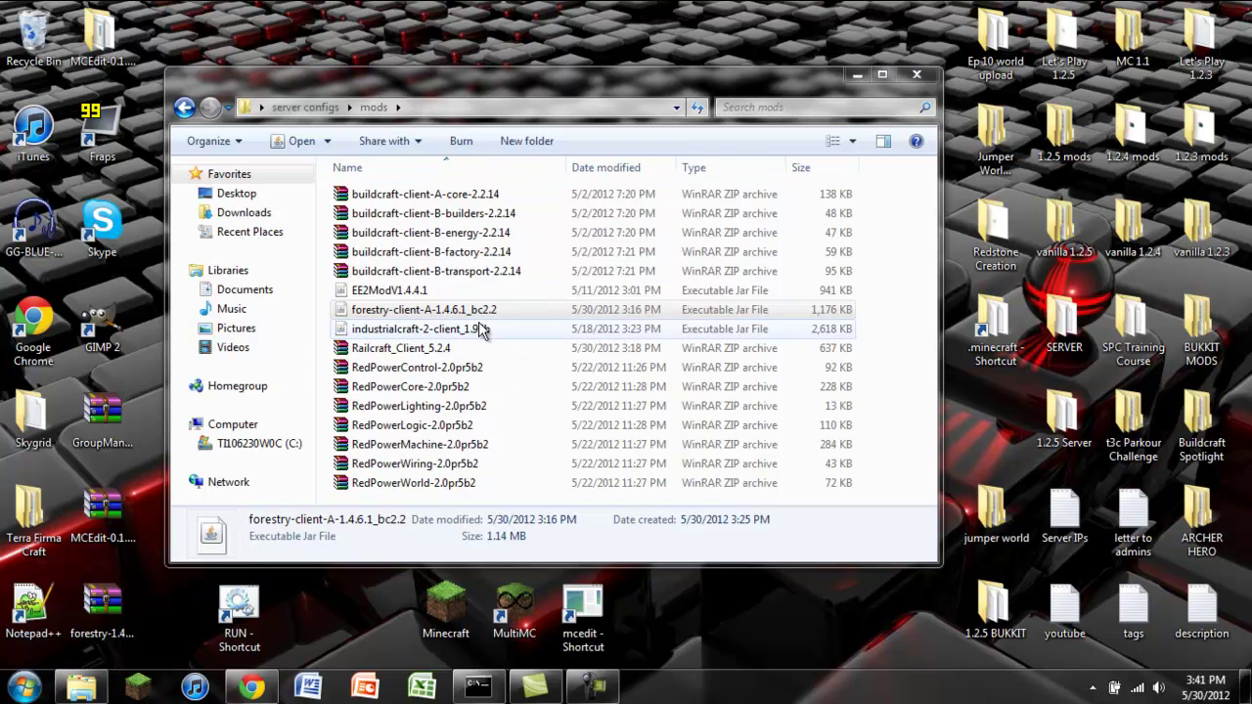
left_click(484, 309)
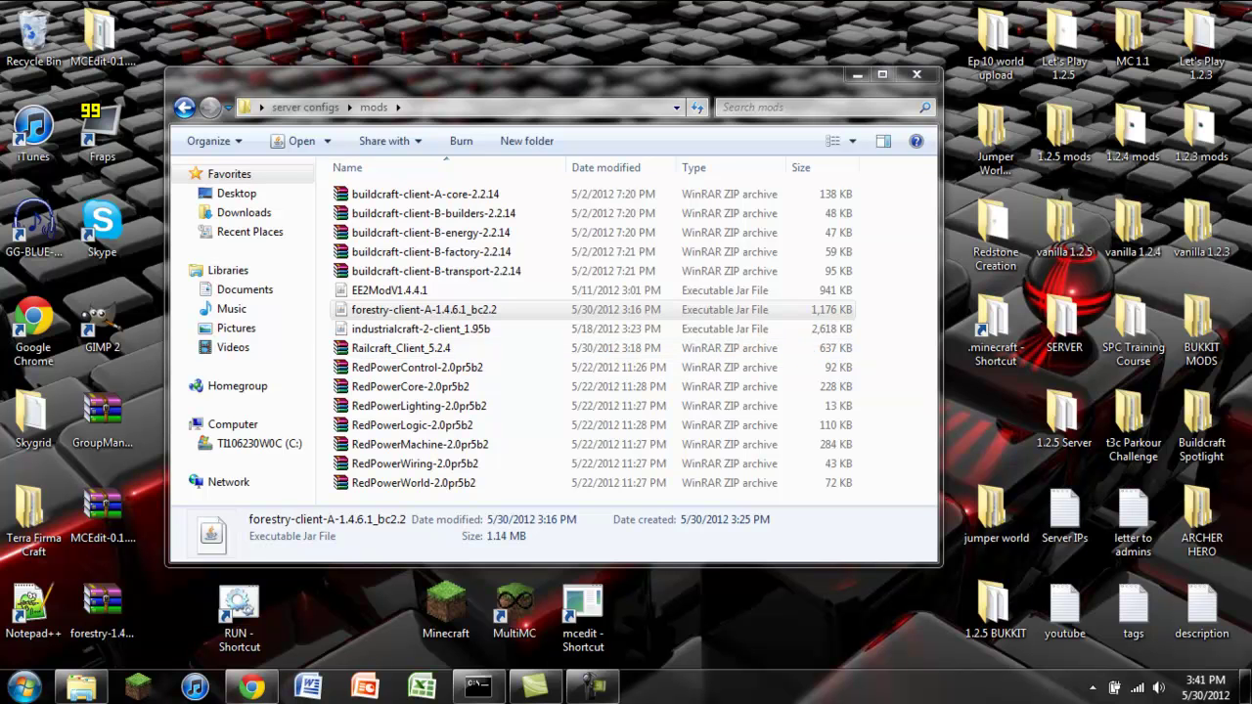
key("super+d")
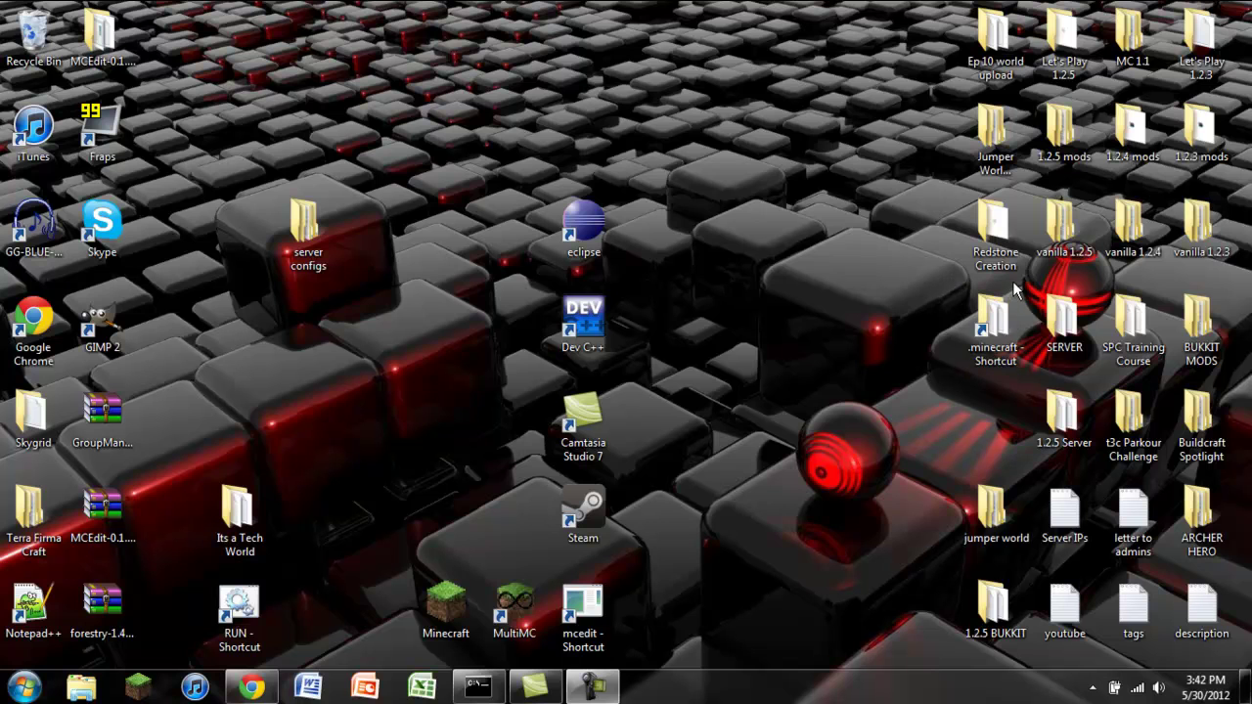
left_click(1007, 311)
double_click(1008, 311)
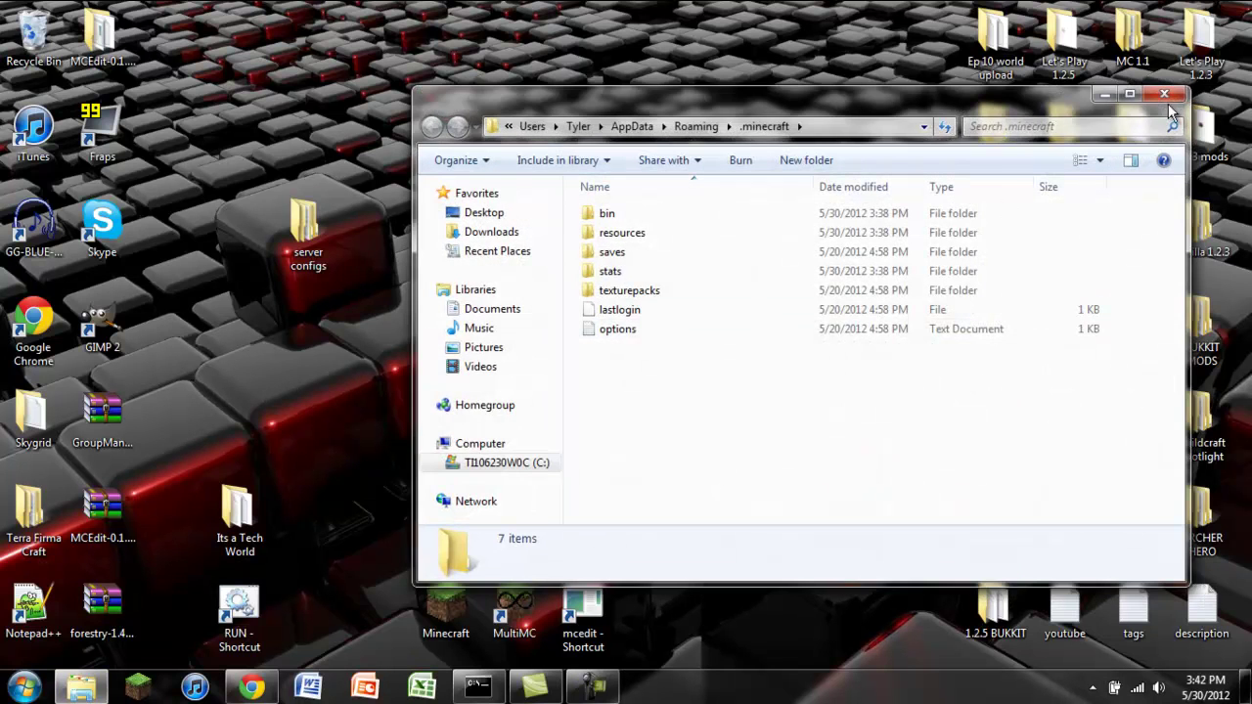
left_click(1169, 107)
- Open the %appdata% location and go to the bin folder inside .minecraft
key("super")
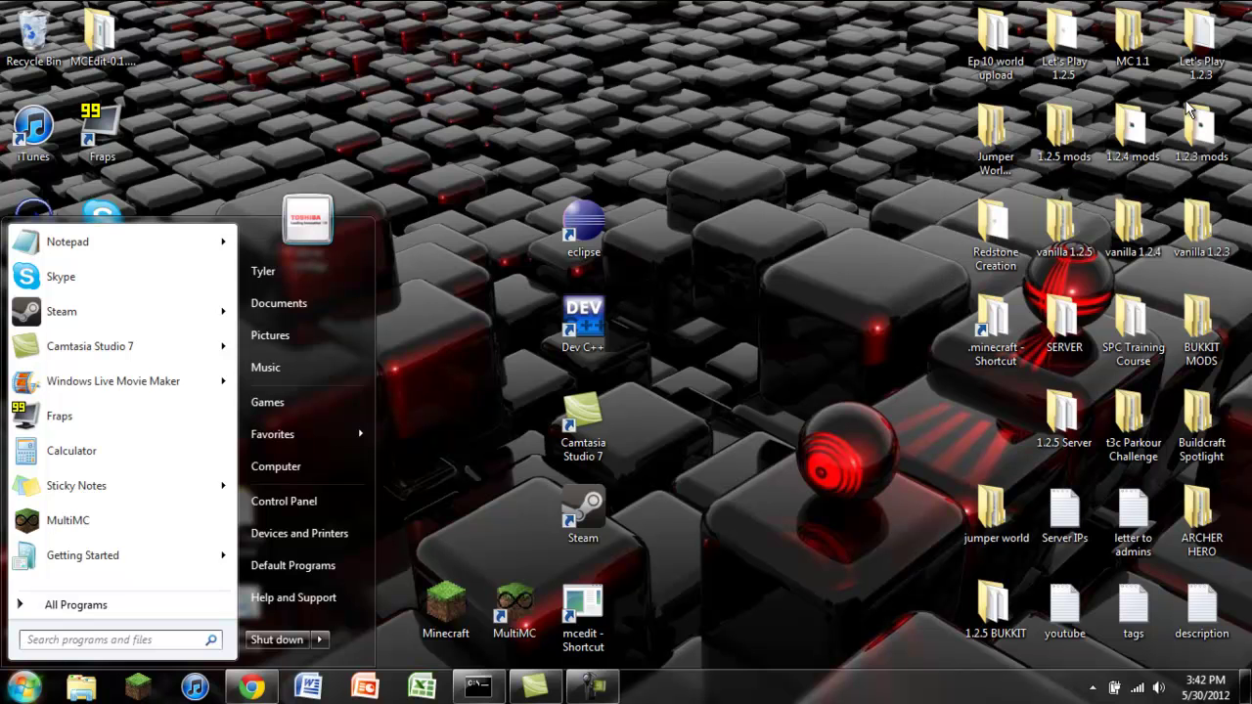
type("%appdta")
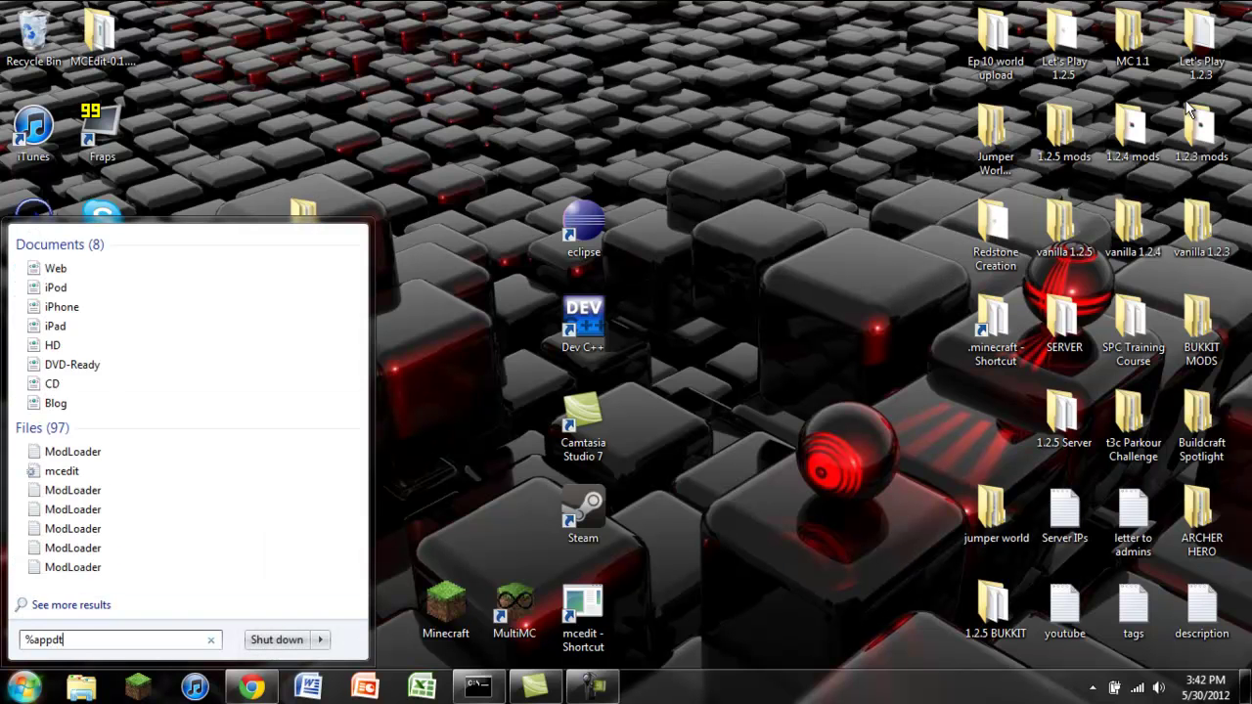
key("BackSpace")
key("BackSpace")
type("ata%")
key("Return")
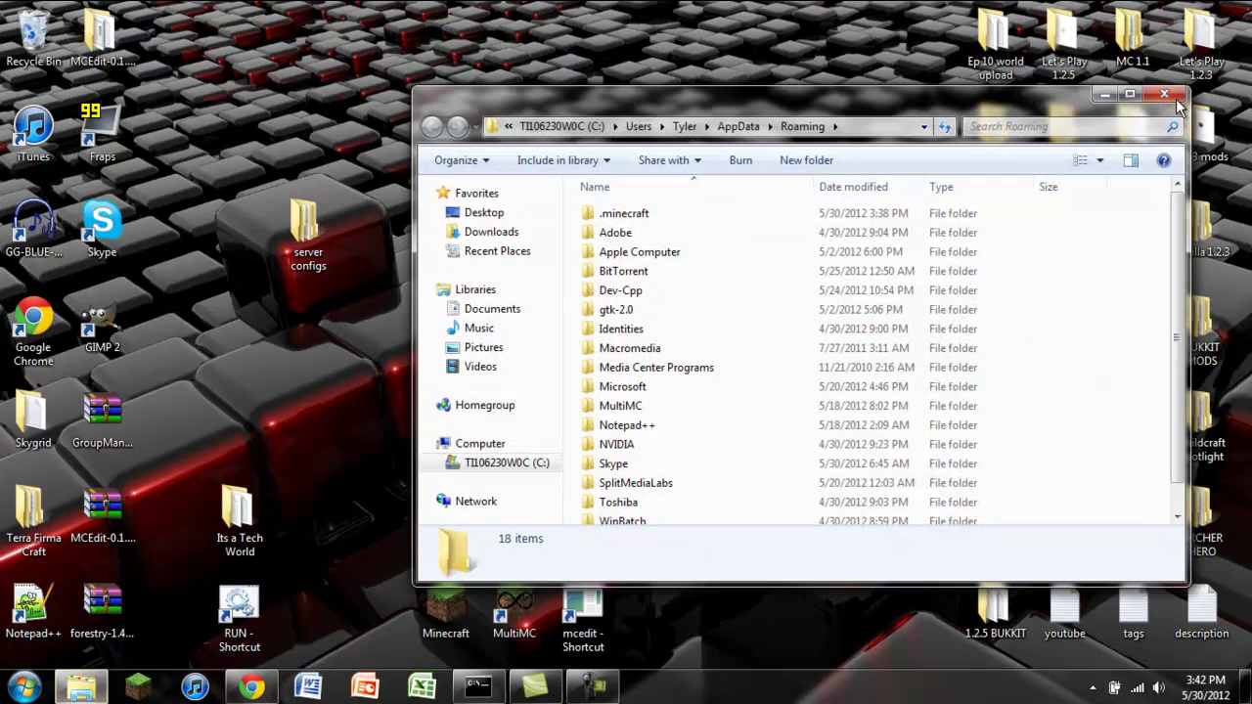
left_click_drag(732, 101, 589, 67)
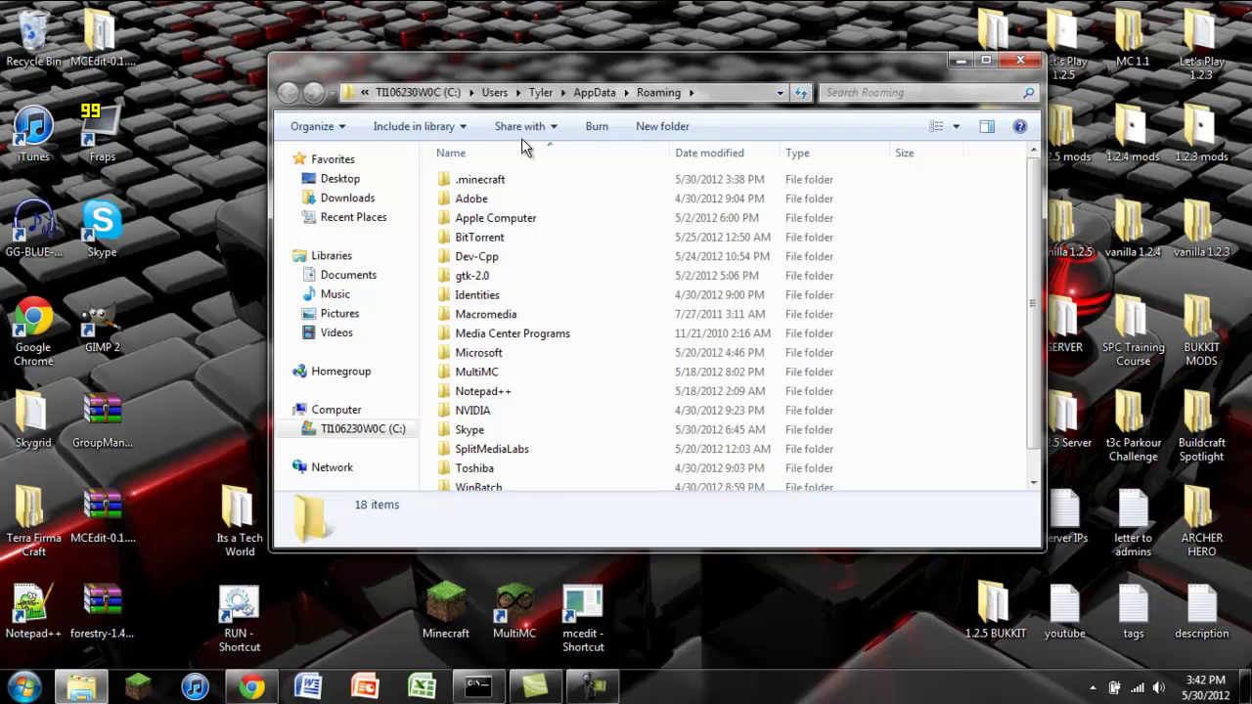
double_click(489, 181)
left_click_drag(692, 59, 574, 49)
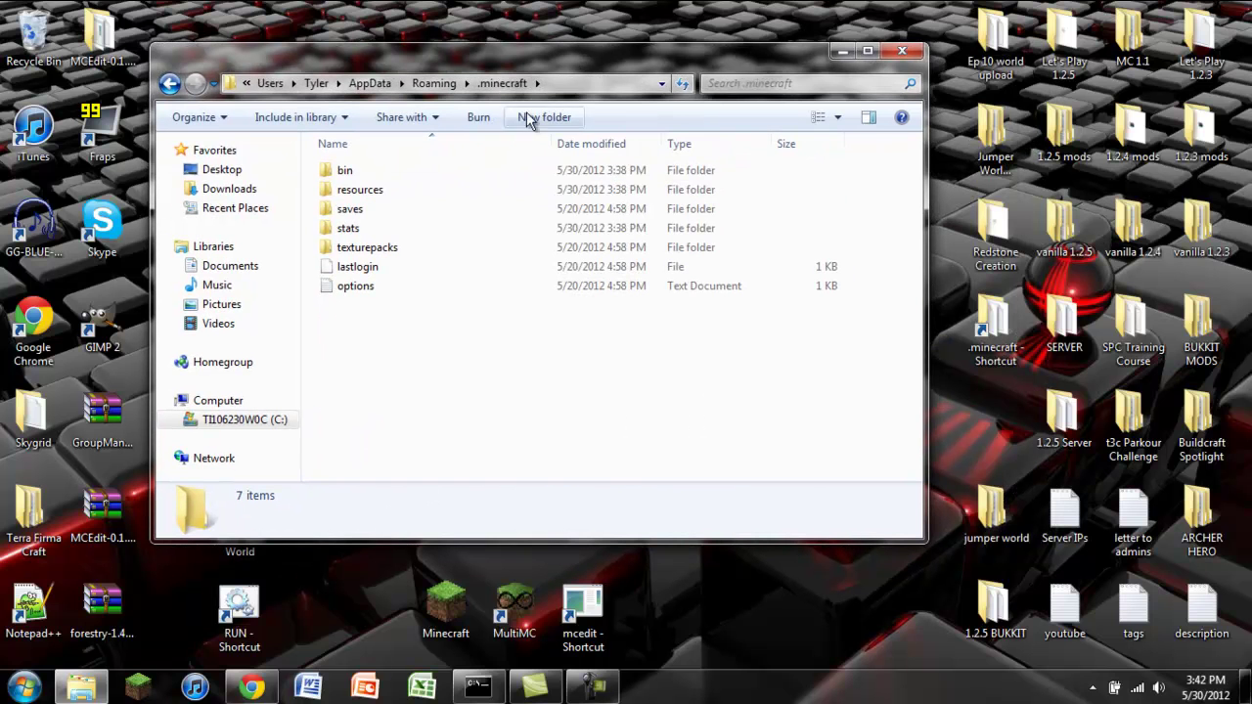
double_click(409, 171)
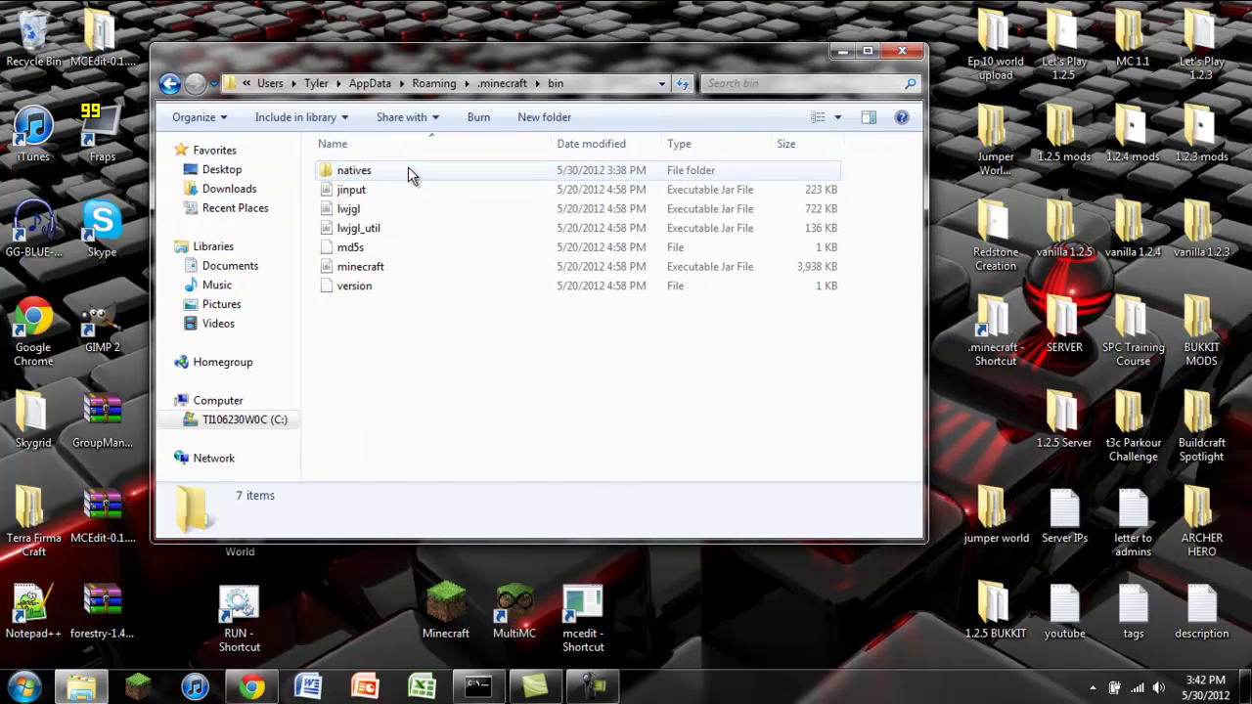
- Open the minecraft executable jar from the bin folder with WinRAR archiver
right_click(361, 274)
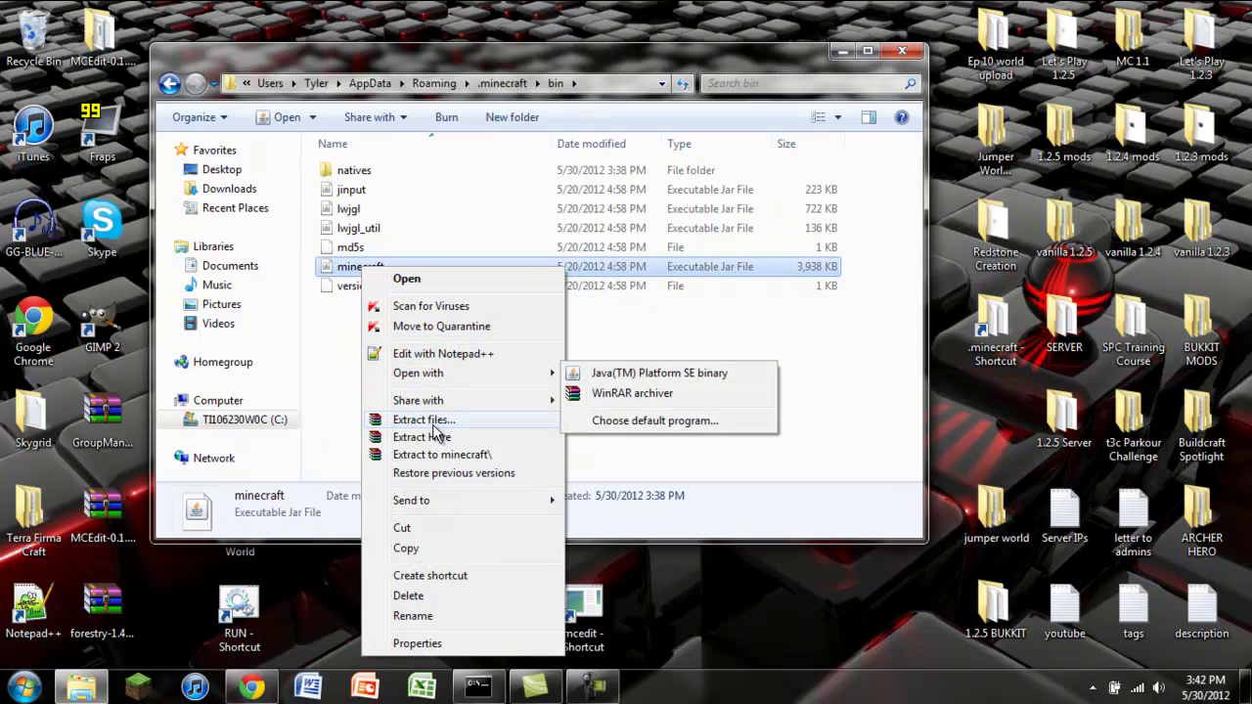
mouse_move(438, 370)
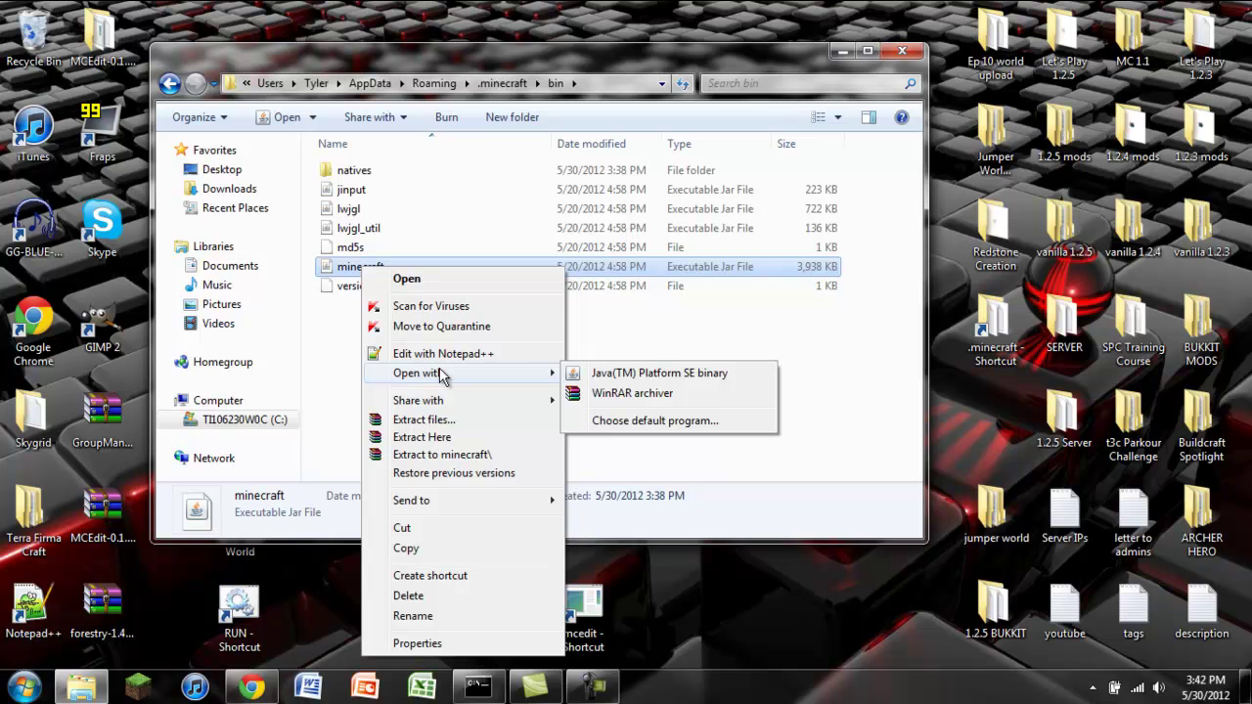
left_click(631, 393)
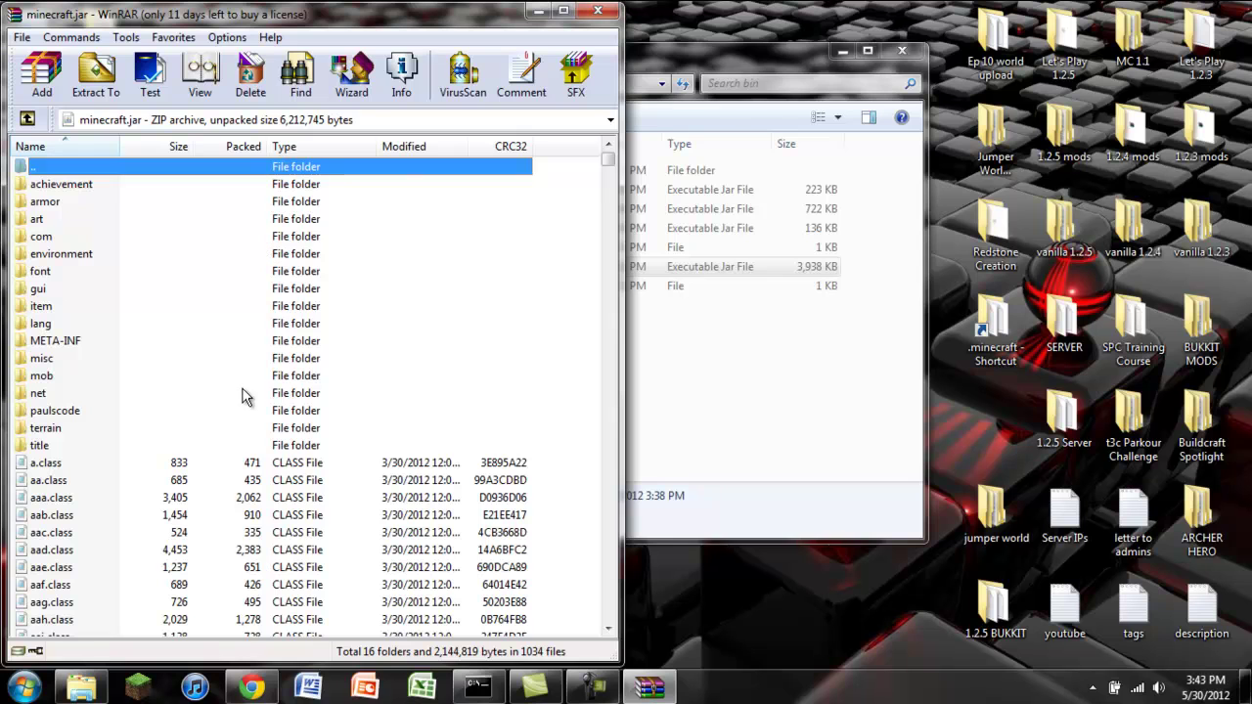
- Minimize the bin folder window and open the desktop's server configs folder alongside the minecraft.jar archive
left_click(842, 50)
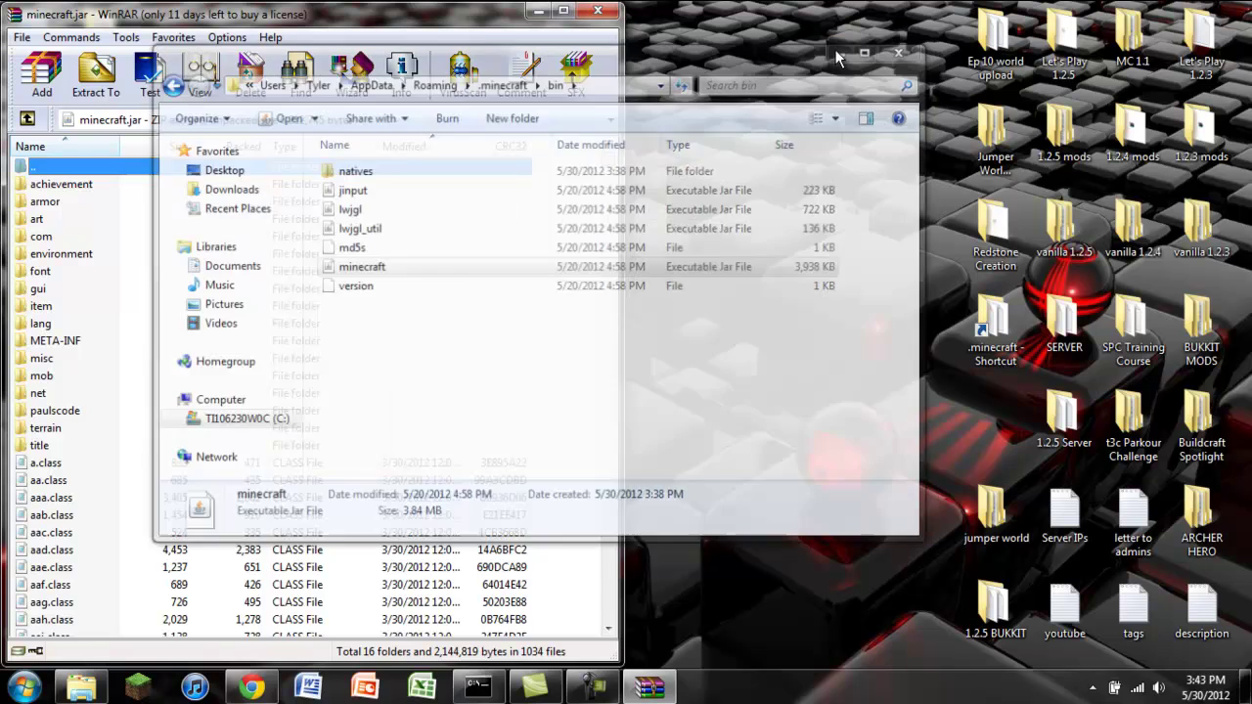
left_click_drag(459, 13, 304, 321)
double_click(303, 227)
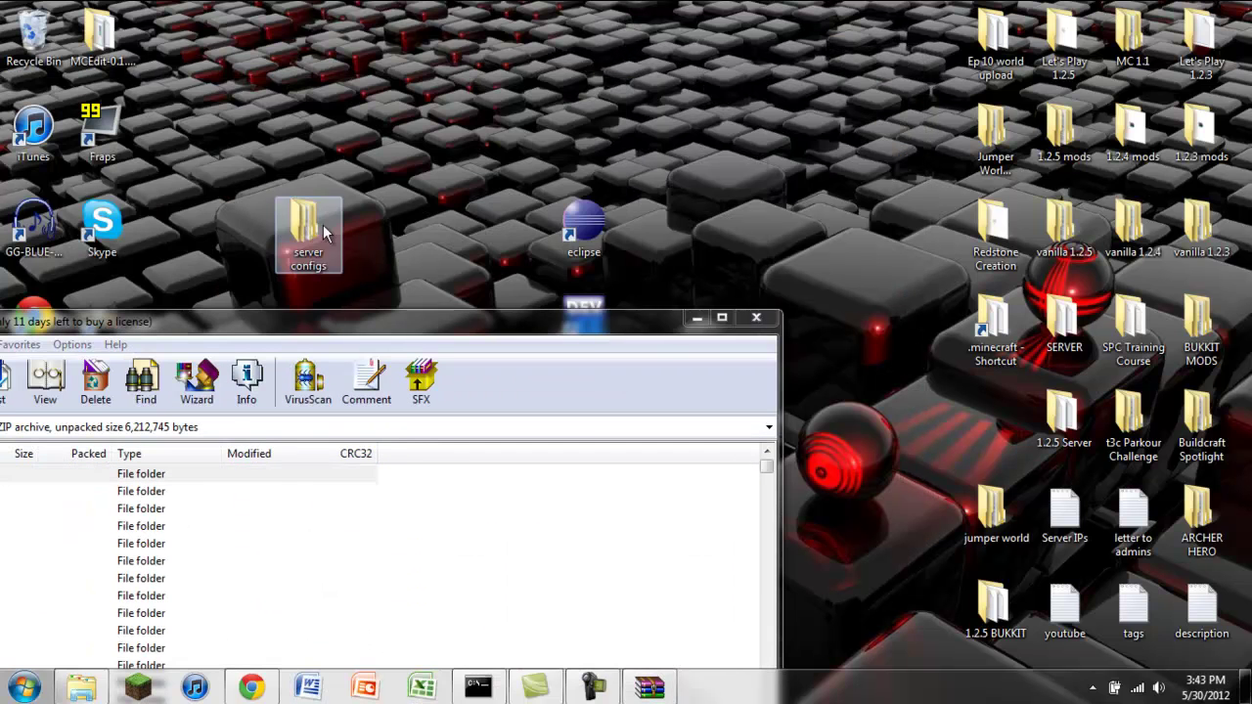
left_click(110, 313)
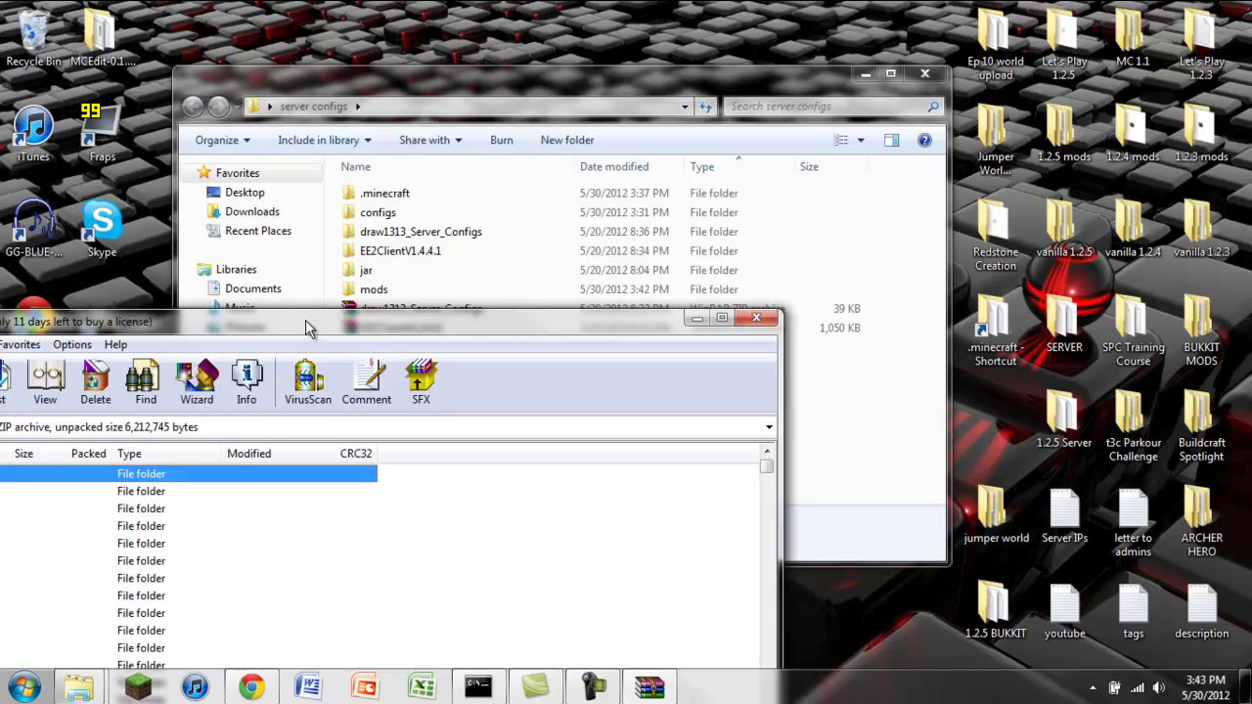
left_click_drag(305, 320, 459, 13)
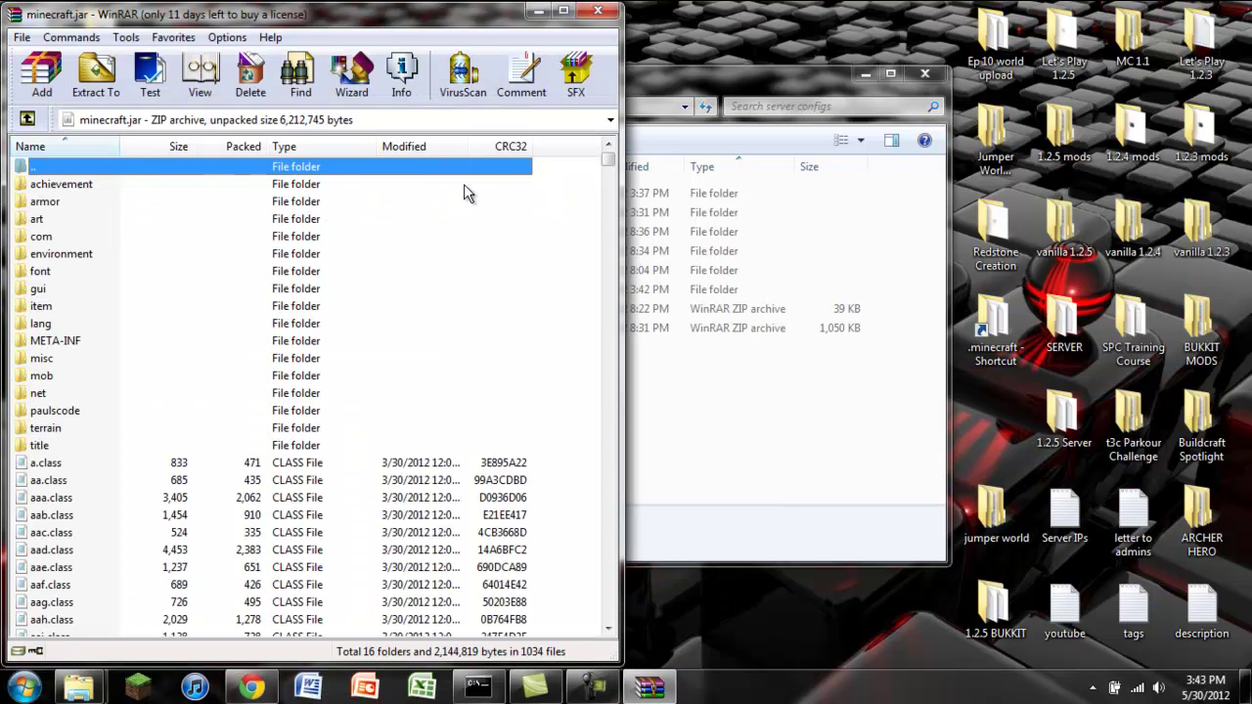
- Delete the META-INF folder from the minecraft.jar archive
left_click(24, 344)
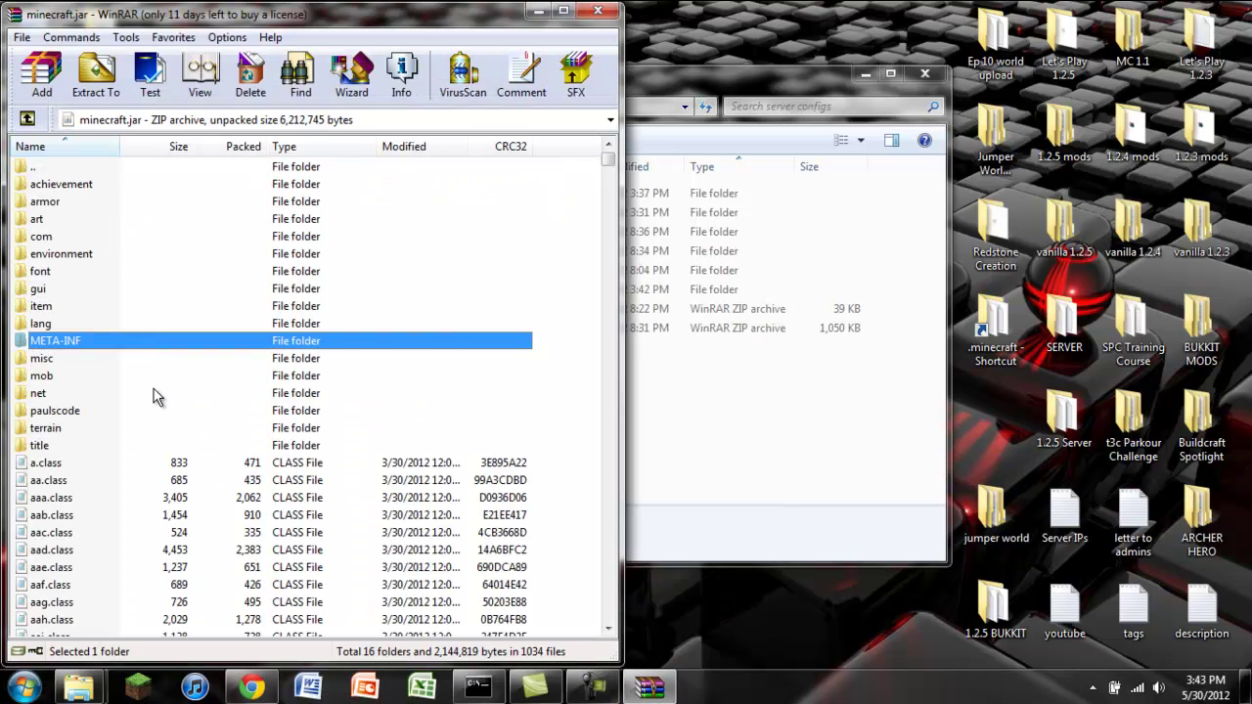
key("Delete")
key("Return")
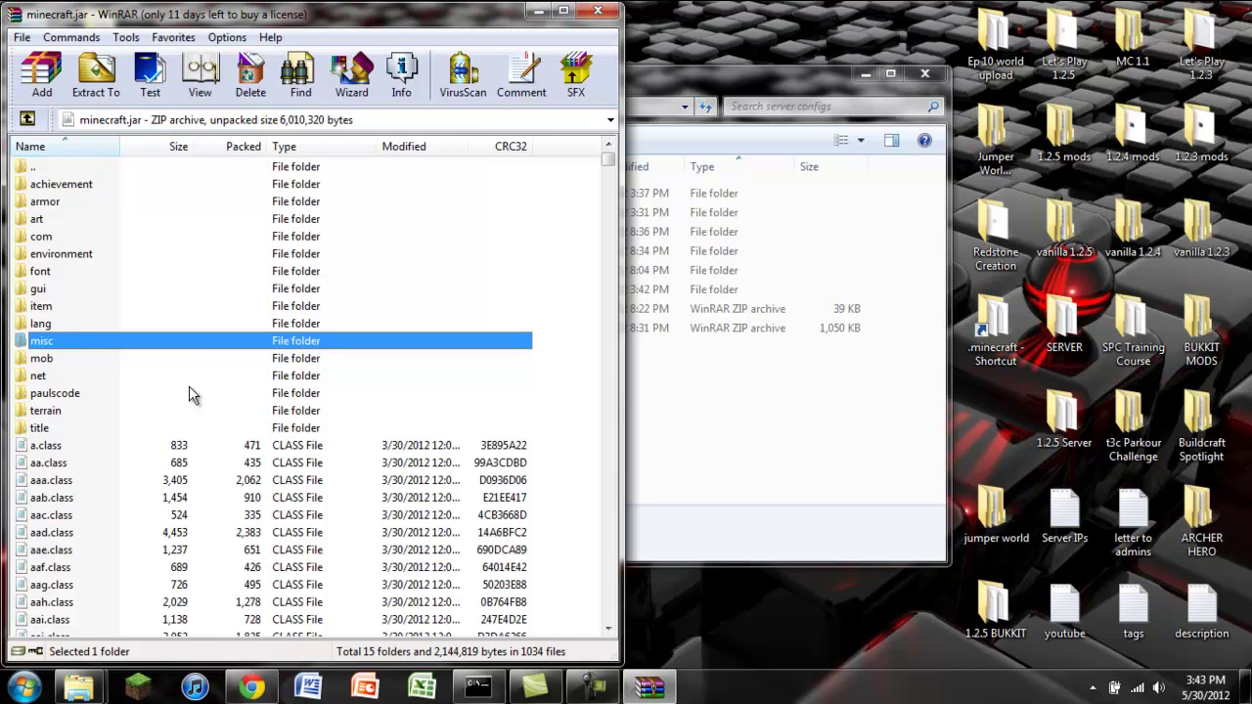
- Add all files from ModLoader.zip in the server configs jar folder to minecraft.jar, then close the ModLoader archive
left_click_drag(723, 84, 1015, 84)
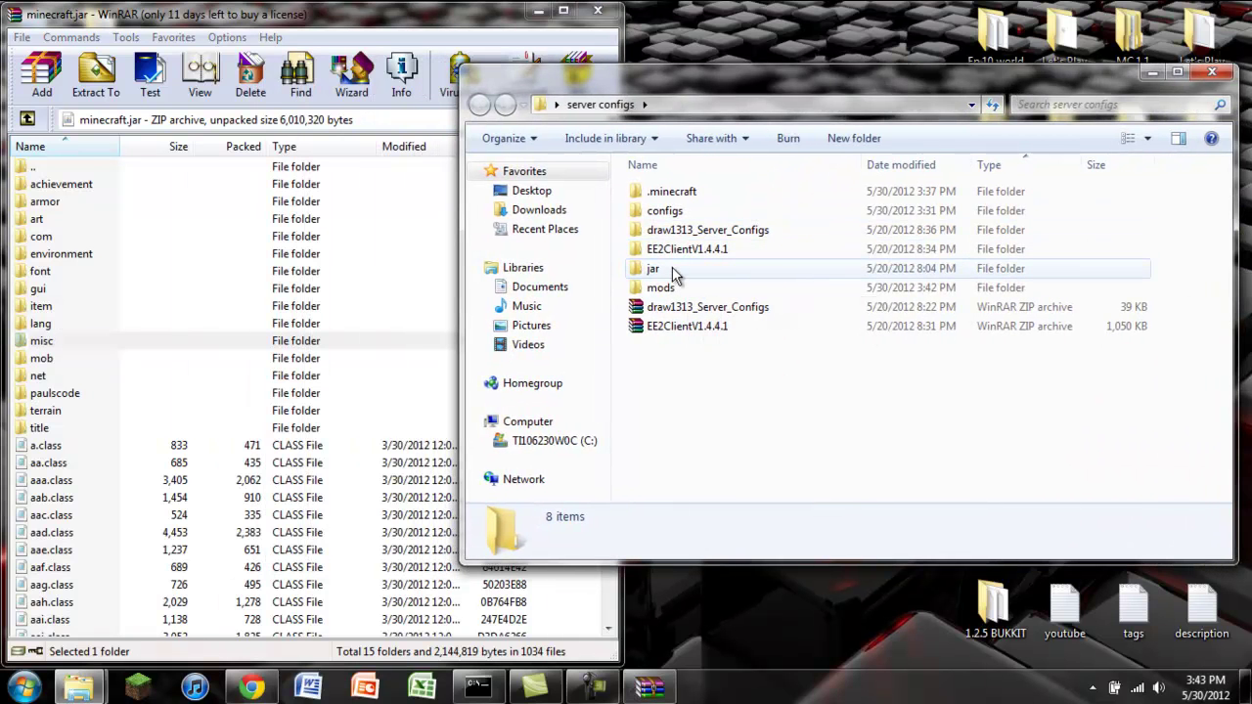
double_click(671, 270)
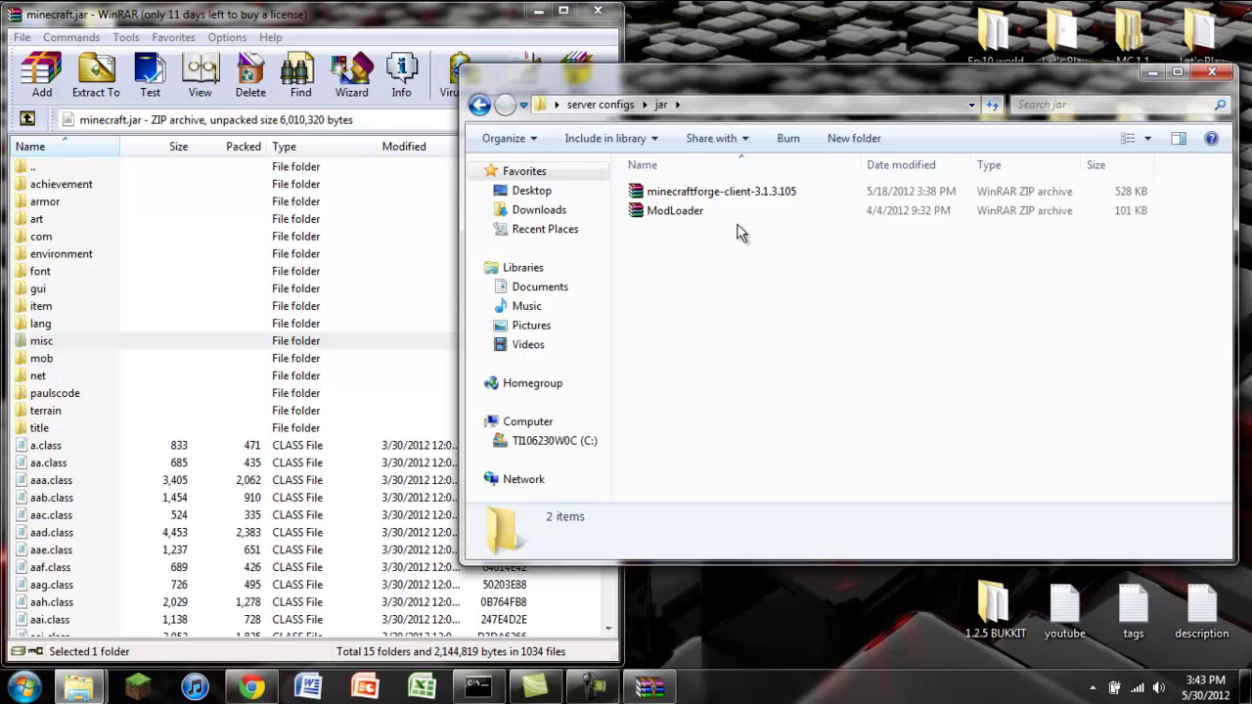
double_click(721, 213)
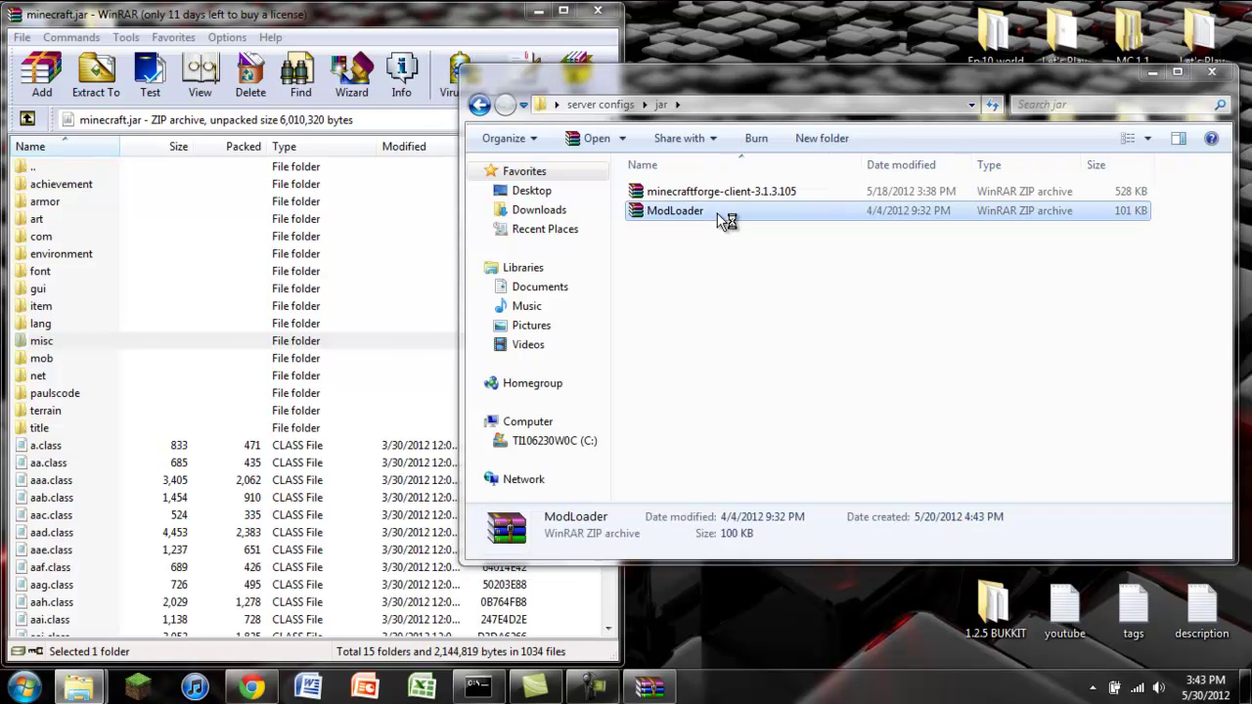
left_click_drag(590, 230, 469, 445)
left_click_drag(69, 249, 83, 436)
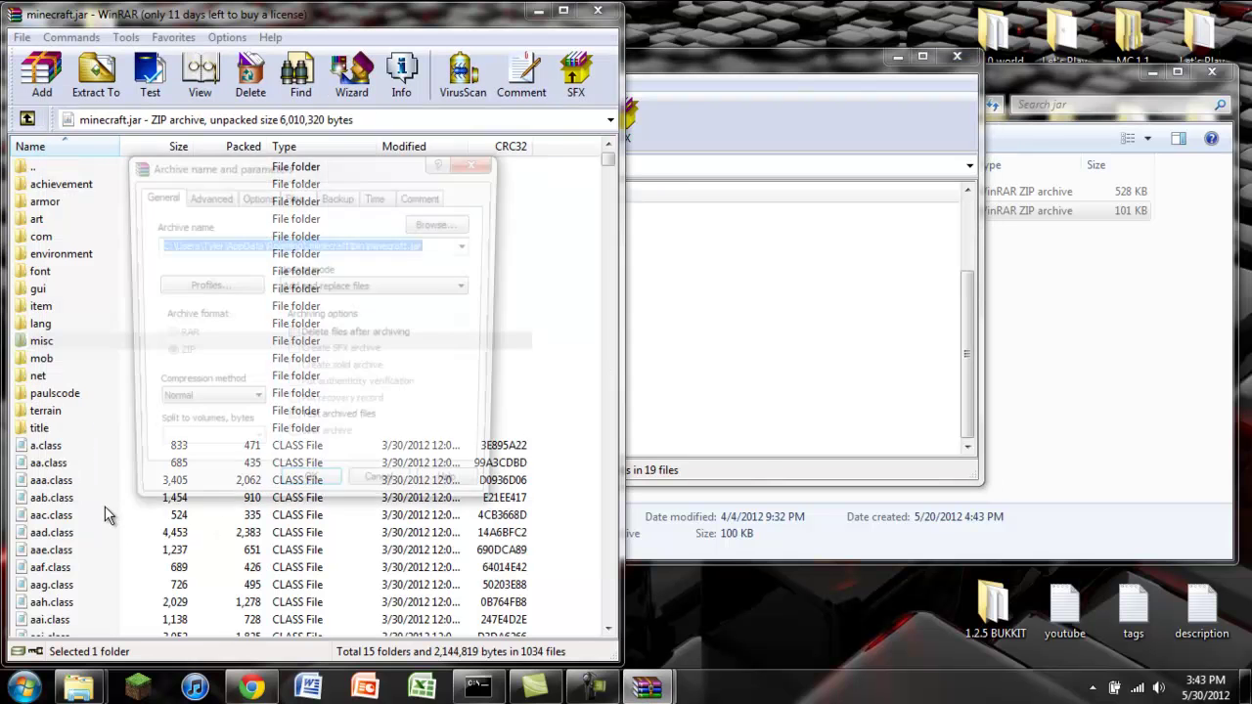
left_click(305, 495)
left_click(930, 54)
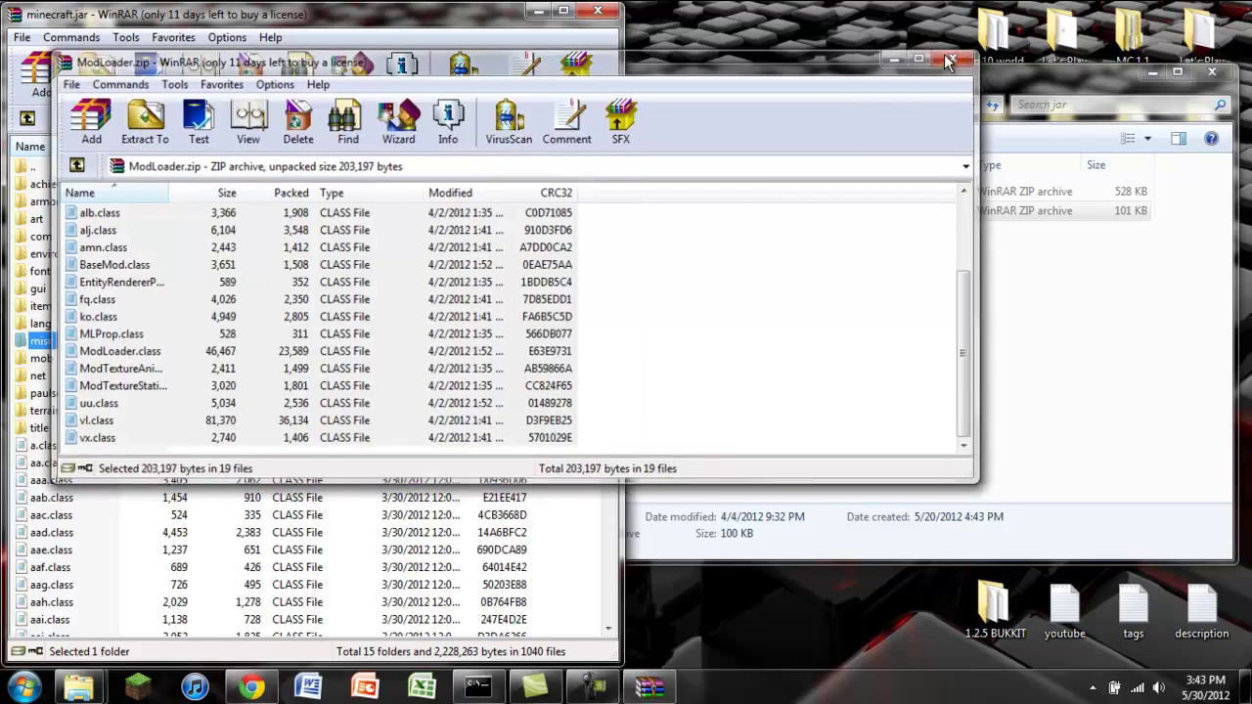
left_click(946, 60)
- Add all files and folders from minecraftforge-client-3.1.3.105.zip to minecraft.jar, then close the Forge archive
double_click(743, 191)
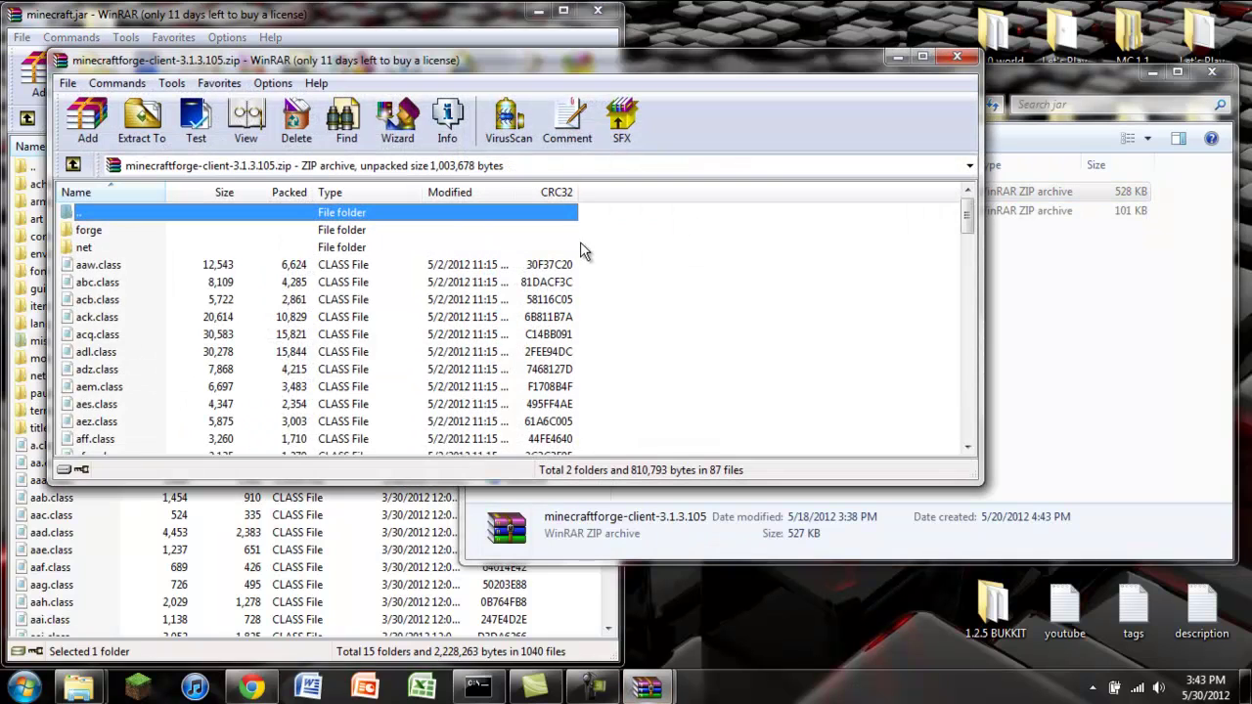
left_click_drag(592, 232, 113, 414)
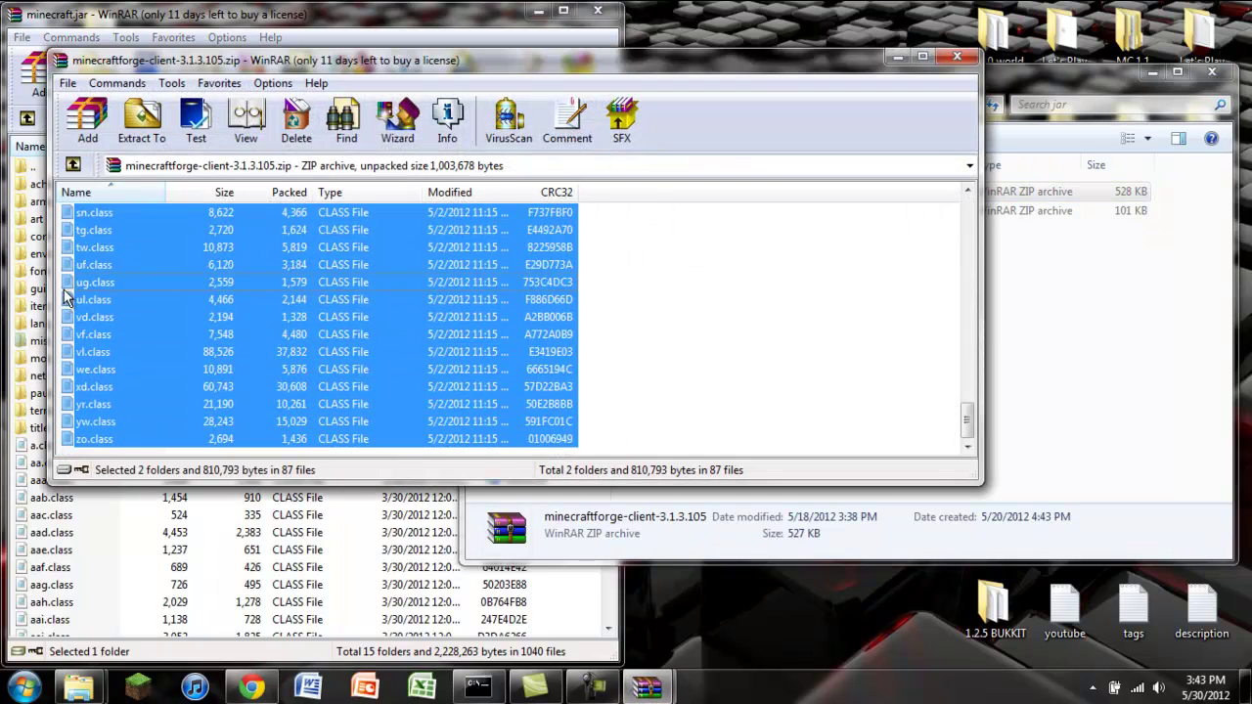
left_click_drag(66, 298, 153, 537)
left_click(313, 495)
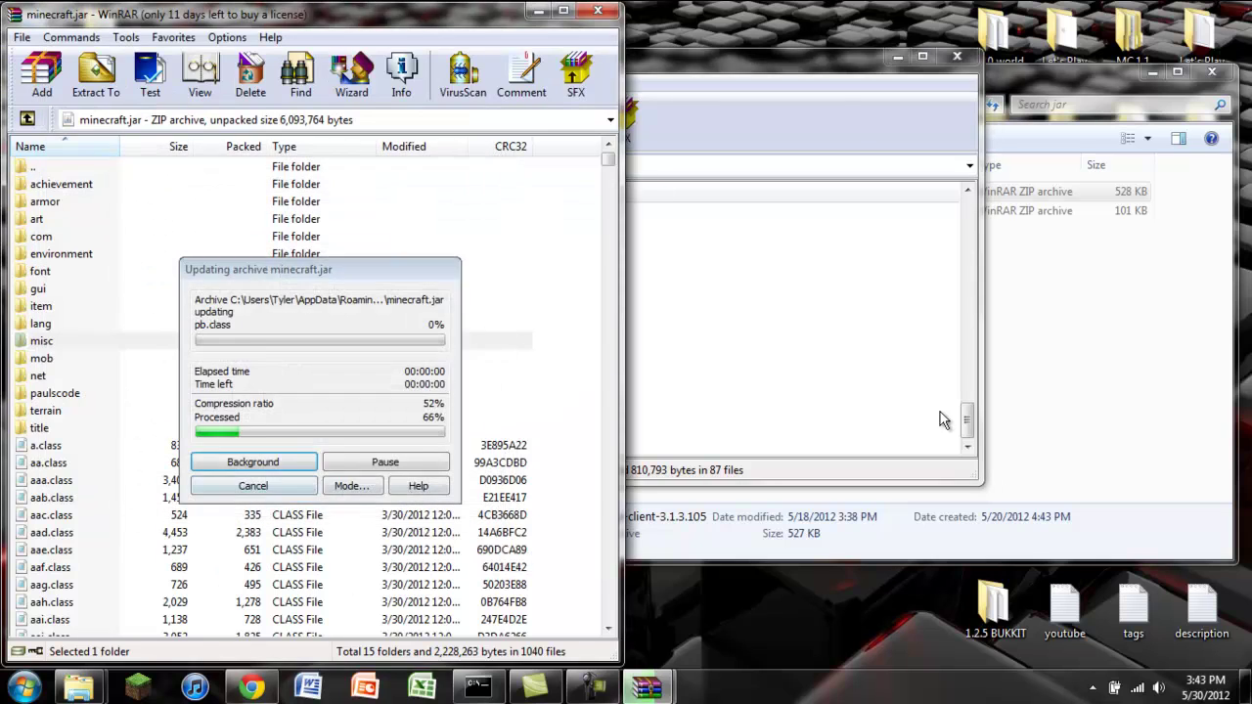
left_click(891, 307)
left_click(957, 55)
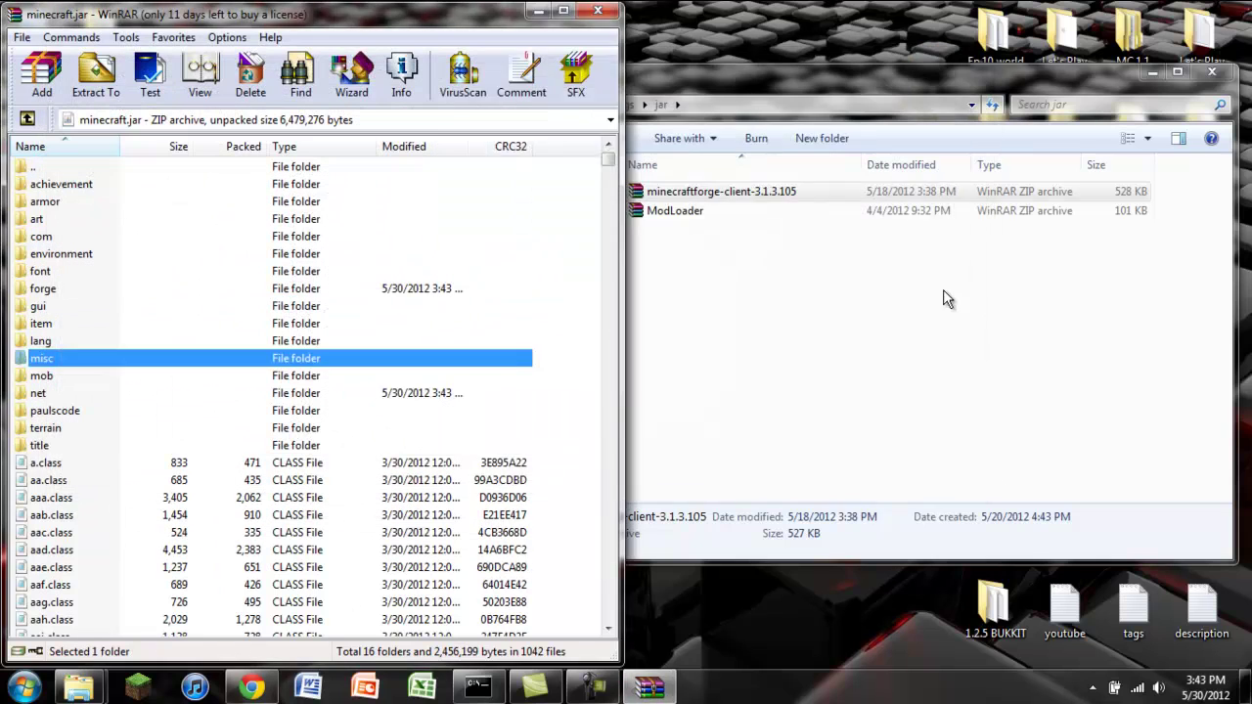
- Return to the server configs folder and close the minecraft.jar archive
left_click(685, 75)
left_click(479, 104)
left_click(598, 10)
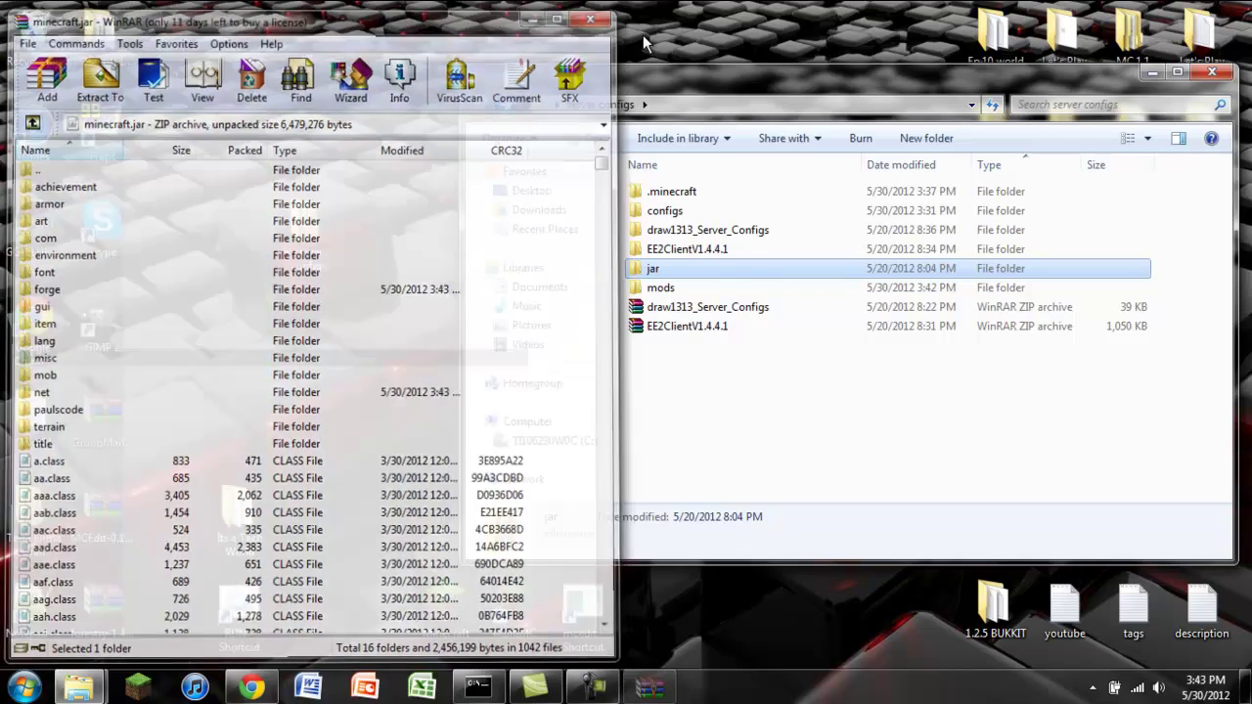
left_click_drag(792, 75, 610, 90)
- Put the folder window away, switch to the Minecraft Launcher and log in with the remembered account to start the game
left_click(959, 88)
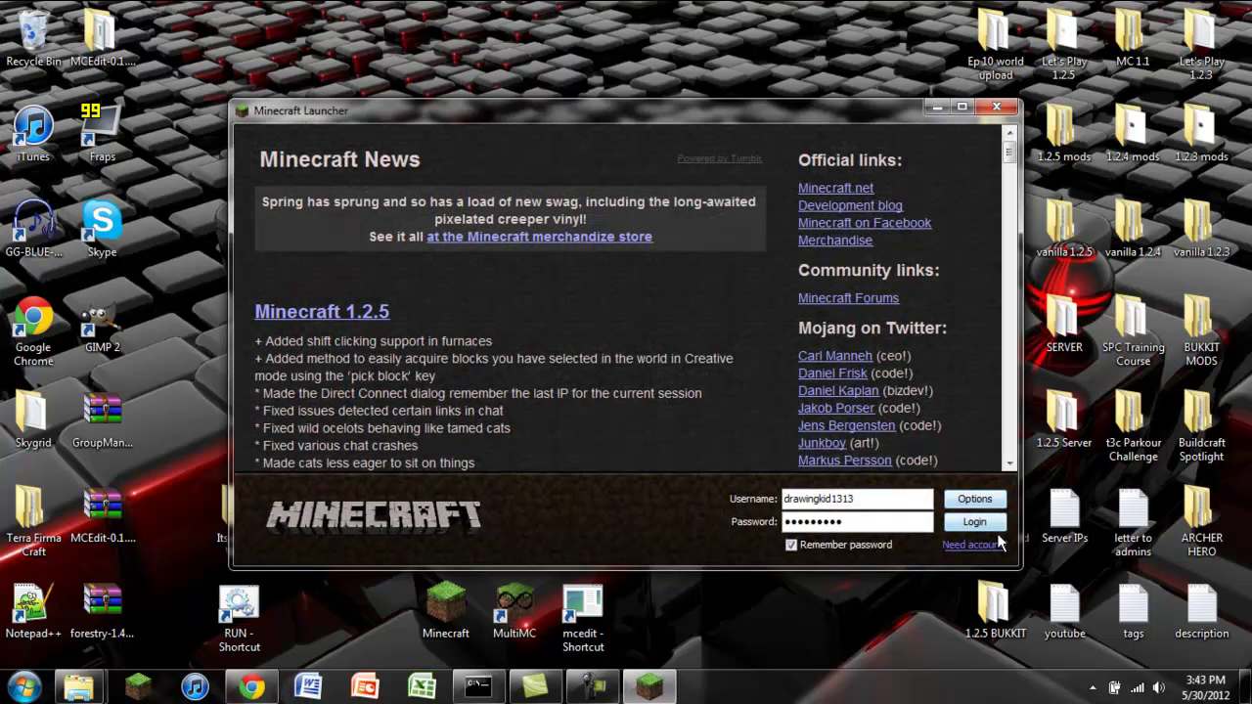
left_click(971, 522)
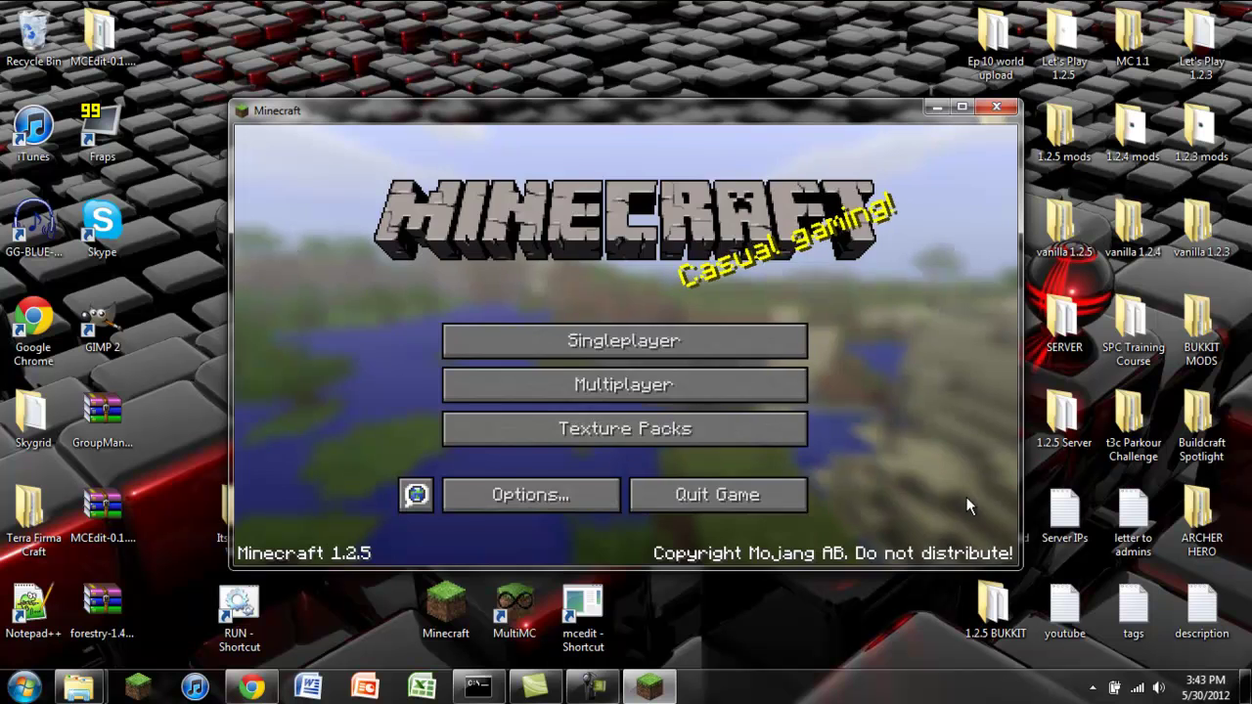
left_click_drag(740, 108, 620, 85)
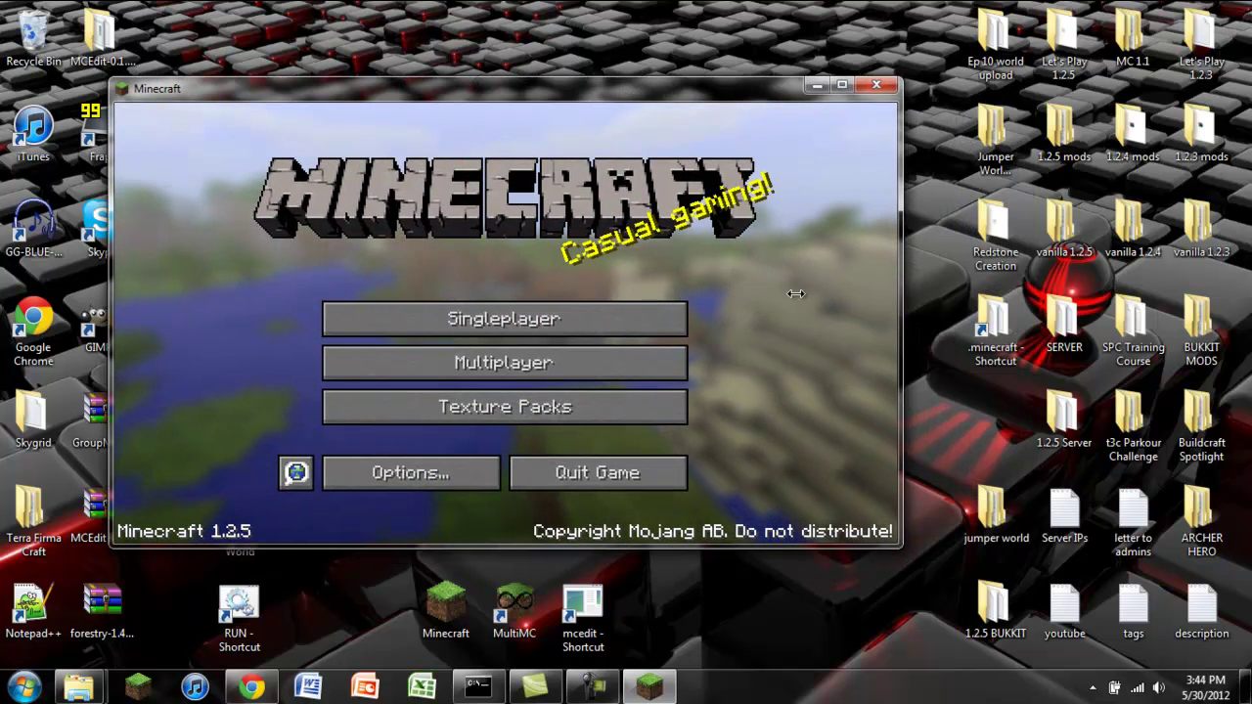
- Quit Minecraft, return to the .minecraft folder and open its mods folder
left_click(595, 474)
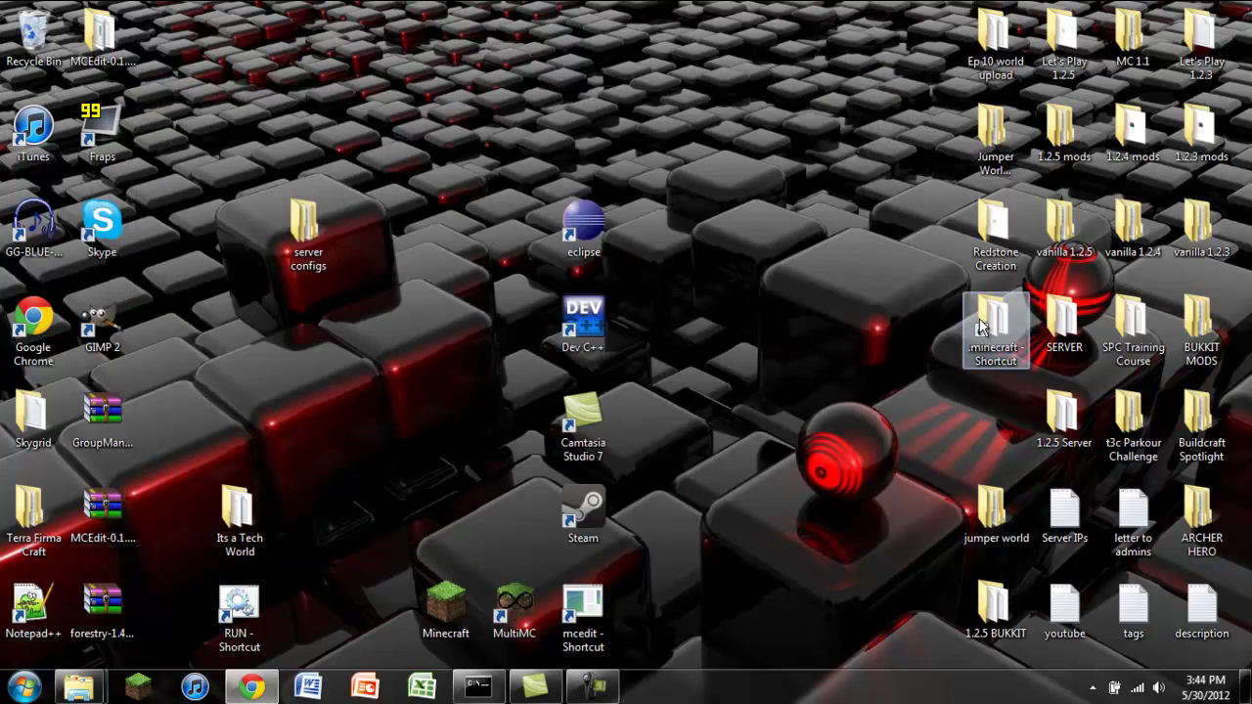
double_click(983, 328)
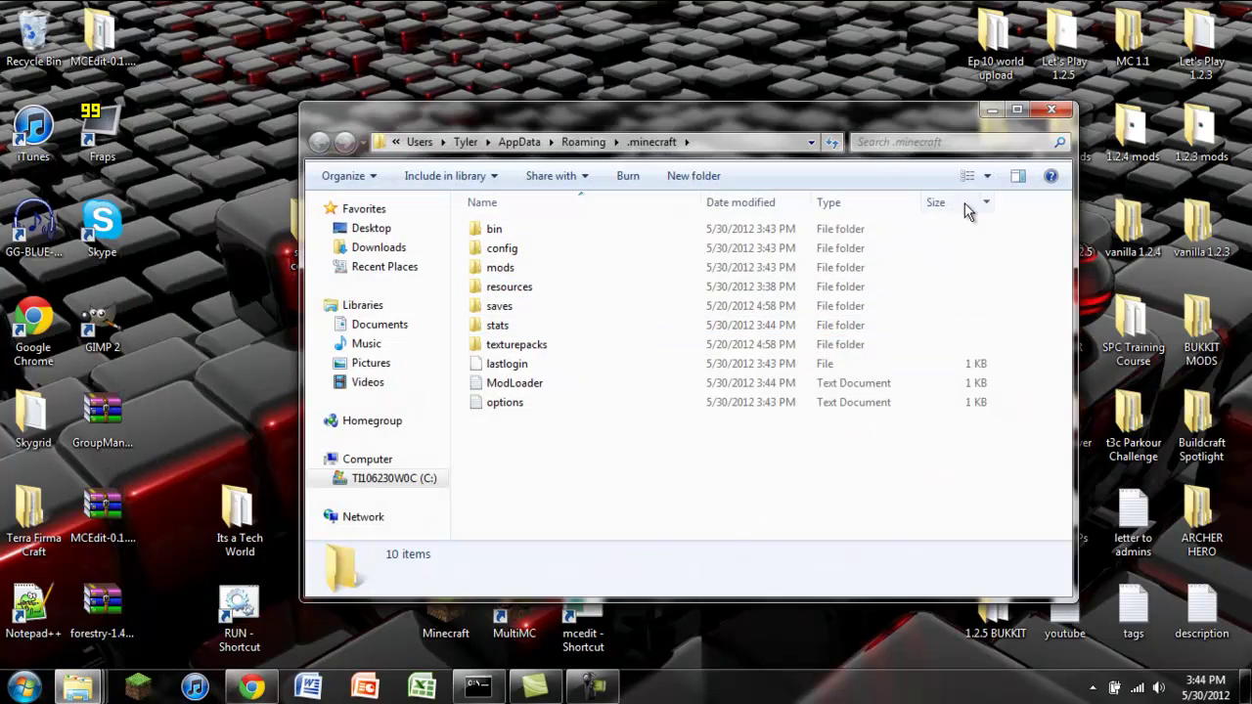
left_click(1051, 110)
mouse_move(78, 688)
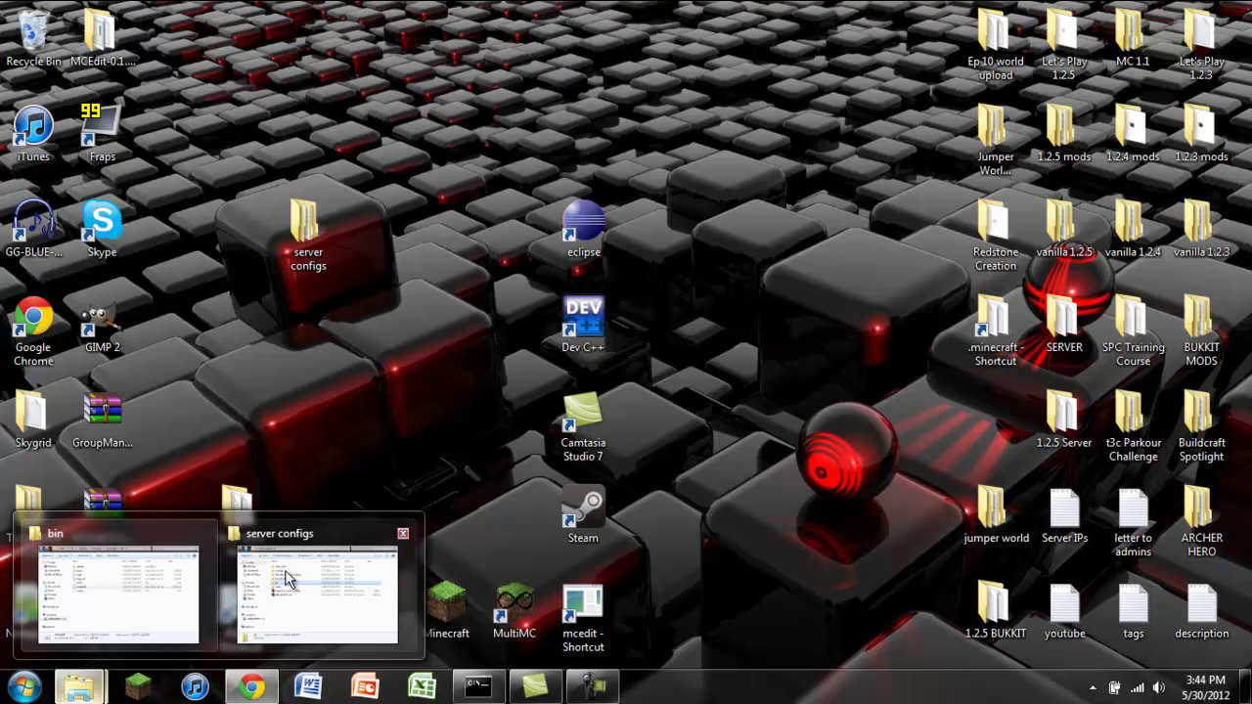
left_click(118, 594)
left_click(170, 83)
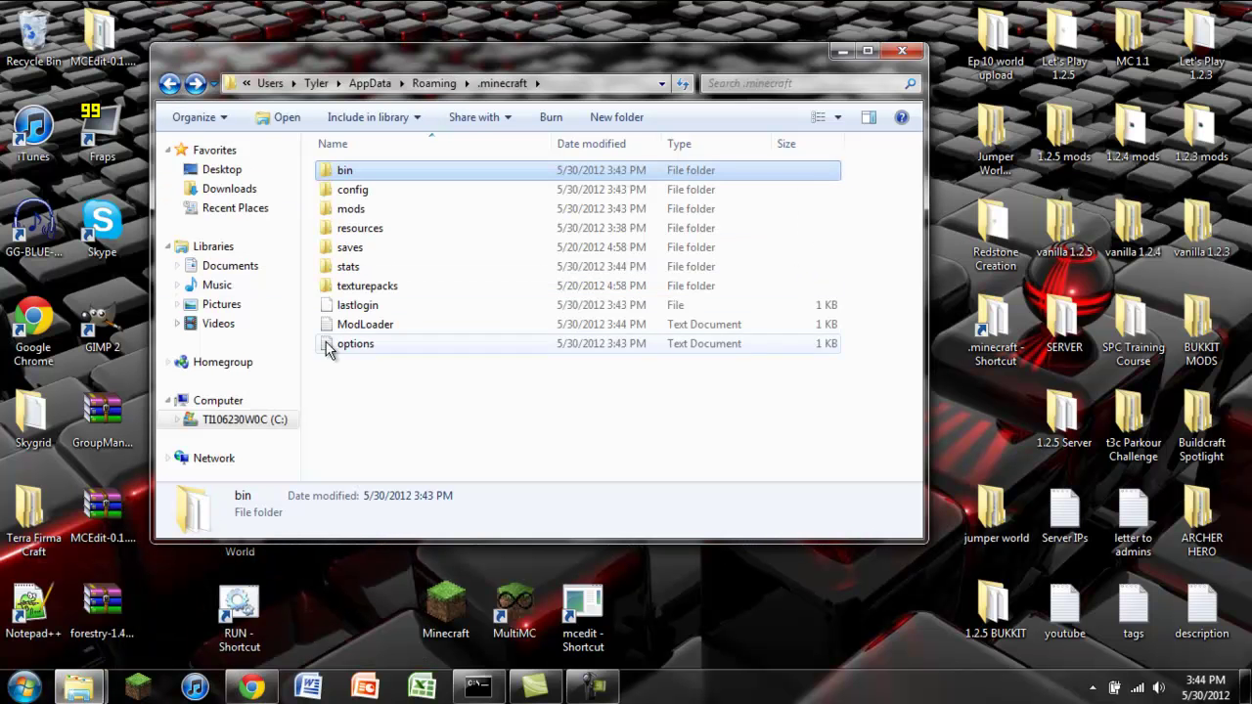
left_click(354, 209)
left_click(352, 190)
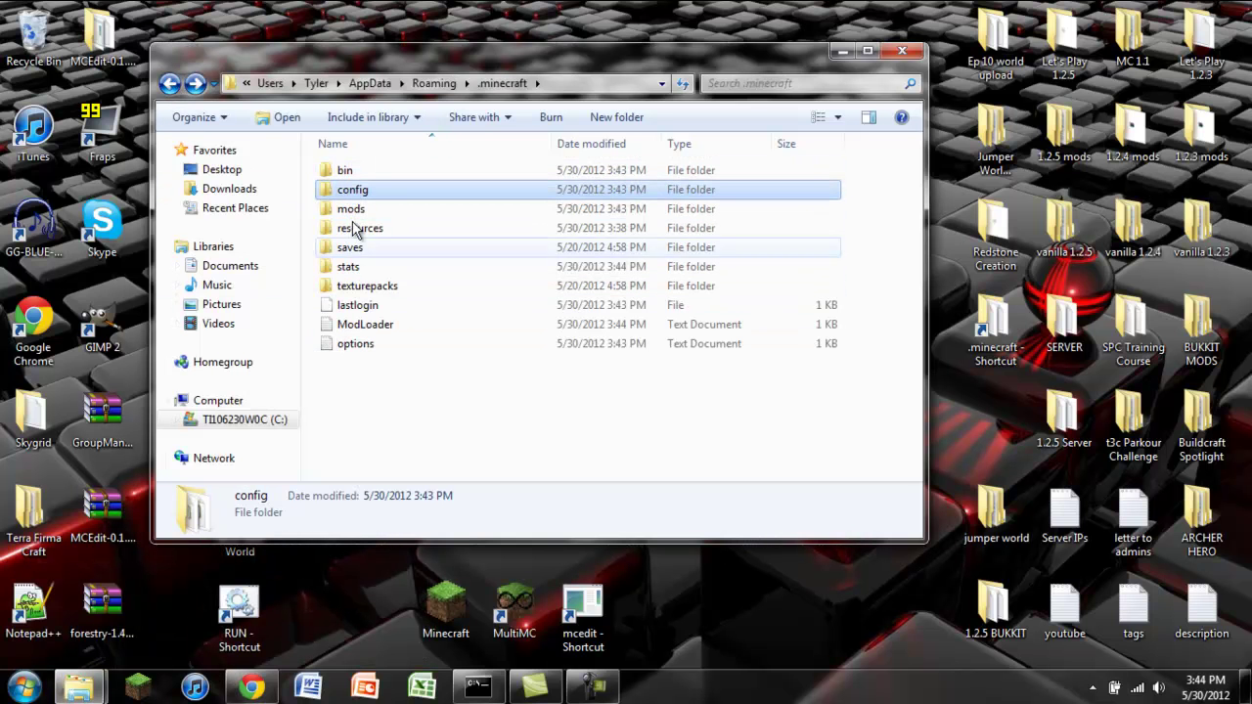
double_click(332, 209)
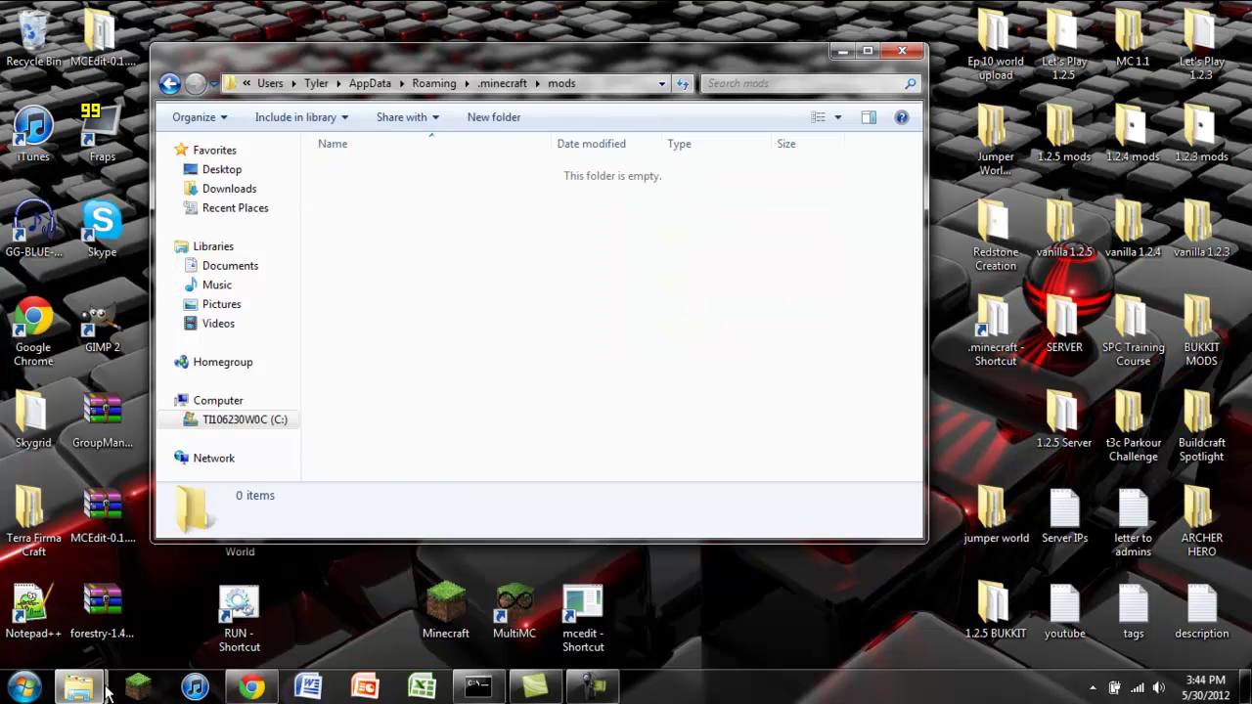
- Bring up the server configs folder, place its window beside the .minecraft mods folder and open the server configs mods folder
mouse_move(107, 689)
left_click(283, 585)
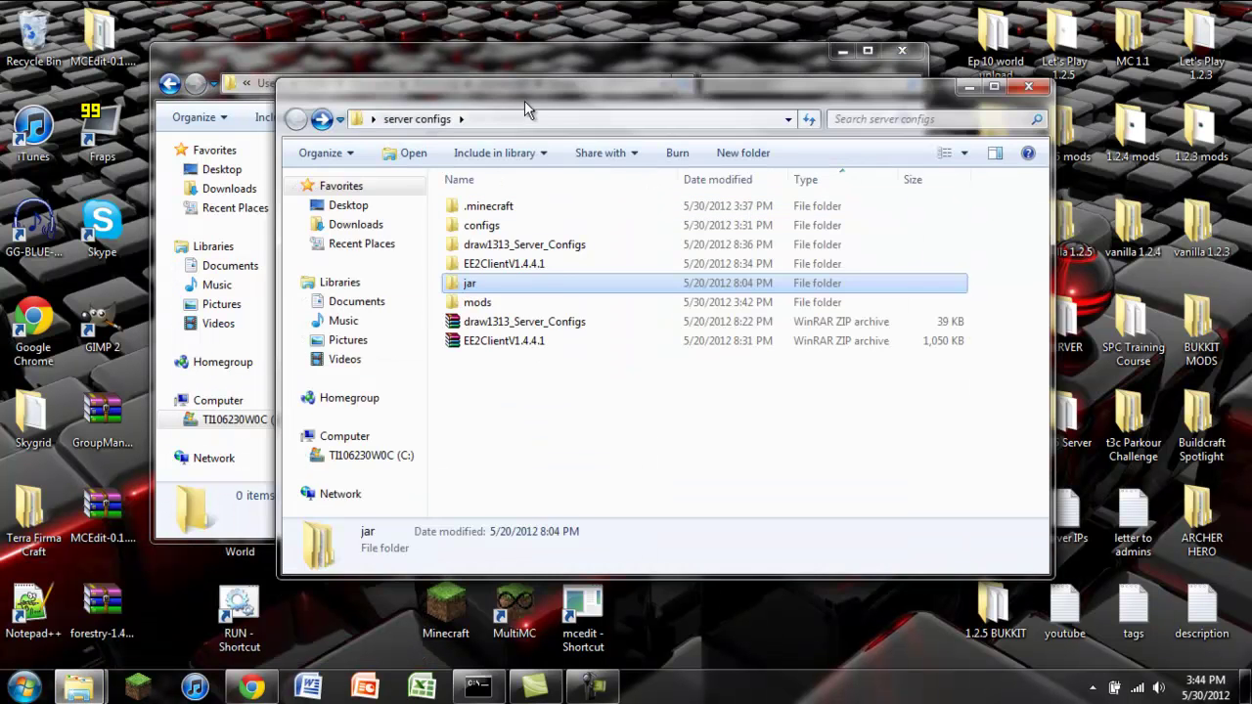
left_click_drag(524, 101, 802, 124)
double_click(755, 326)
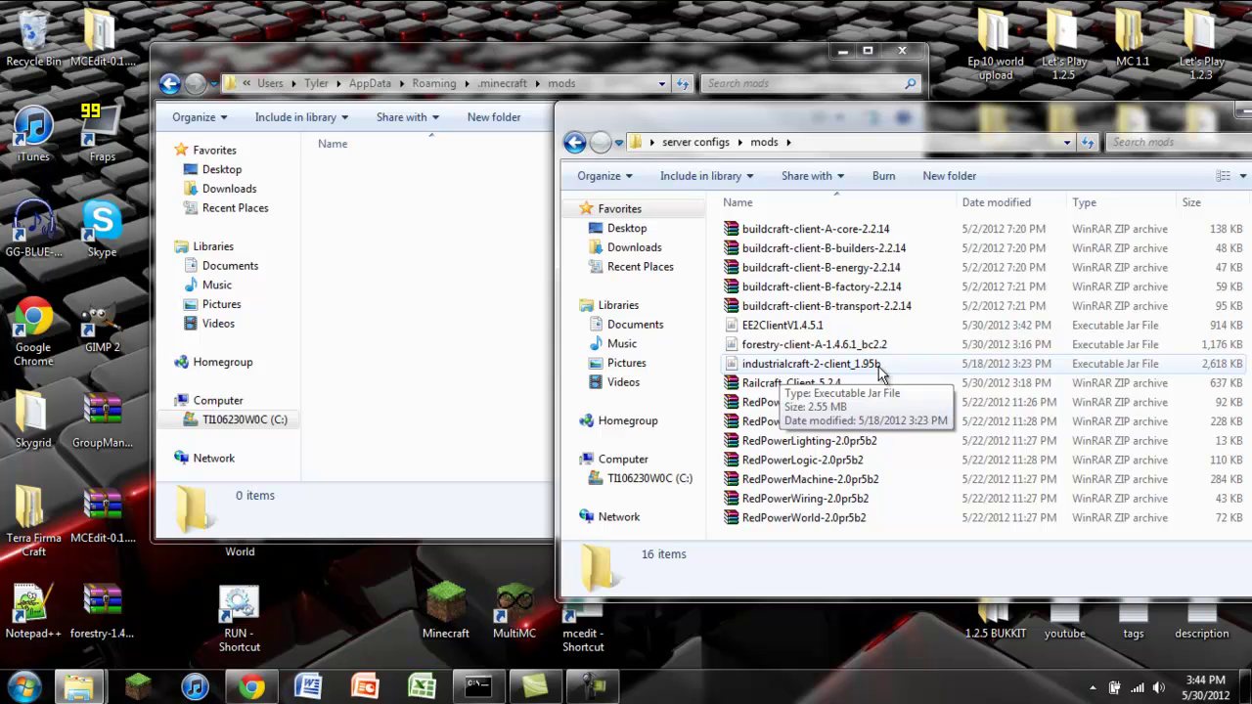
- Copy all the mod files from the server configs mods folder into the .minecraft mods folder
left_click(729, 388)
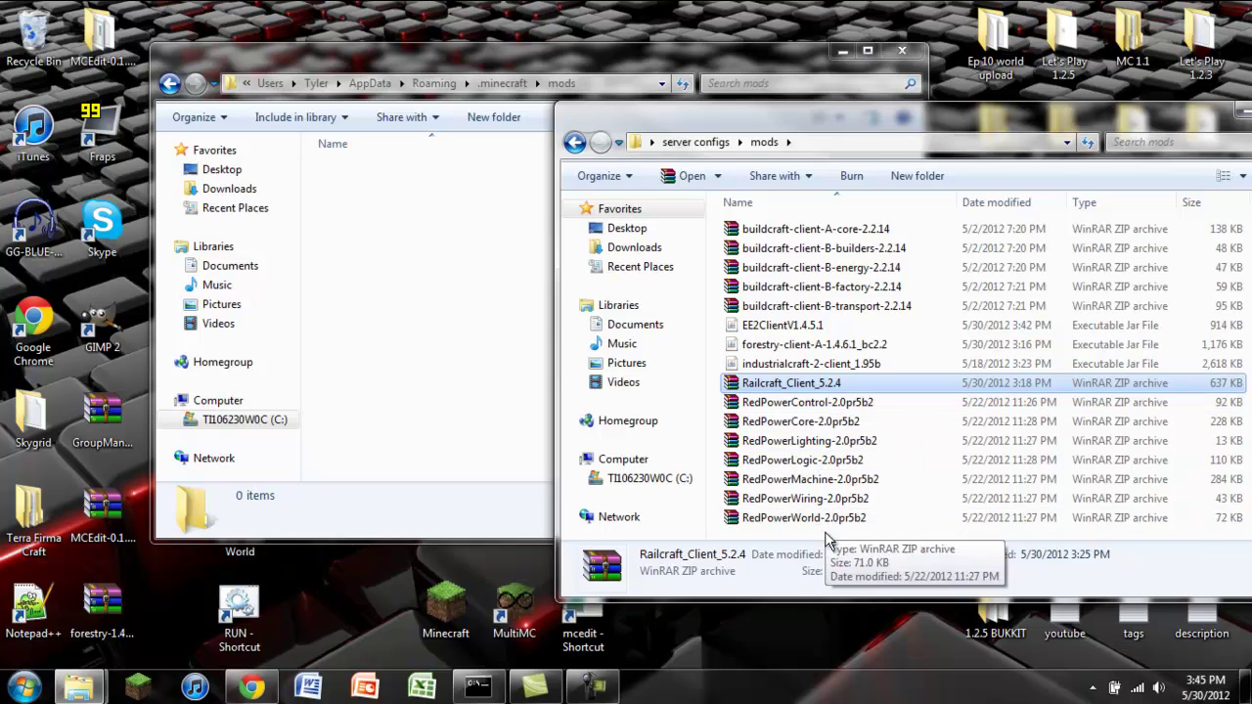
left_click_drag(826, 533, 803, 409)
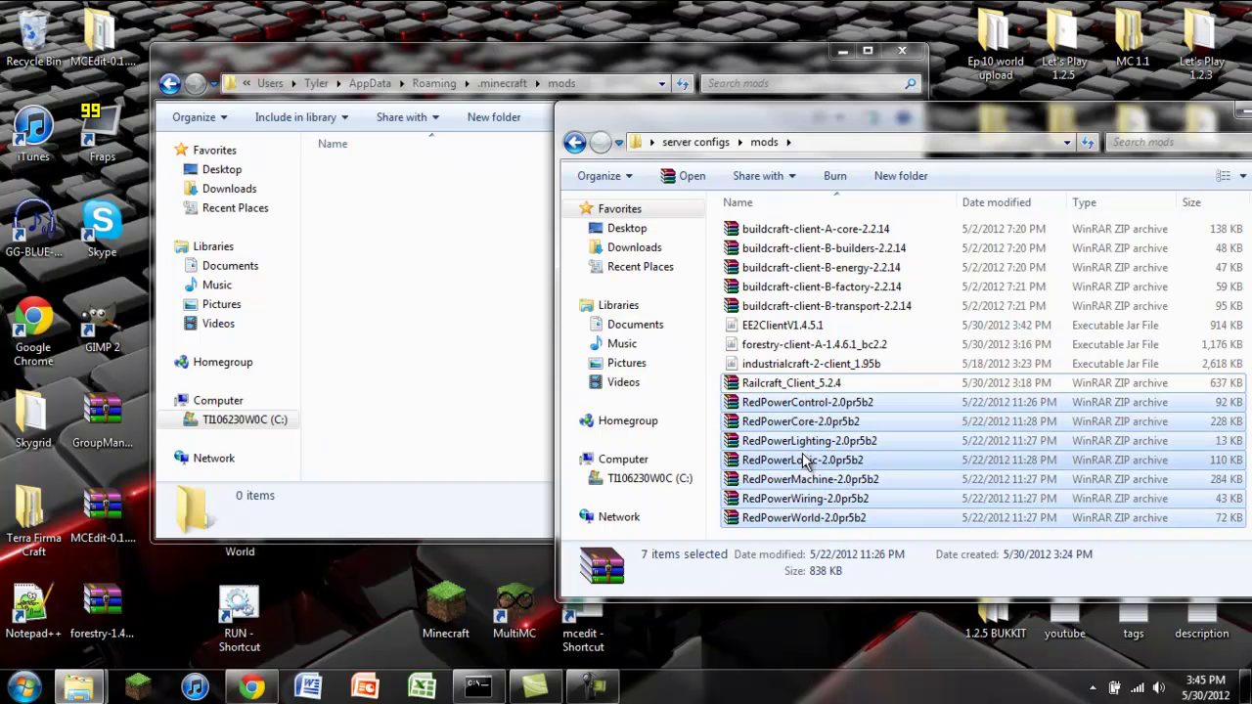
left_click(839, 521)
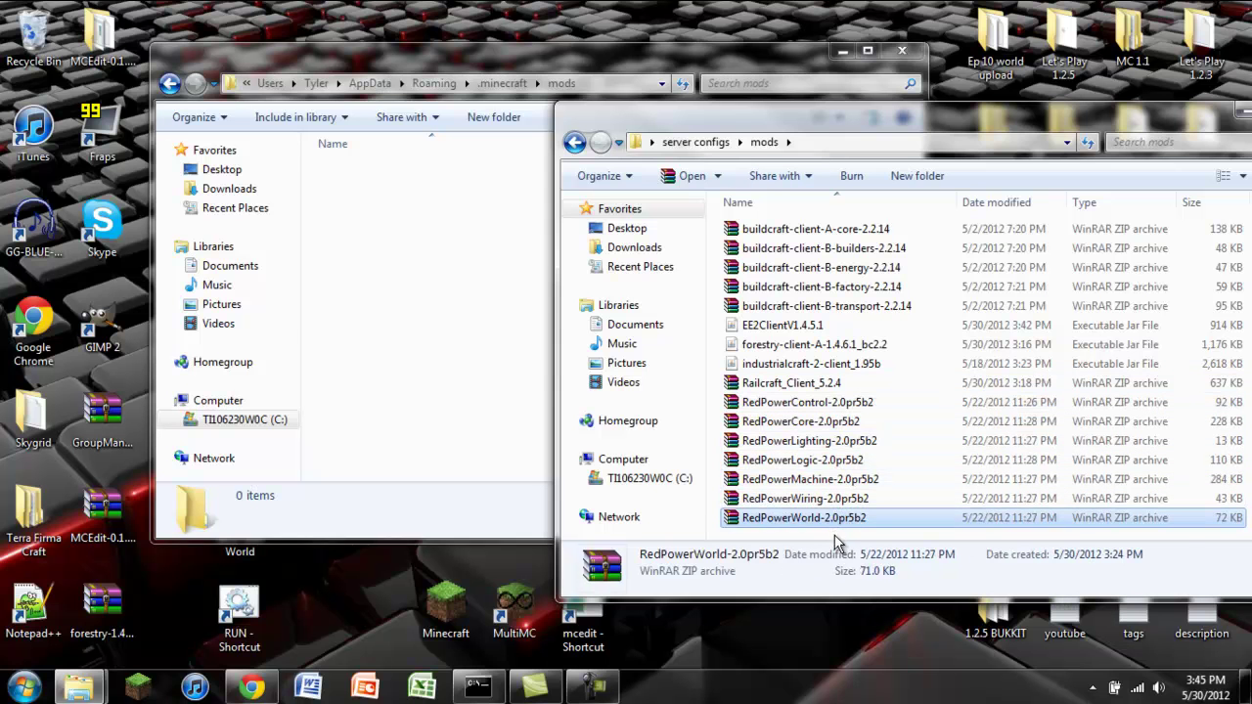
left_click_drag(836, 540, 416, 231)
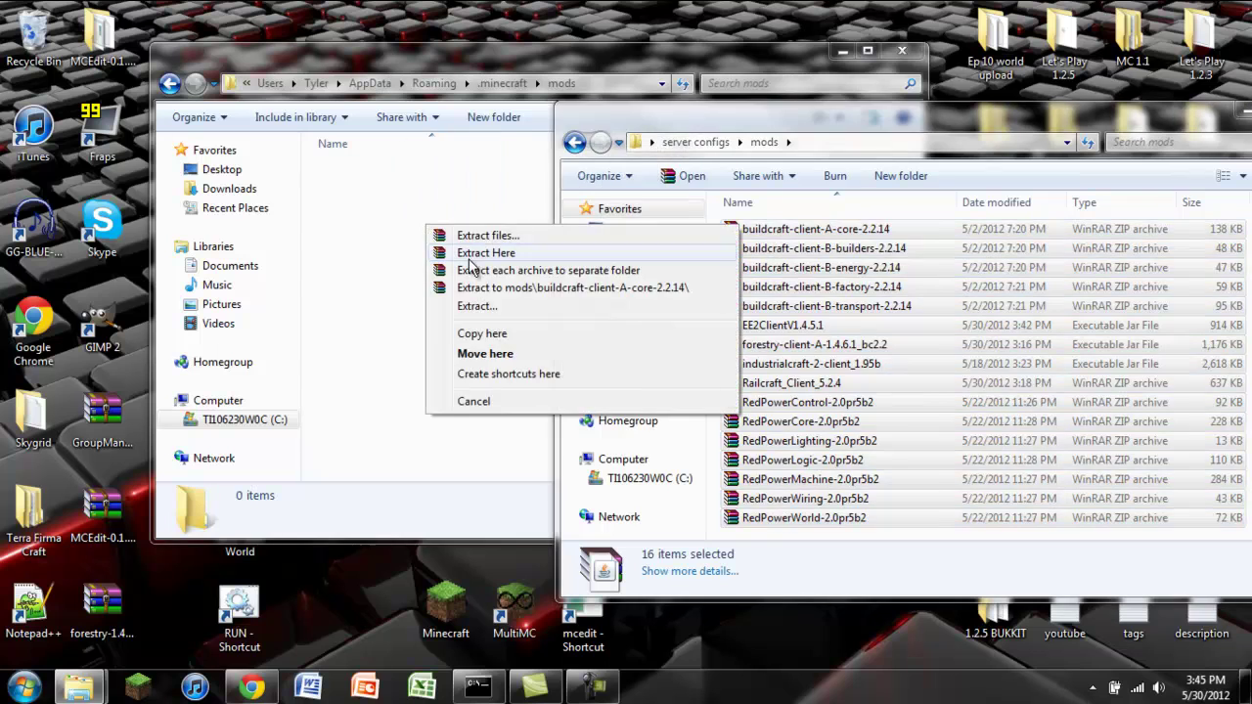
left_click(501, 334)
left_click(1007, 306)
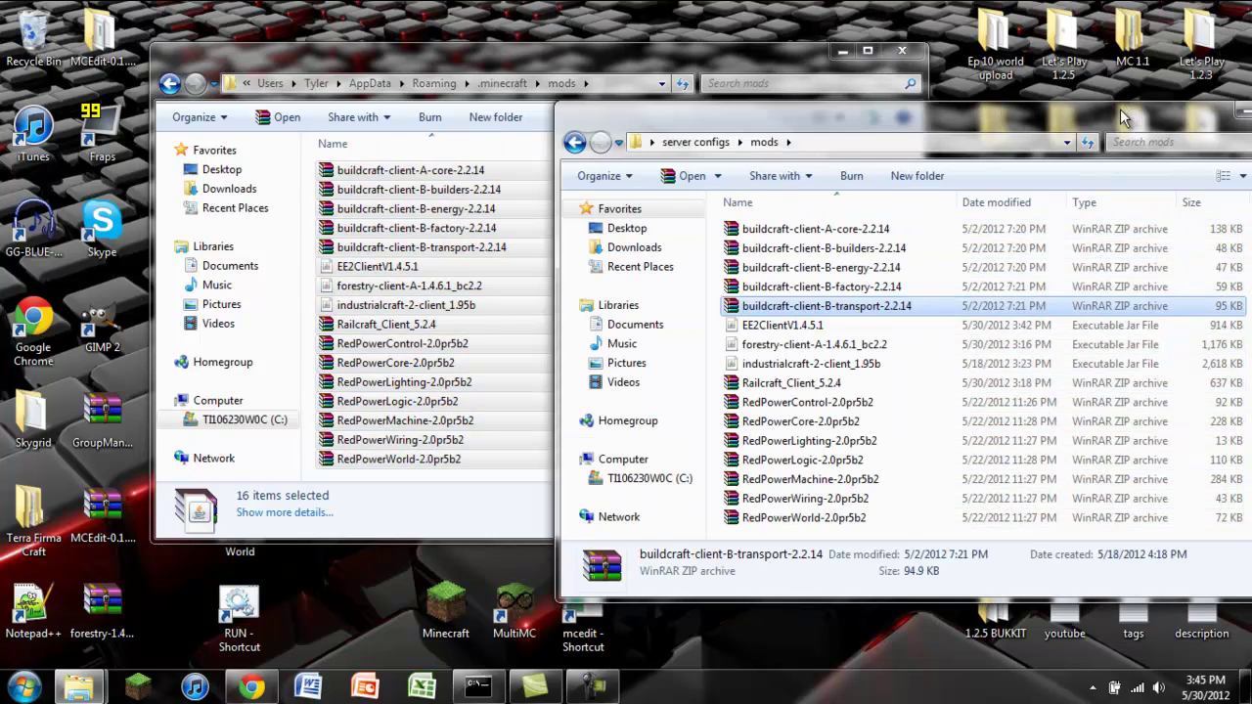
- Close the server configs mods window and go up to the .minecraft folder
left_click_drag(1125, 115, 626, 67)
left_click(811, 60)
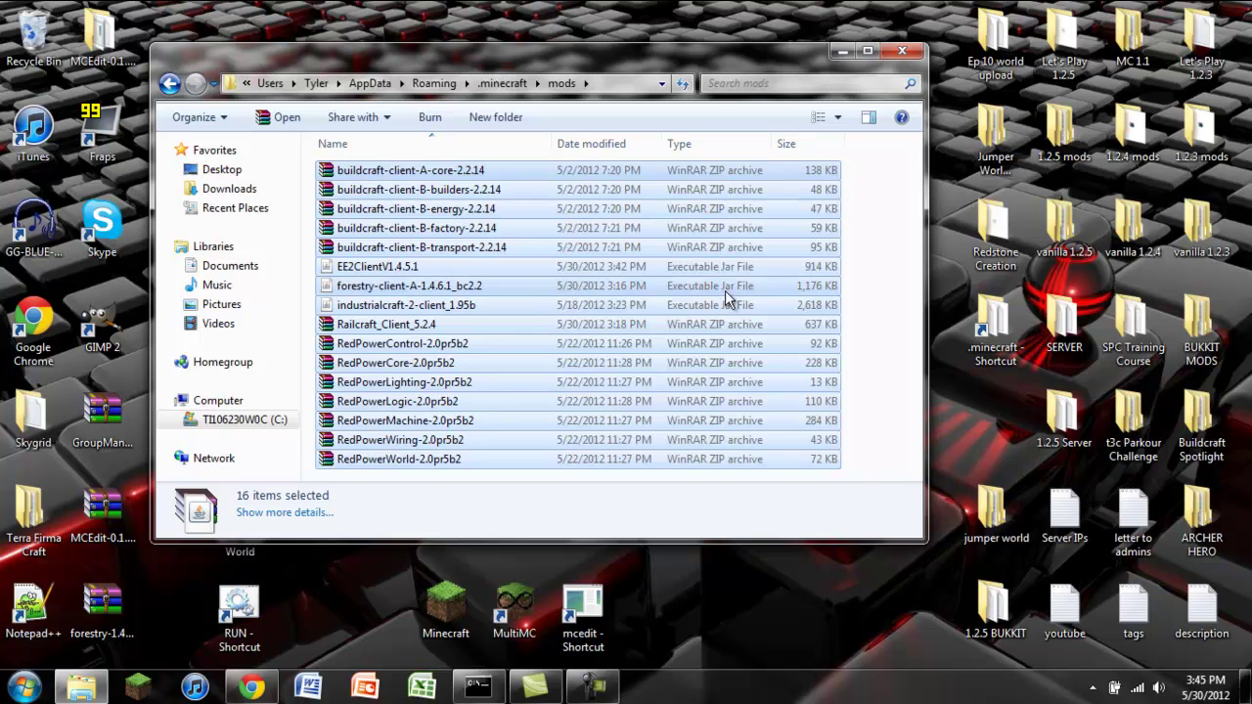
left_click(483, 84)
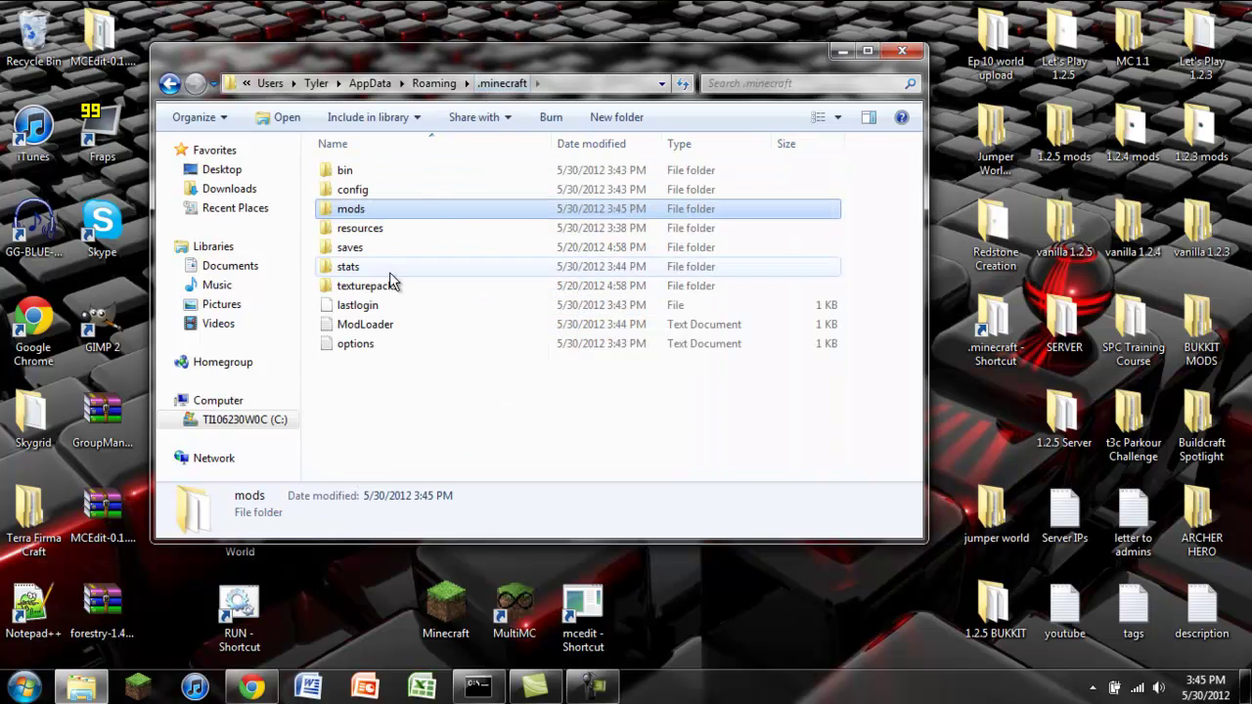
left_click(456, 469)
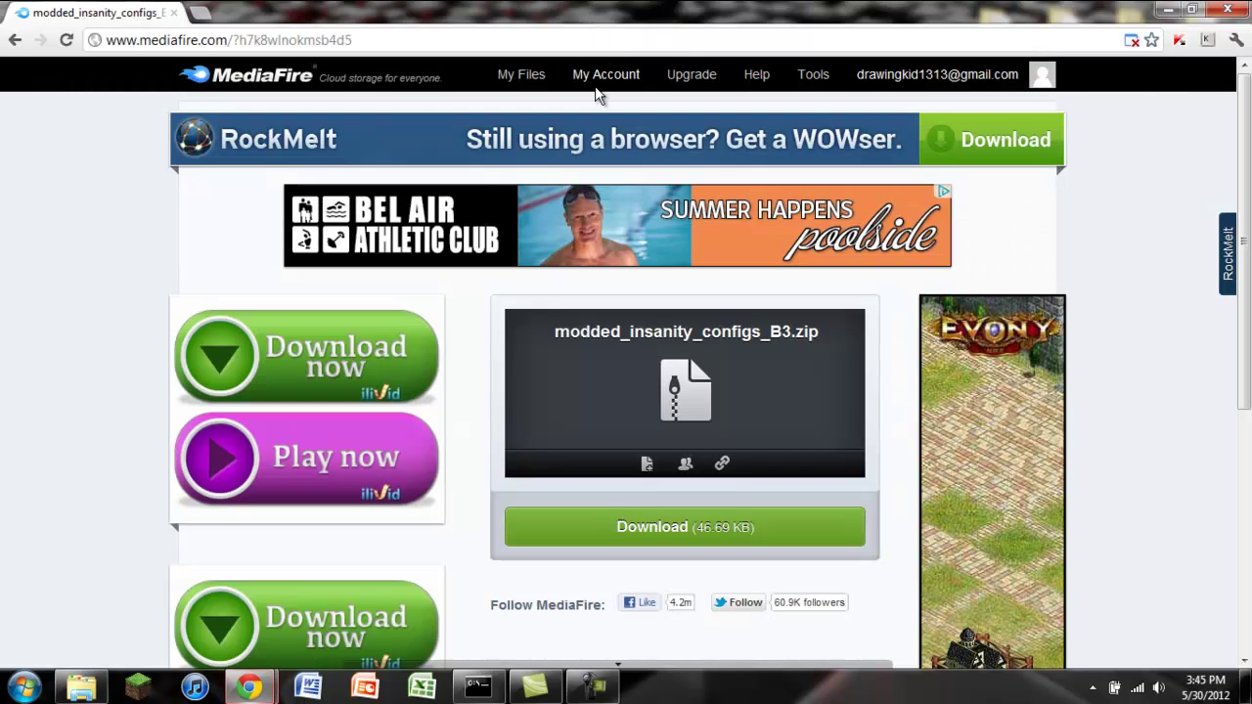
- Examine the MediaFire page's address and the name of modded_insanity_configs_B3.zip in the browser, then put the browser away
left_click(405, 39)
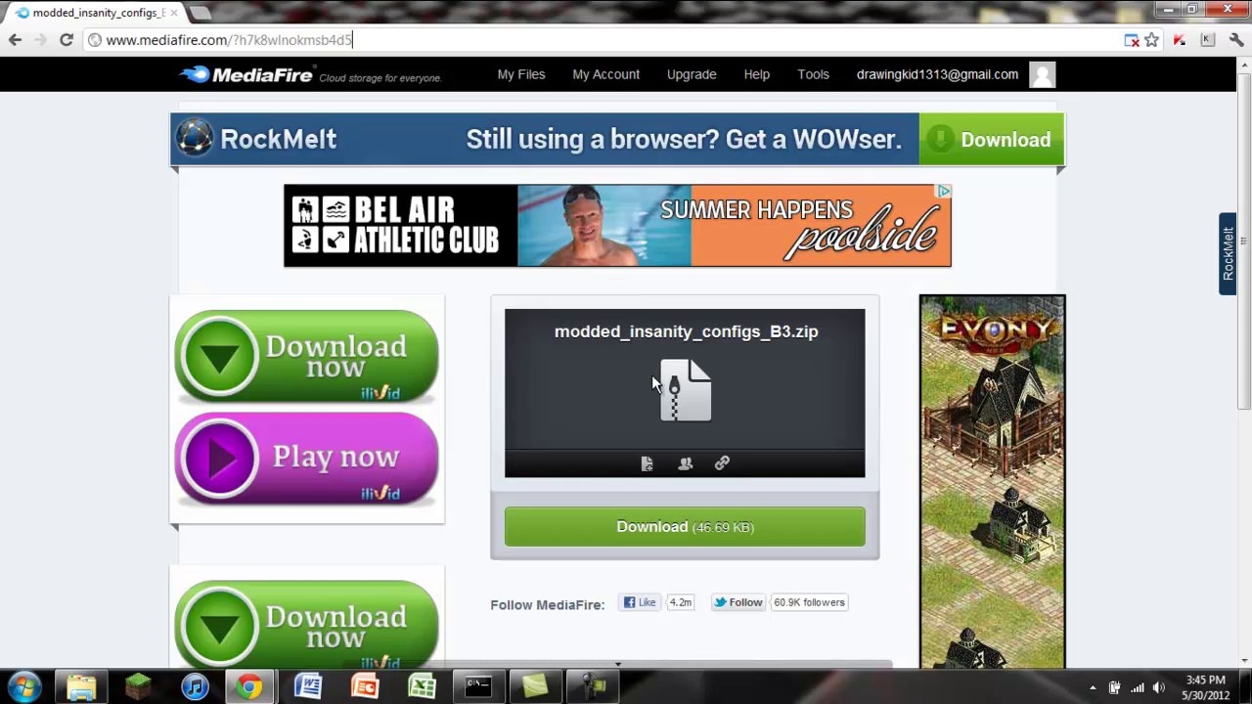
left_click_drag(555, 332, 810, 338)
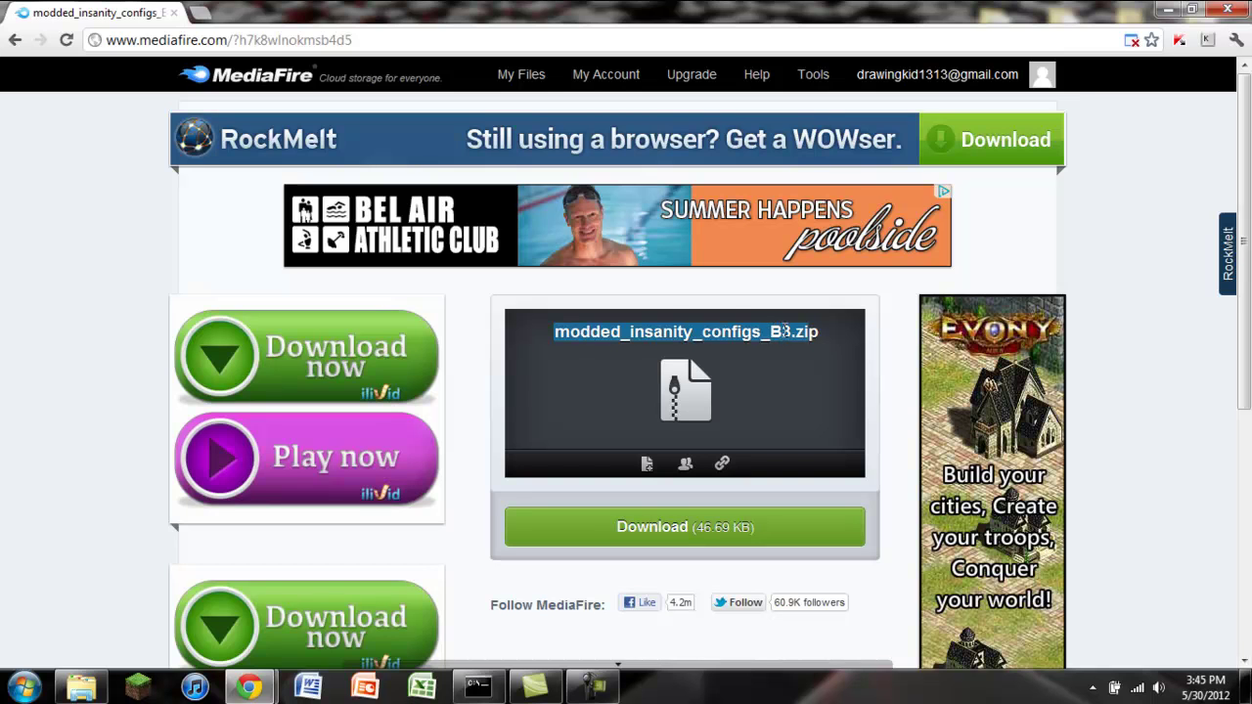
left_click(780, 338)
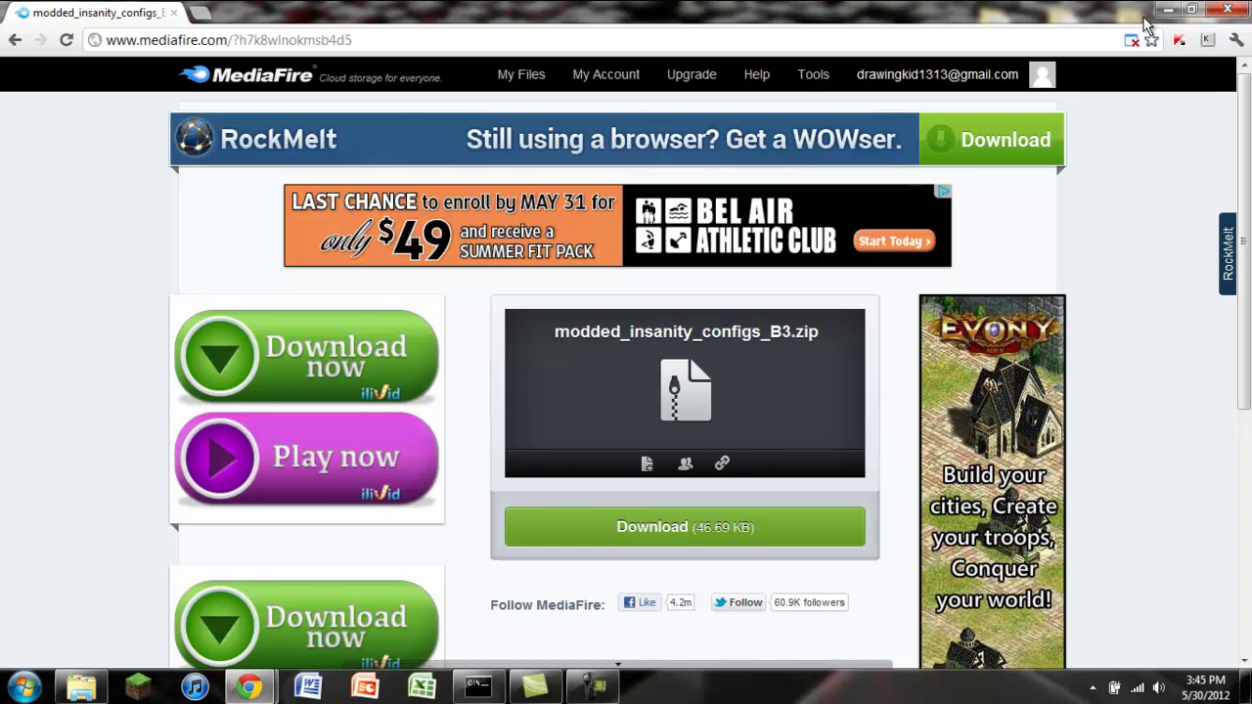
left_click(249, 688)
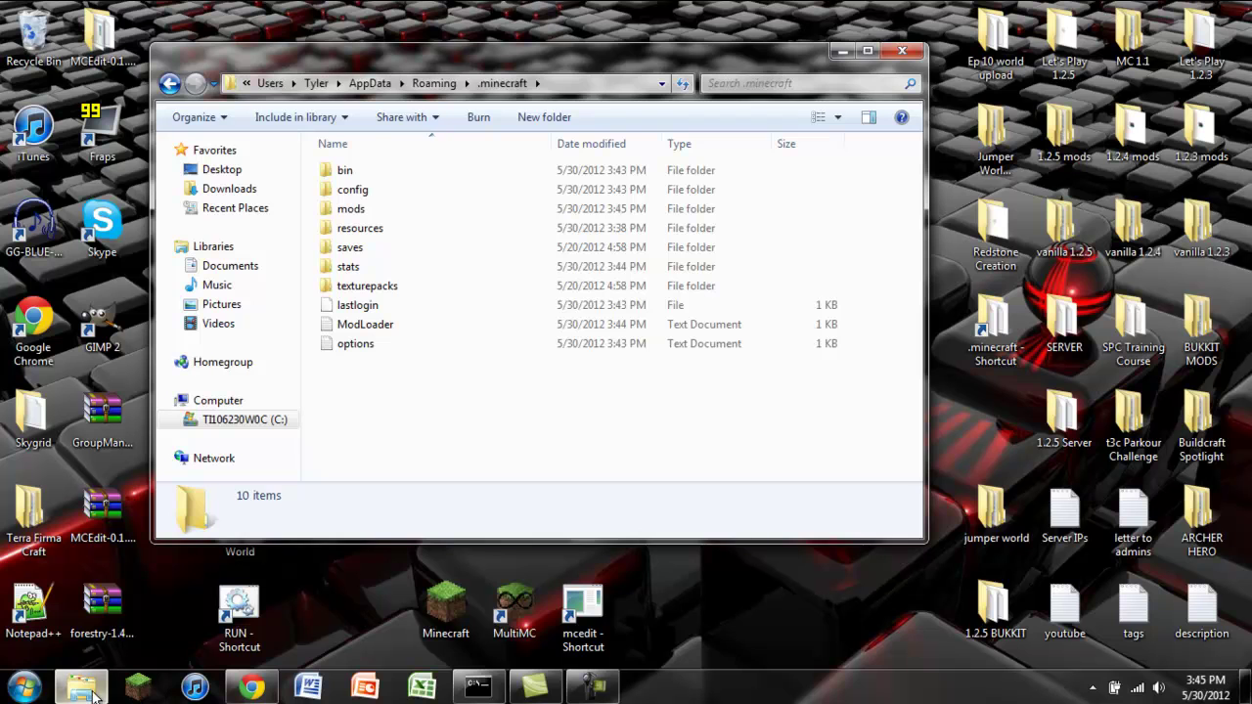
- Open the configs folder inside server configs and arrange its window beside the .minecraft folder
left_click_drag(533, 75, 699, 203)
double_click(301, 225)
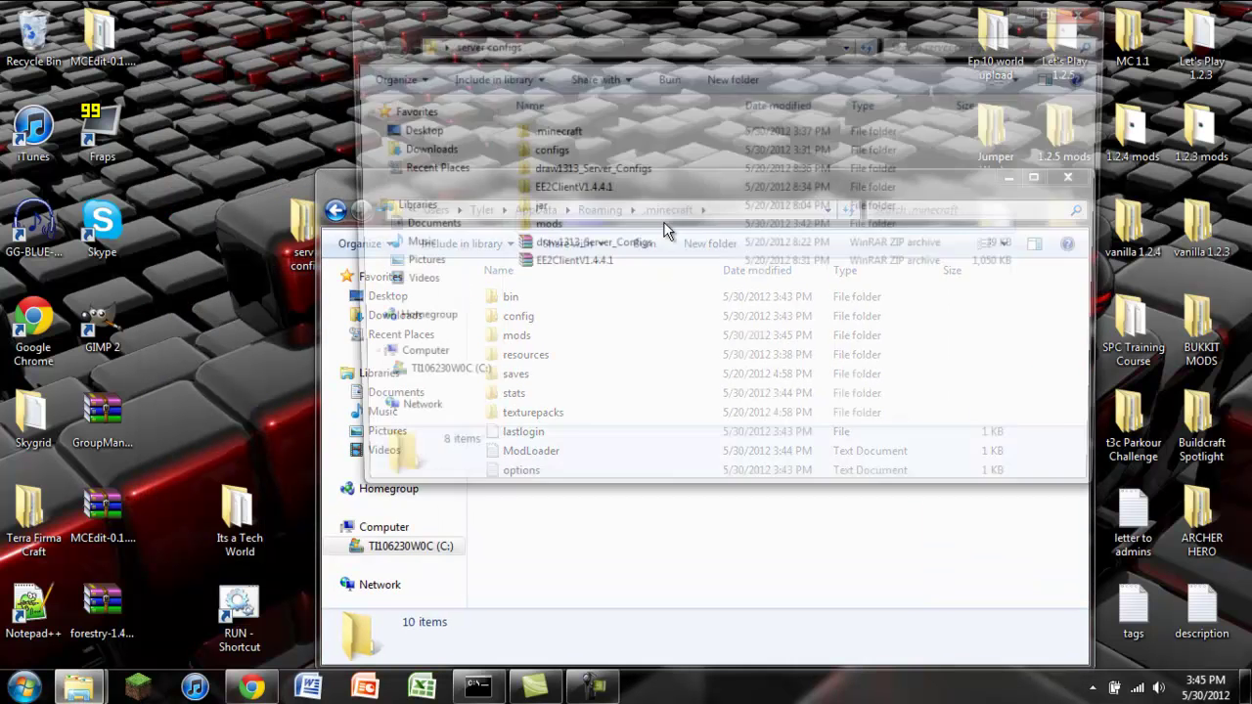
double_click(543, 148)
left_click(322, 177)
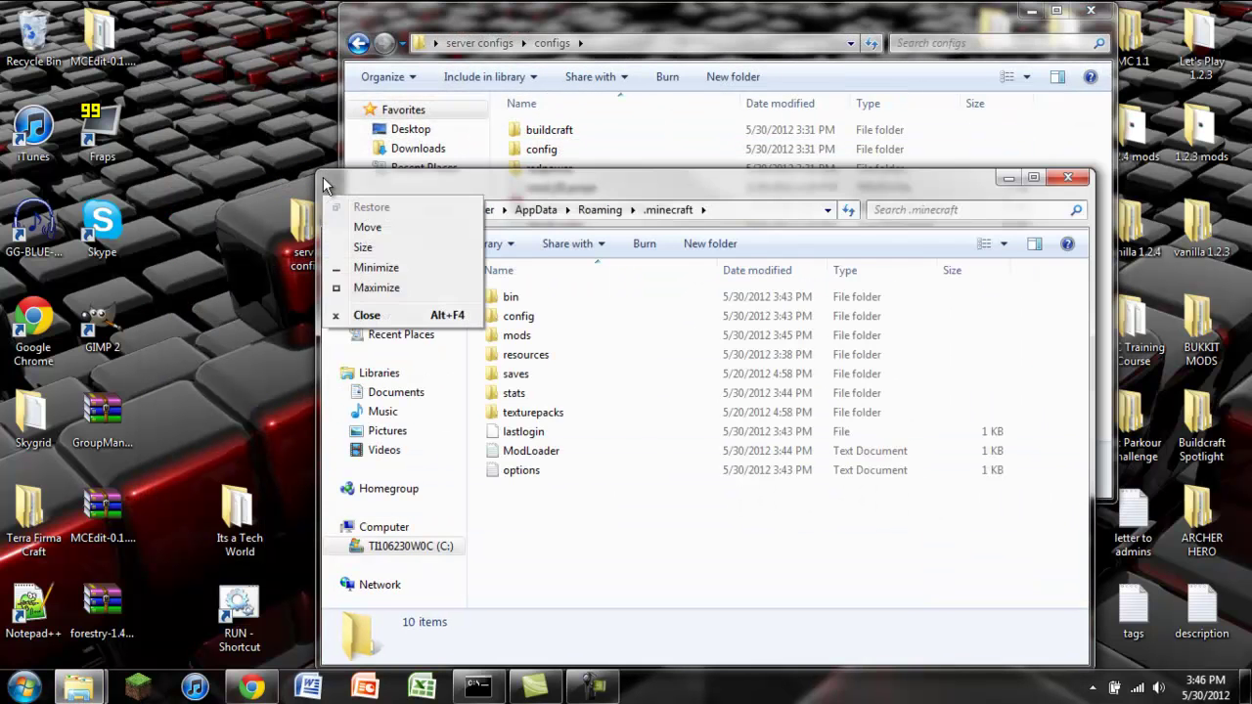
left_click(349, 185)
left_click_drag(348, 185, 25, 167)
left_click_drag(635, 20, 724, 37)
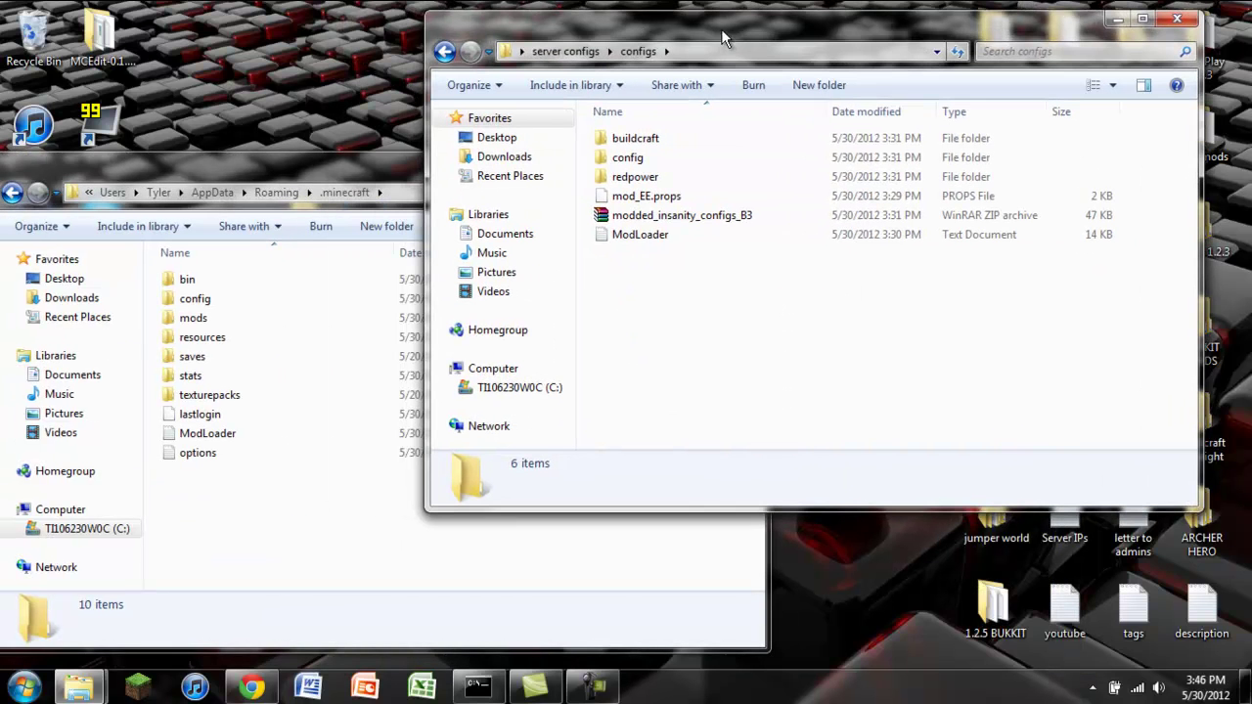
- Open the modded_insanity_configs_B3 archive from the configs folder and place its window beside the .minecraft folder
right_click(623, 217)
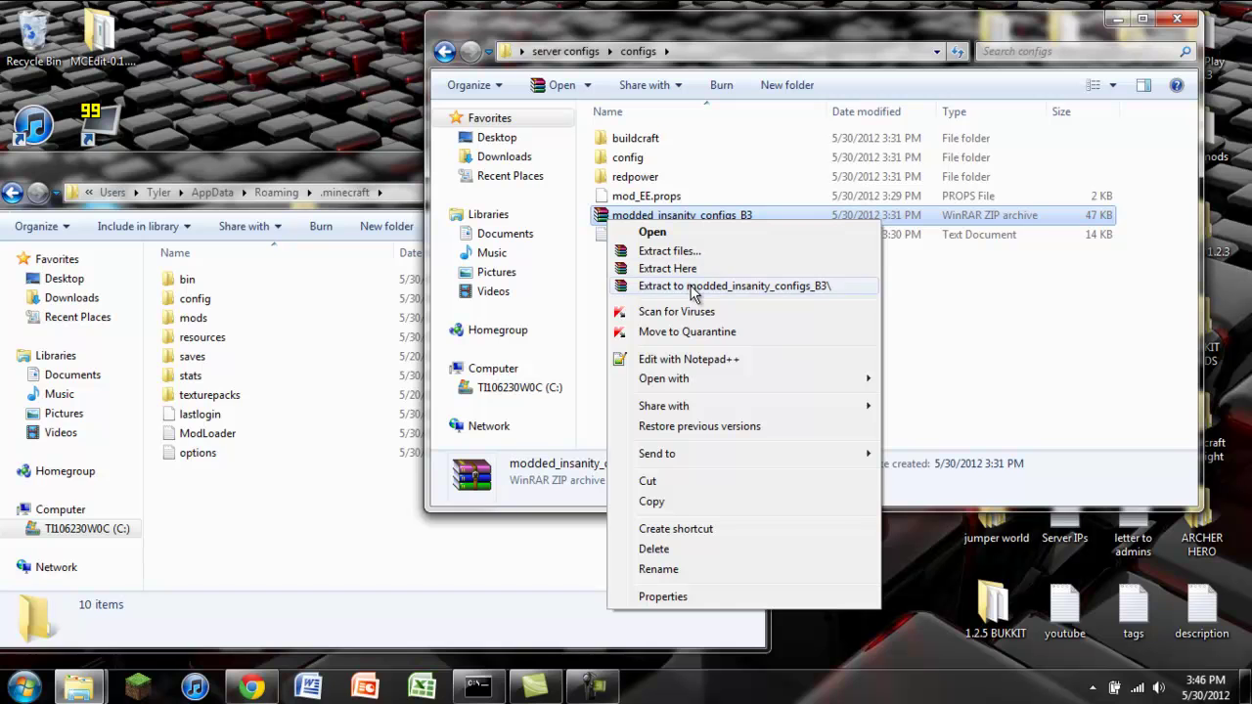
left_click(652, 231)
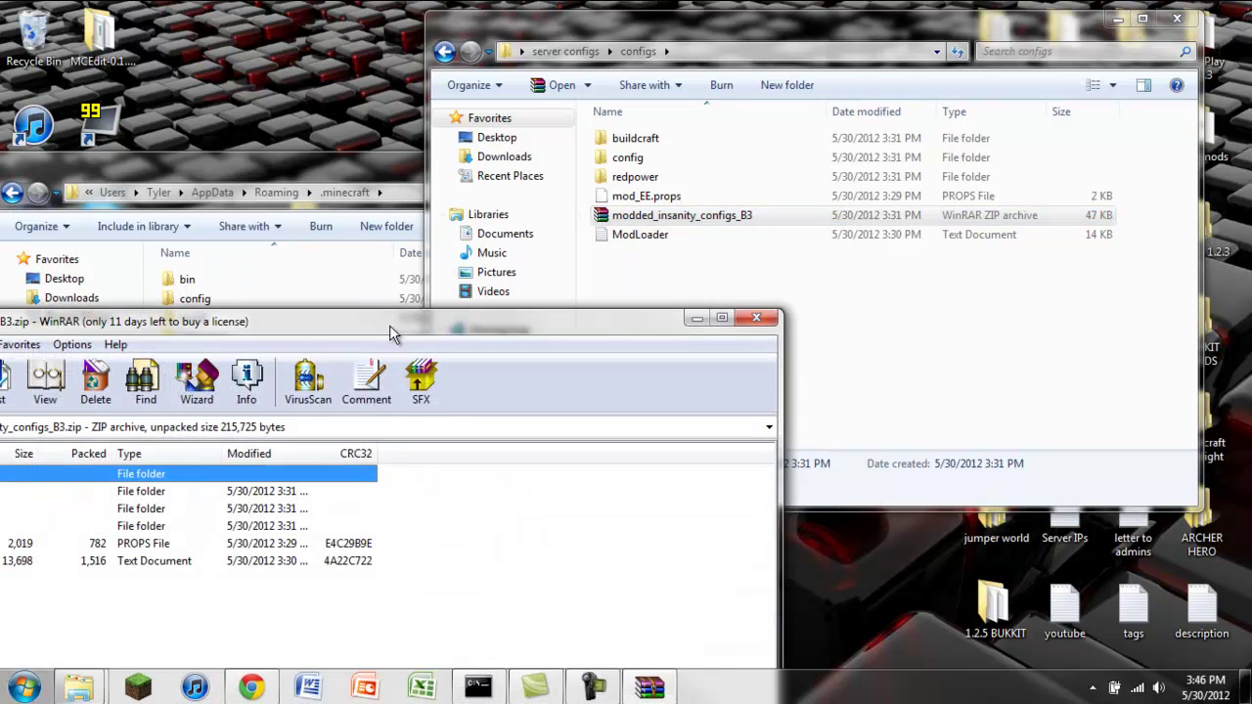
left_click_drag(406, 162, 837, 164)
left_click_drag(668, 469, 560, 309)
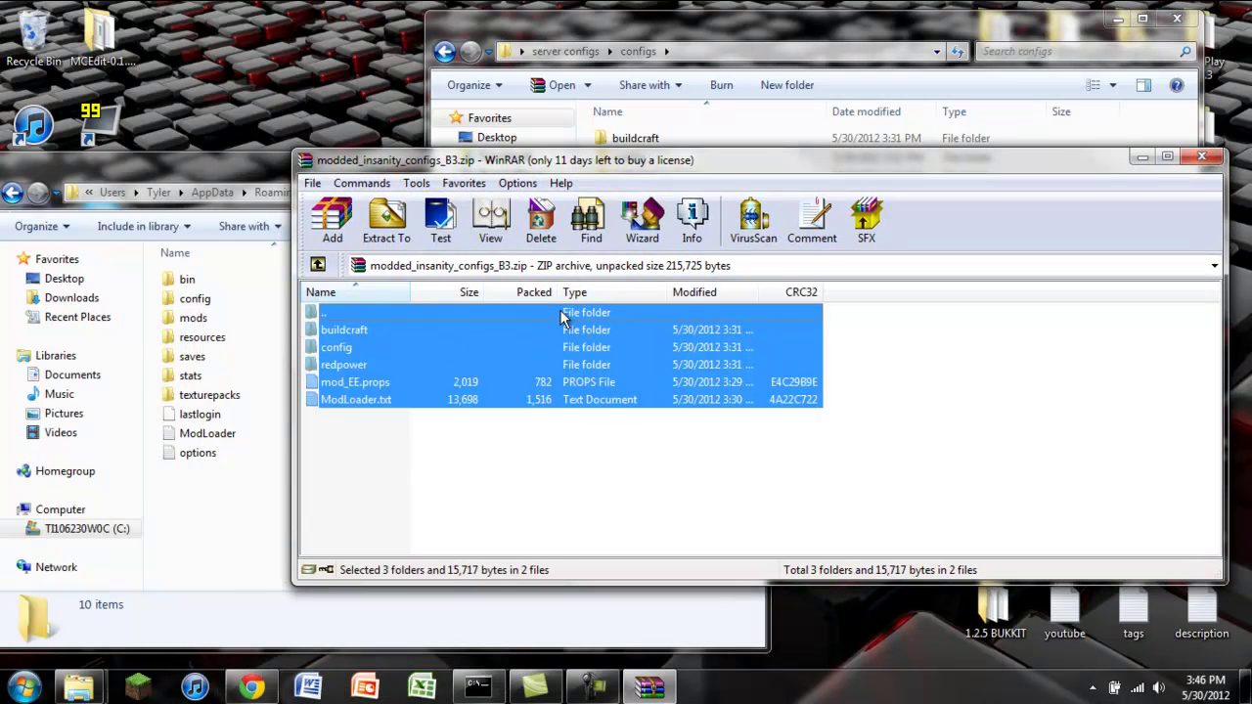
left_click_drag(1030, 150, 974, 263)
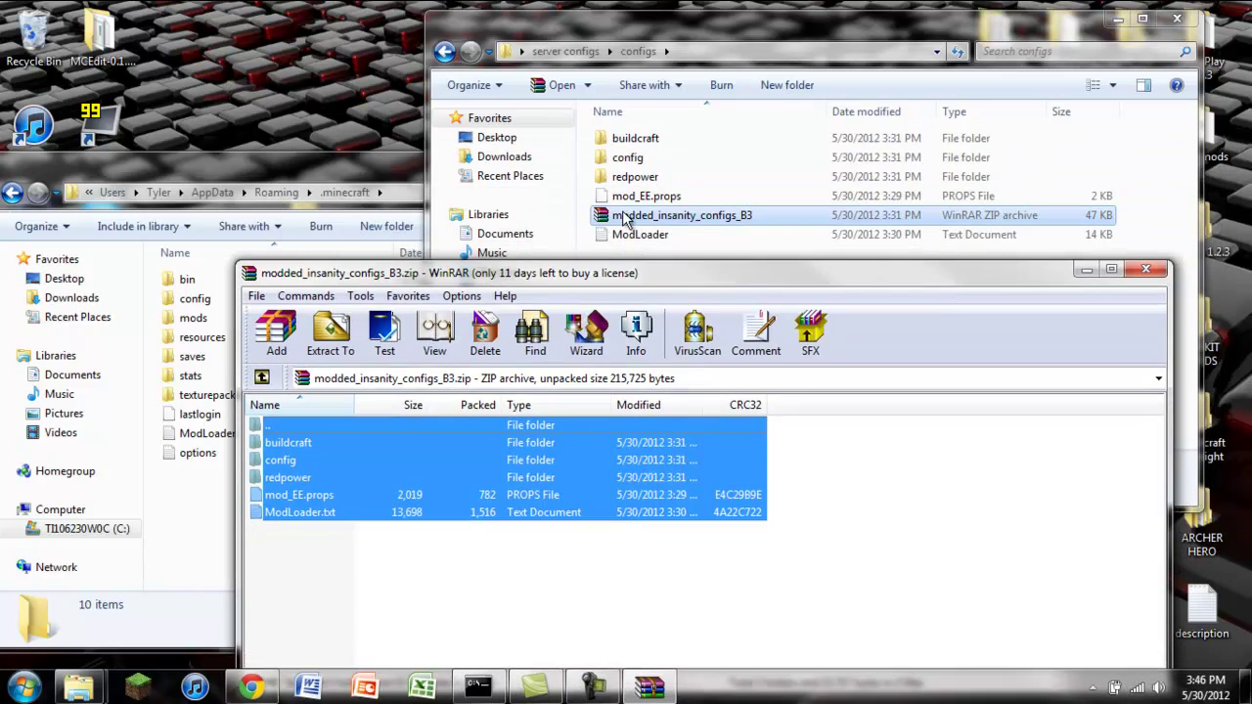
right_click(626, 215)
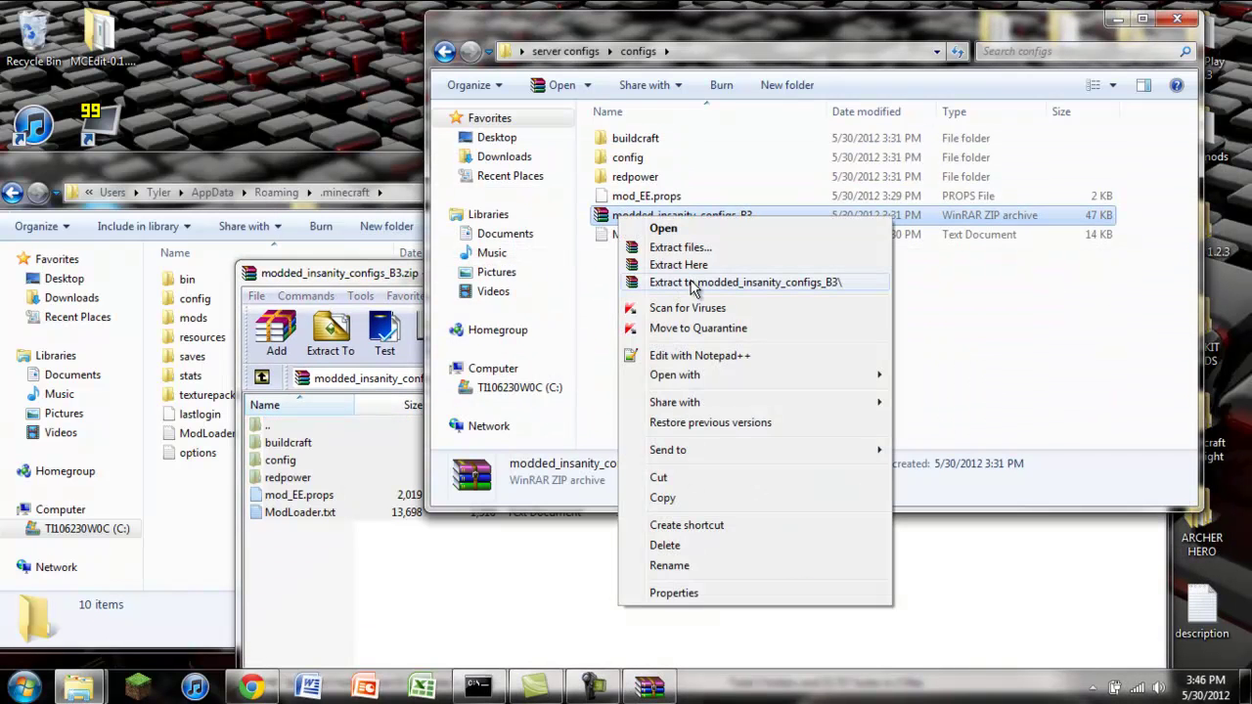
left_click(354, 274)
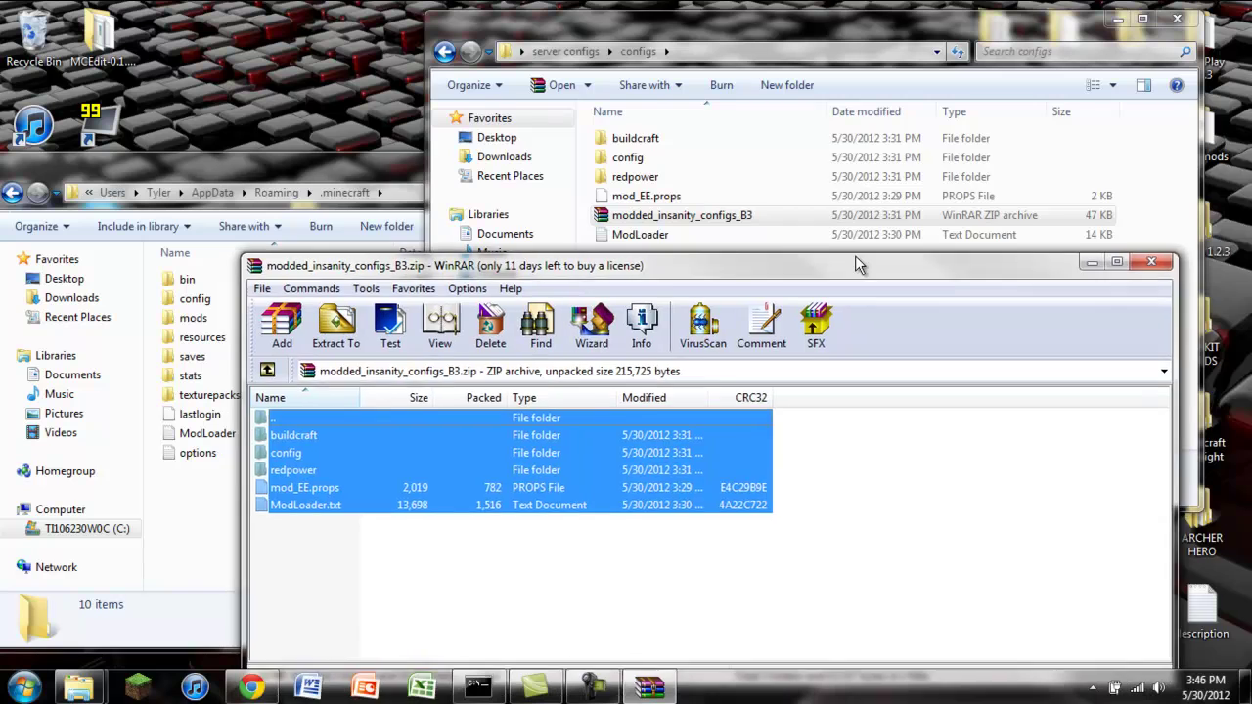
left_click_drag(841, 273, 963, 114)
left_click(556, 420)
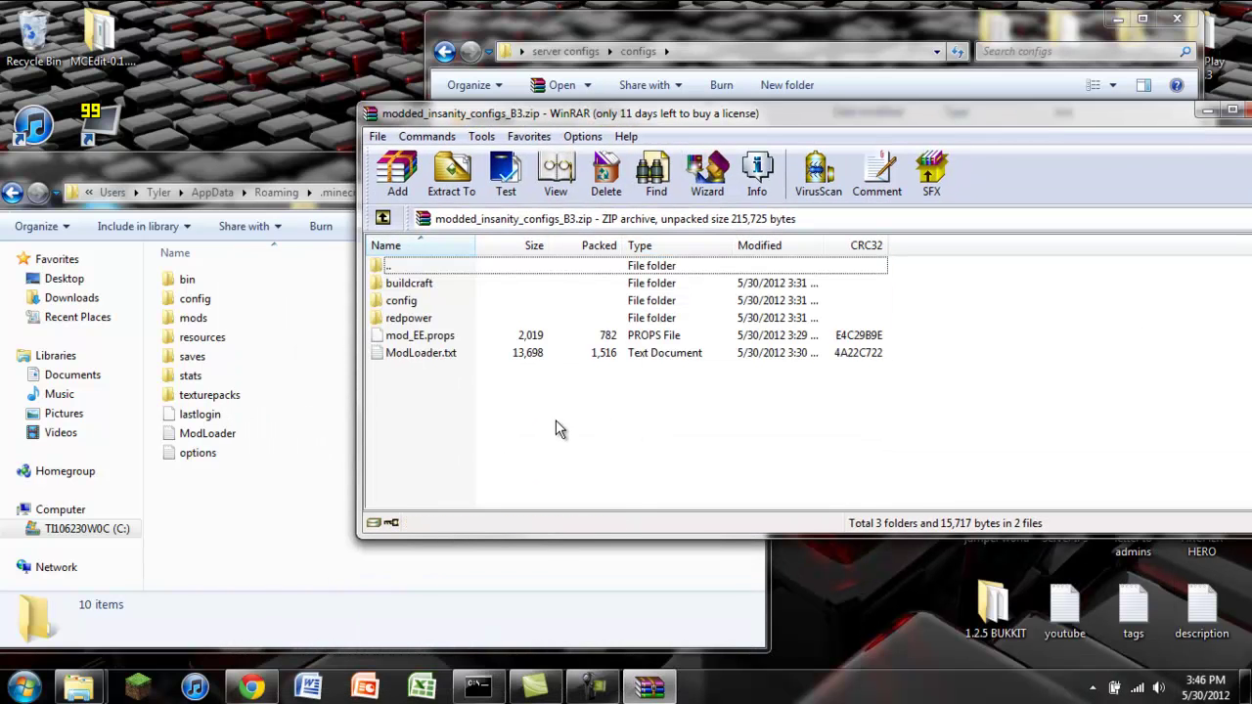
- Extract all archive contents into .minecraft, merging the config folder for all current items and replacing ModLoader.txt
left_click_drag(539, 422, 274, 492)
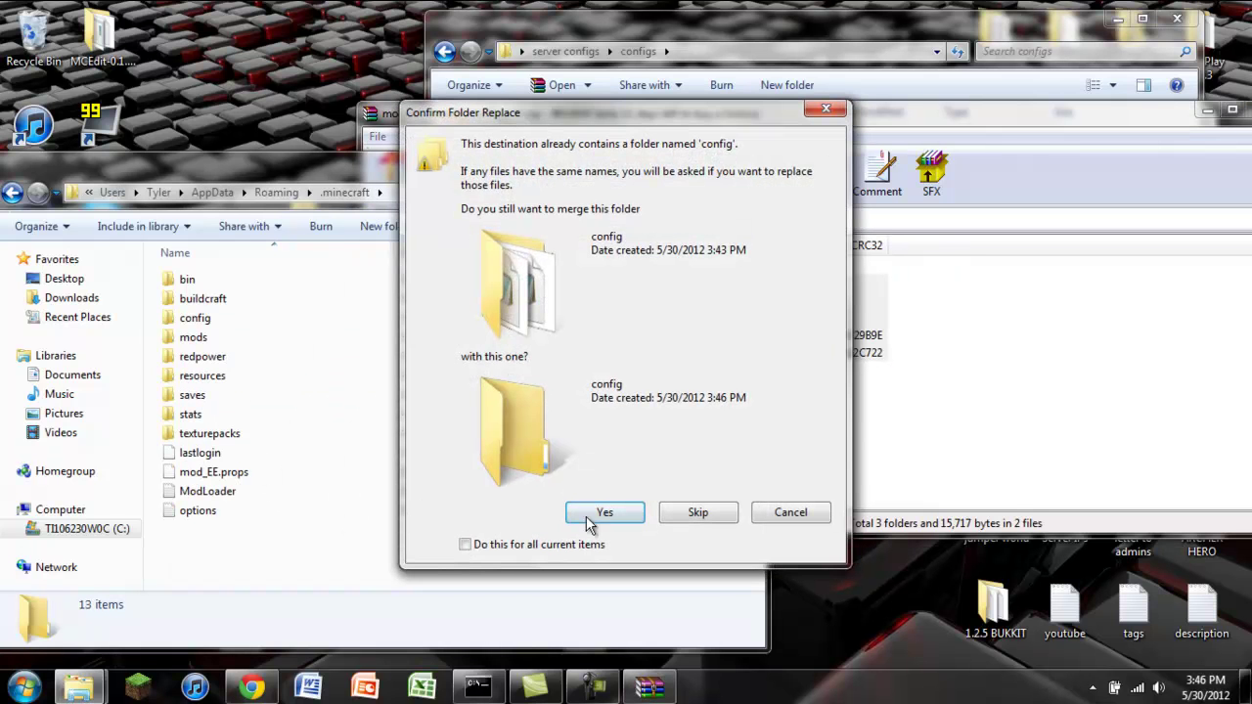
left_click(589, 550)
left_click(600, 516)
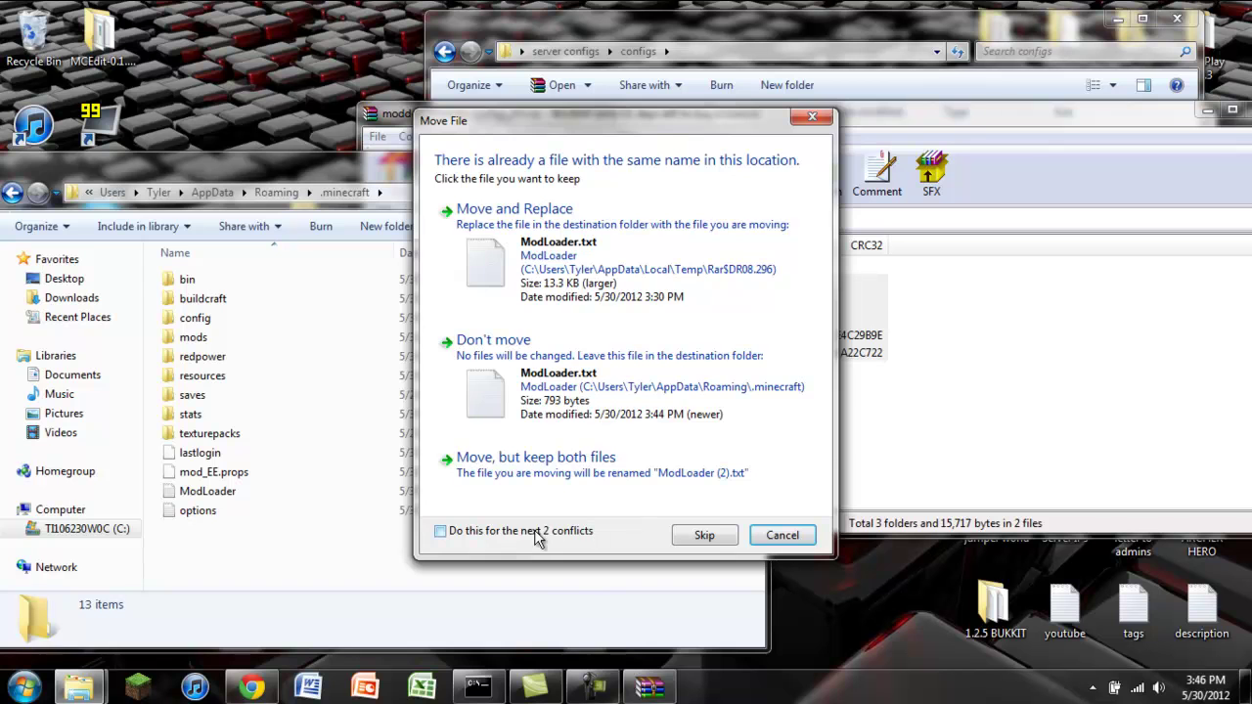
left_click(542, 291)
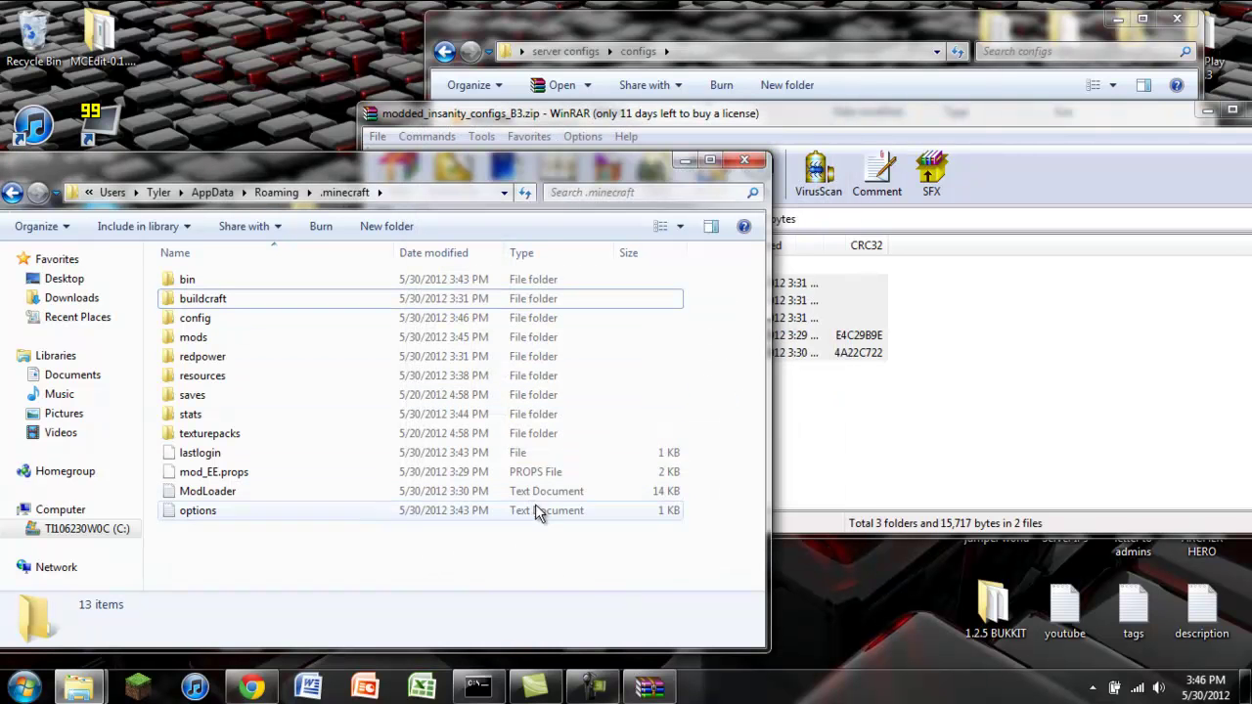
- Close the modded_insanity_configs_B3 archive and the .minecraft folder window
left_click_drag(1124, 124, 721, 72)
left_click(794, 63)
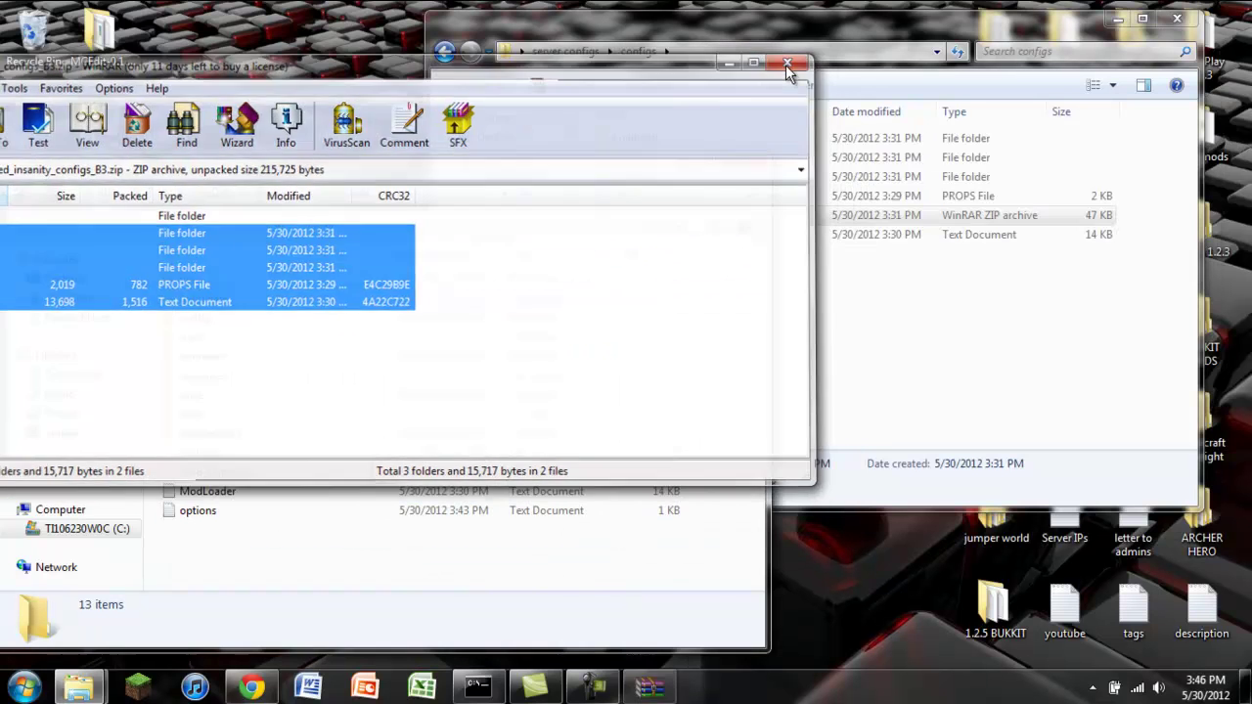
left_click(732, 161)
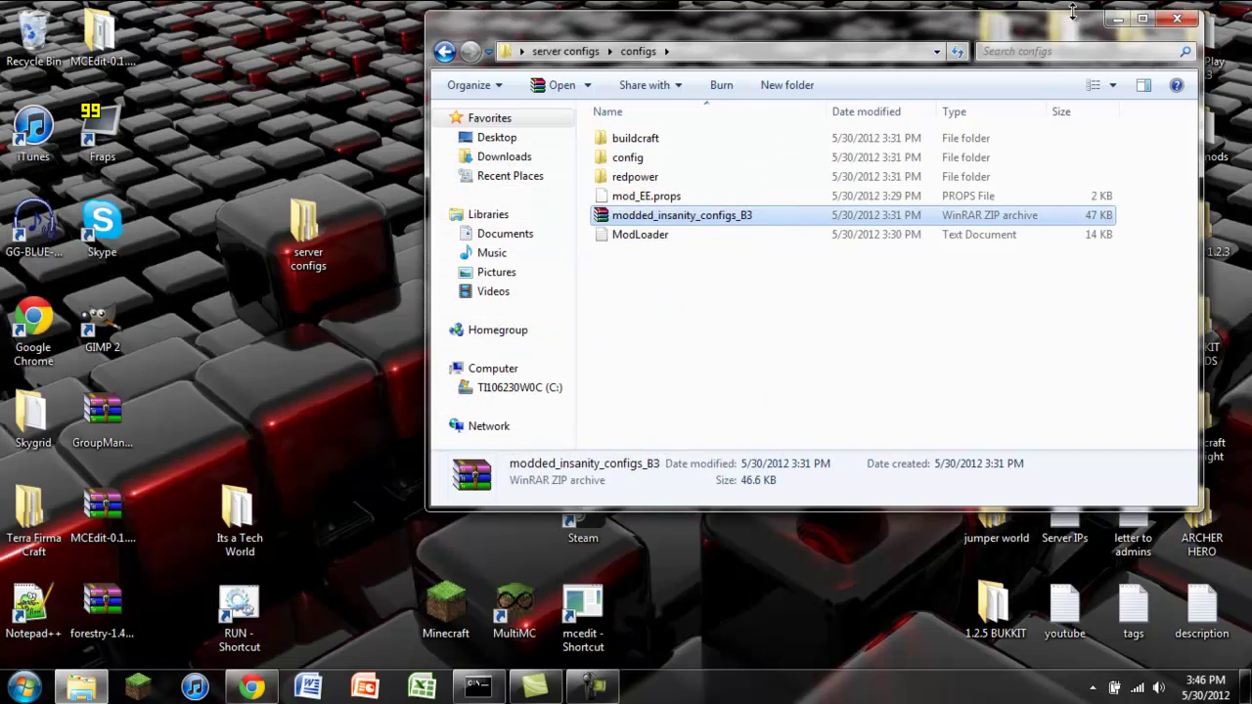
- Move the configs folder window toward the middle of the desktop and close it
left_click_drag(1039, 30, 798, 109)
double_click(738, 8)
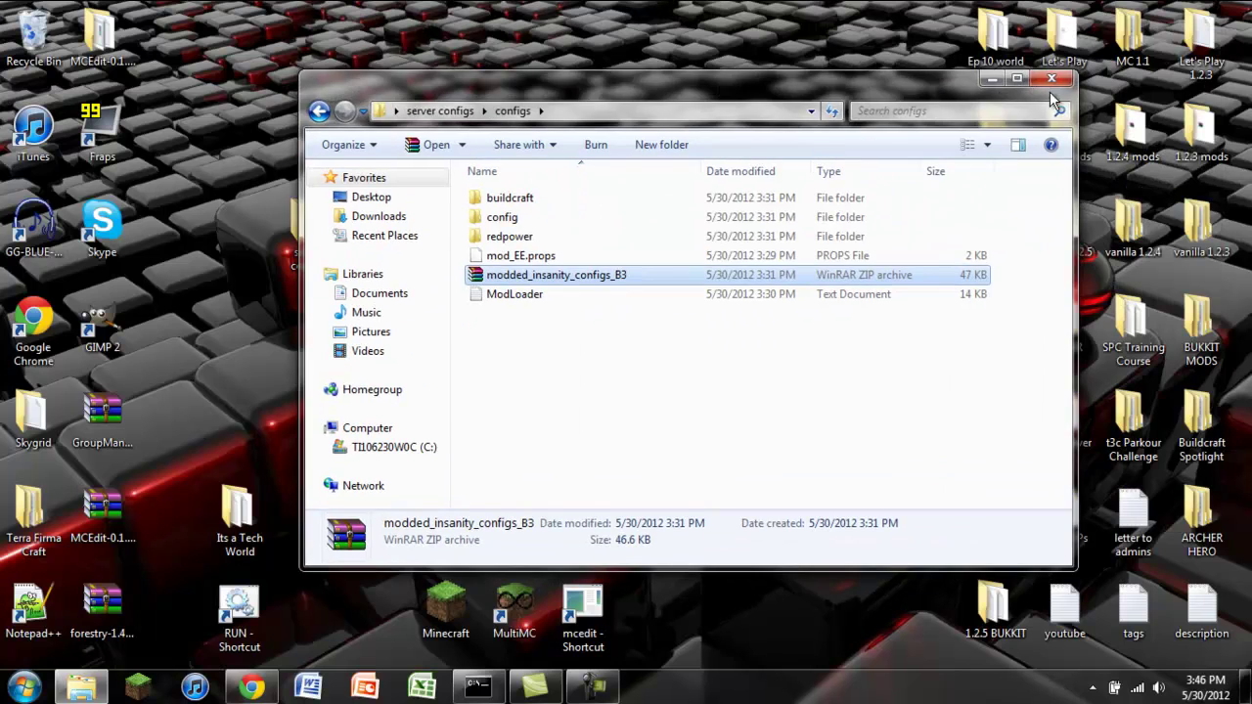
left_click(1054, 98)
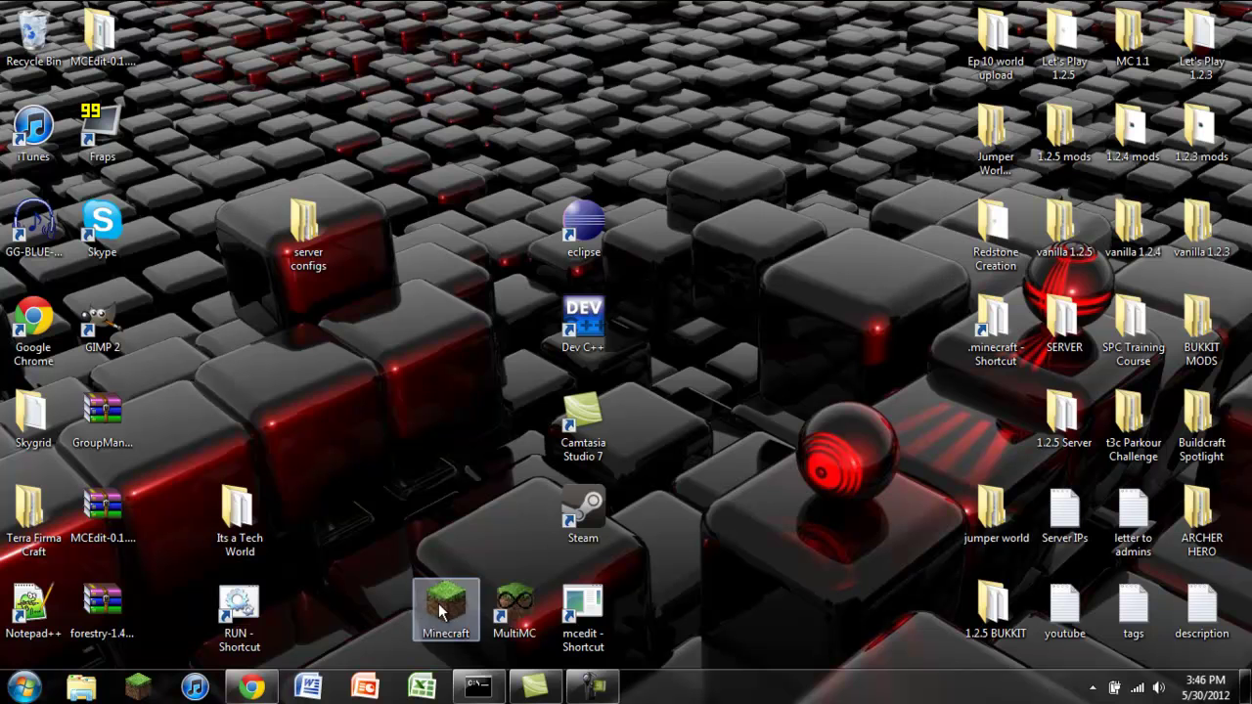
- Launch Minecraft, log in with the remembered account, and open the multiplayer server list
double_click(445, 611)
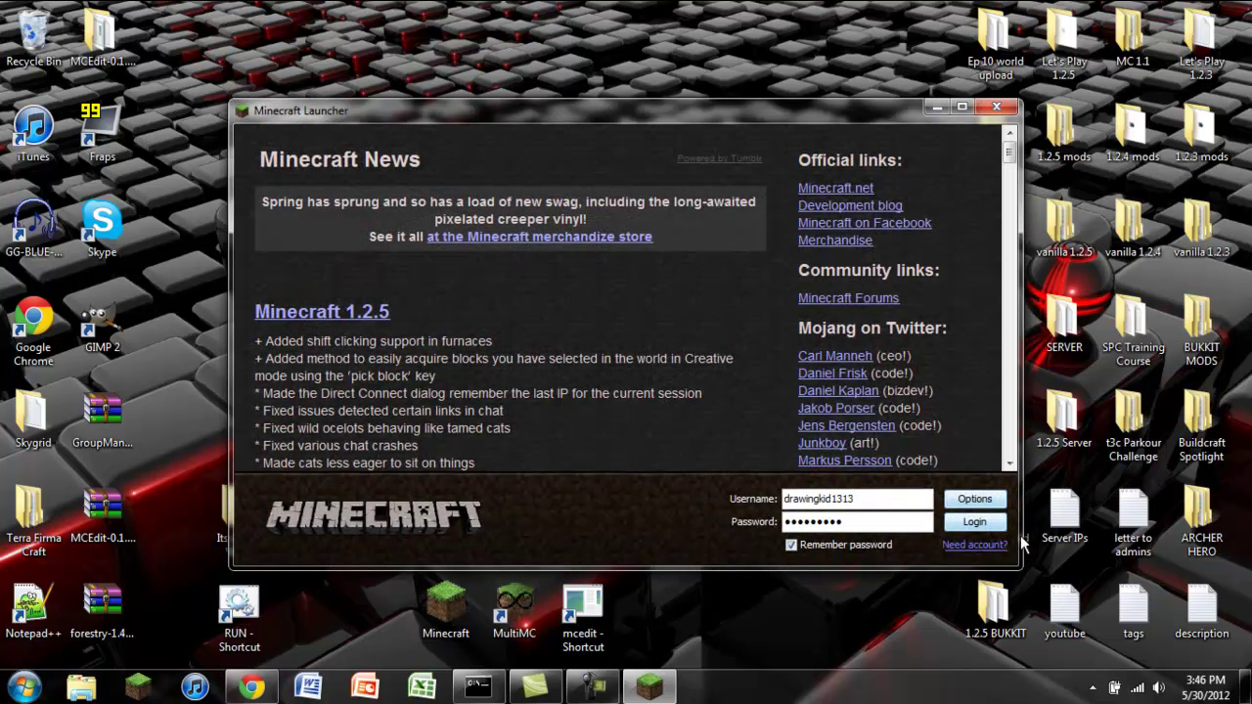
left_click(999, 523)
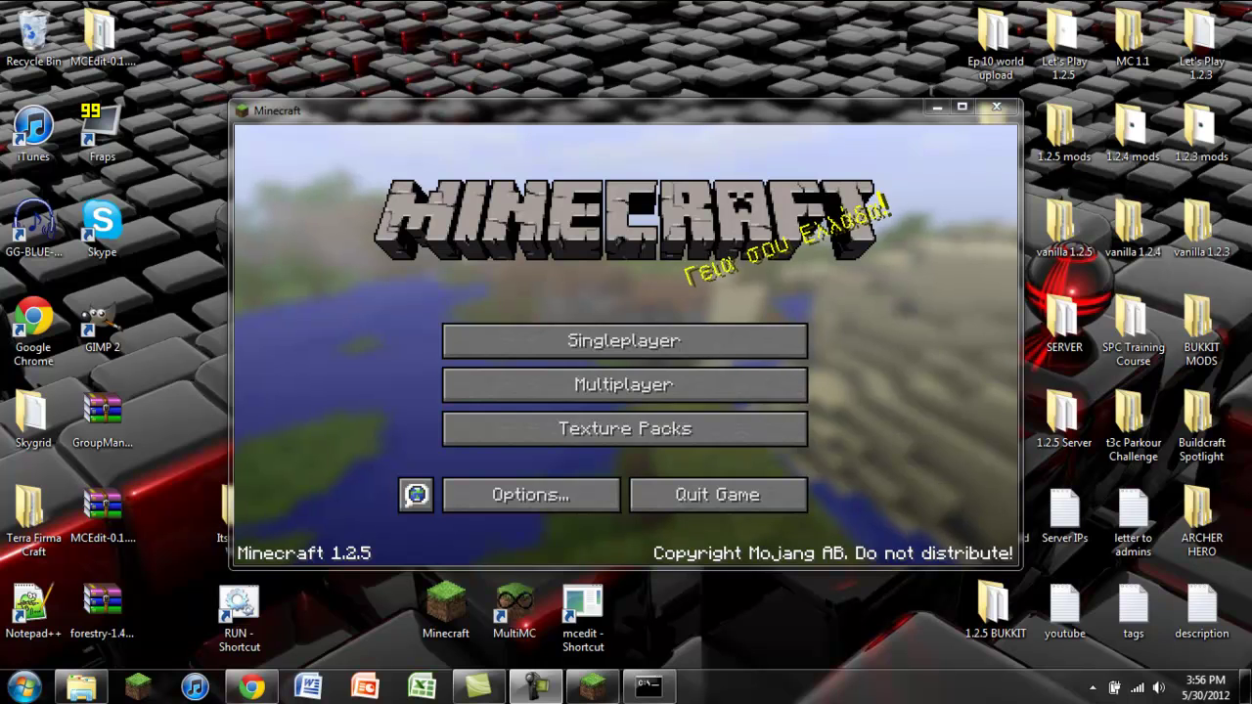
left_click(479, 382)
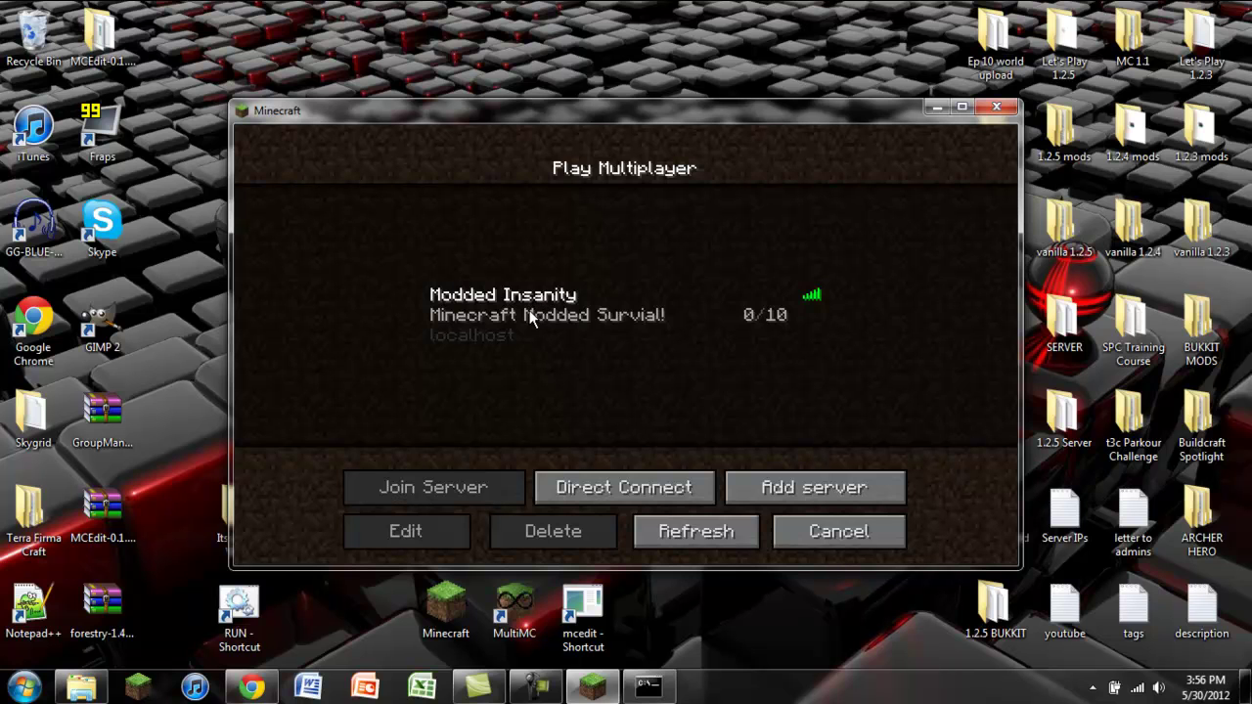
left_click(876, 499)
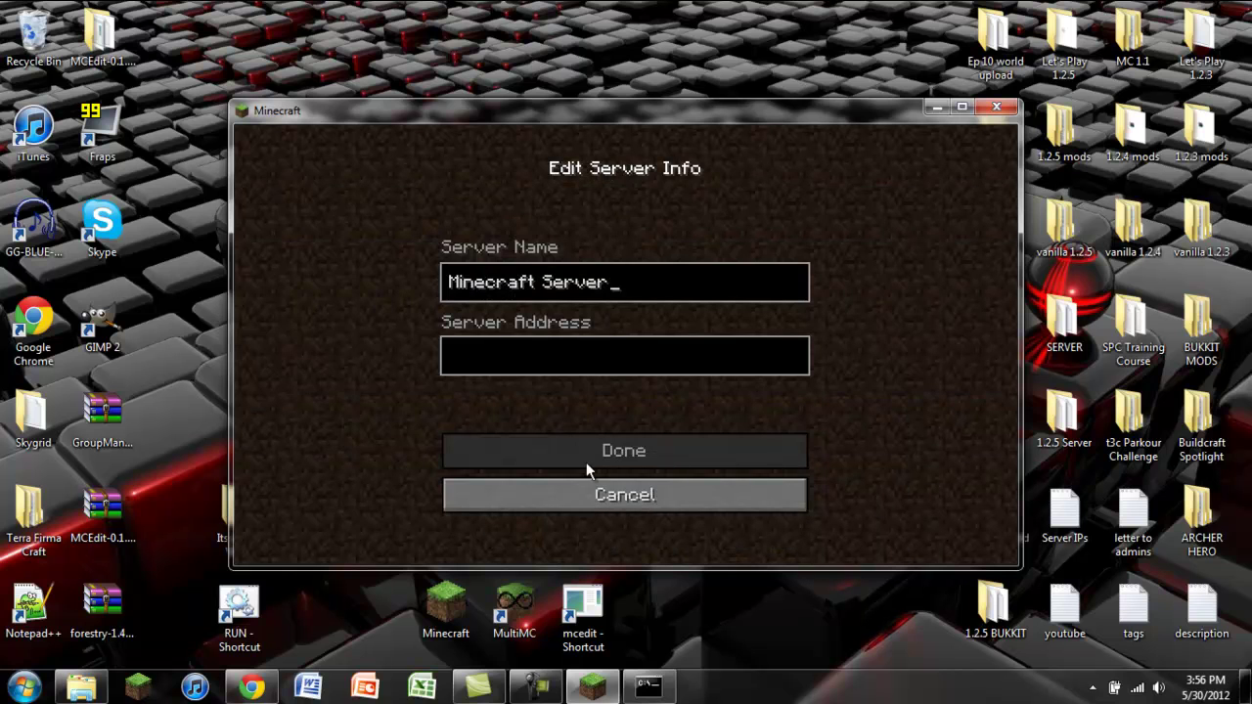
left_click(565, 358)
left_click(587, 499)
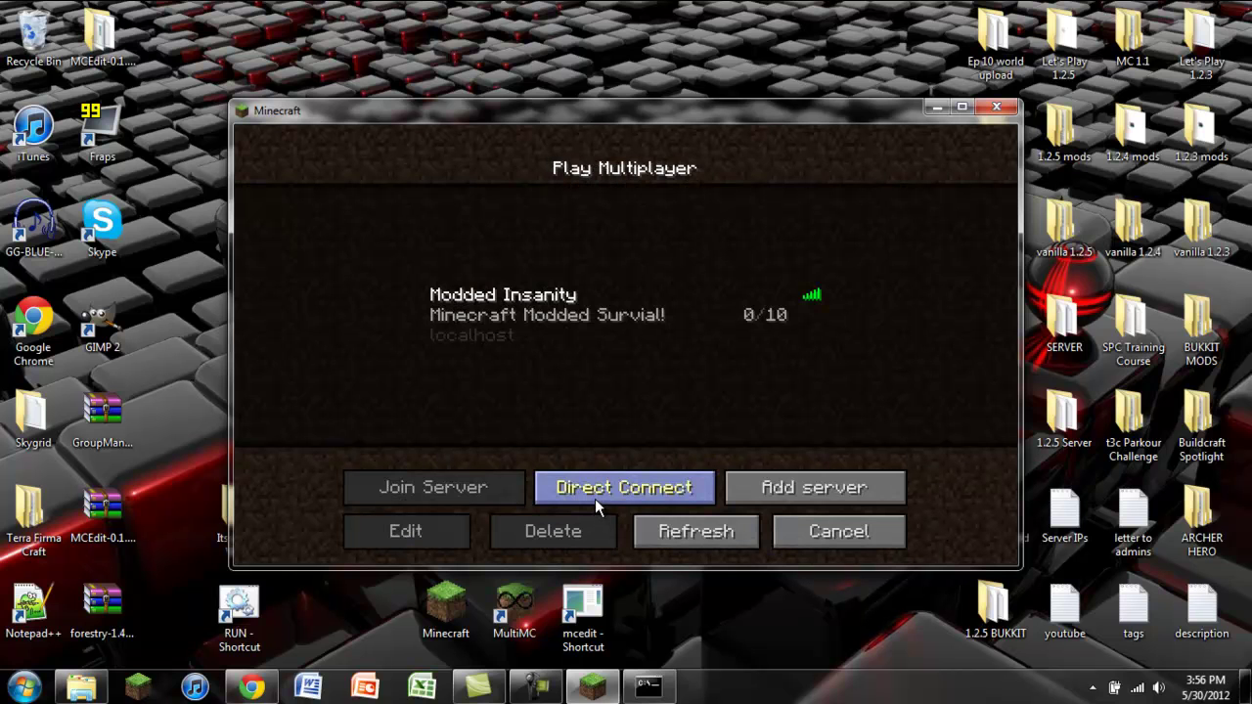
- Join the Modded Insanity server and walk around the underground base to test the modded client, ending back at the title screen
double_click(507, 308)
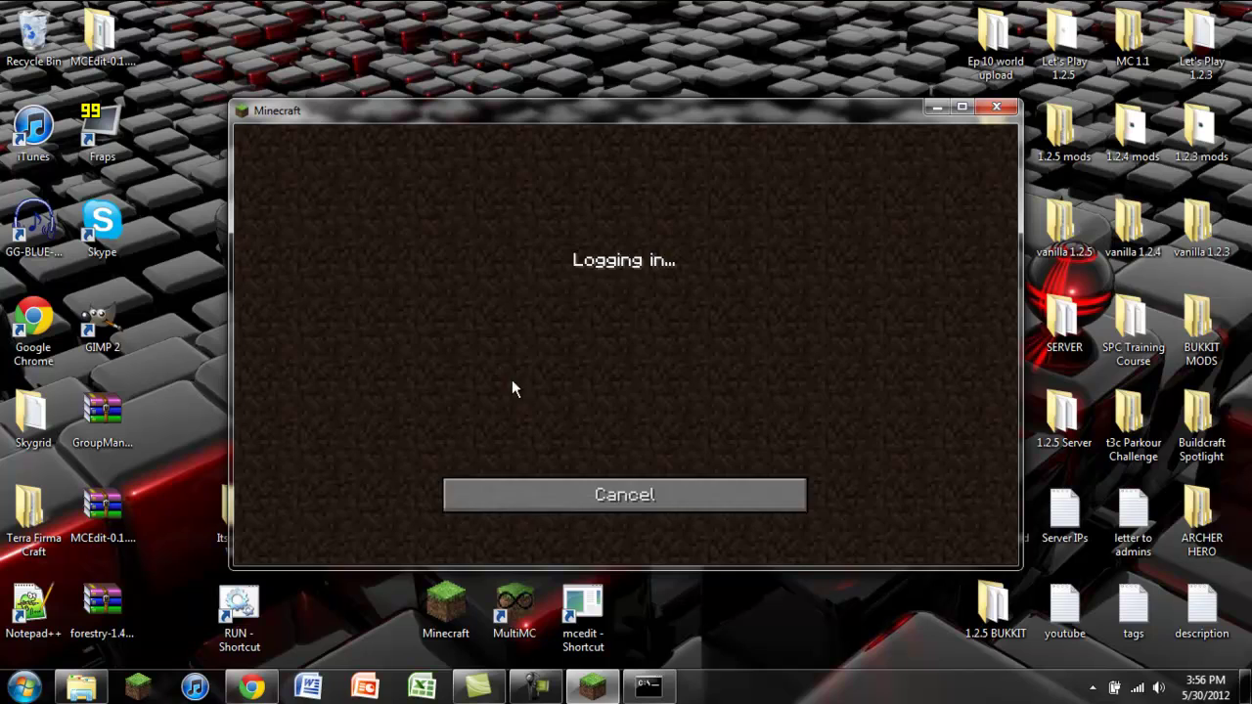
key("w")
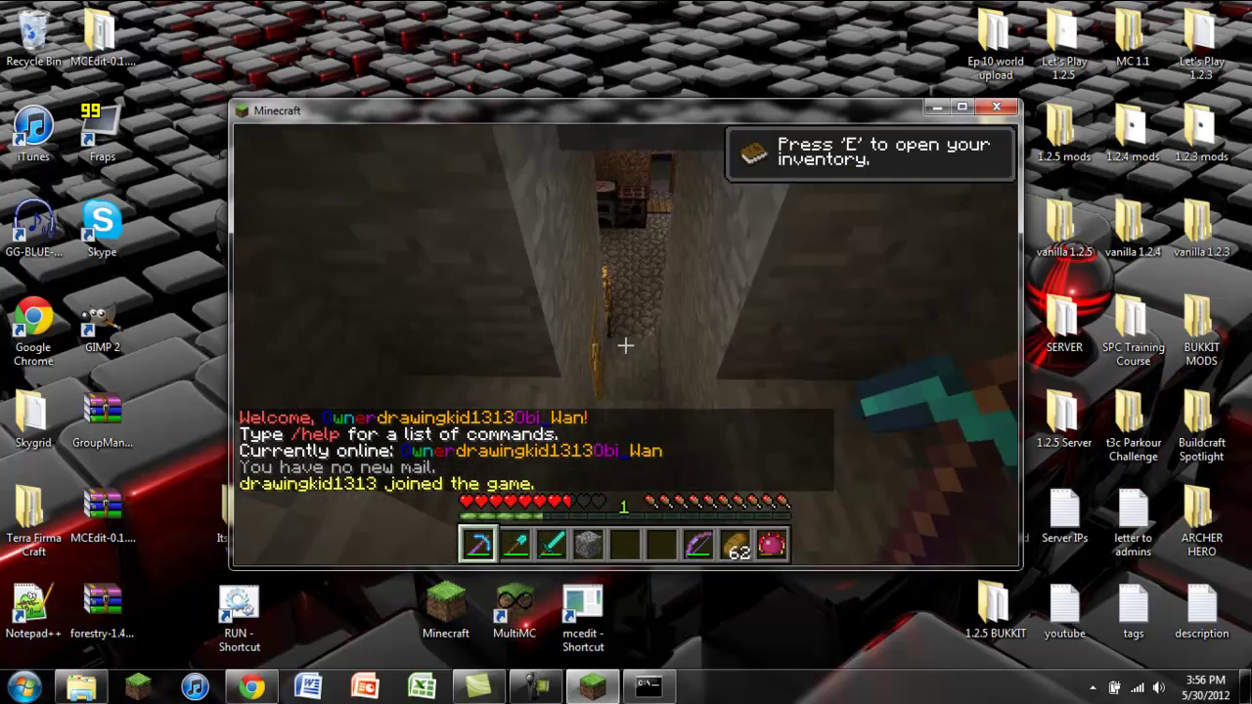
key("w")
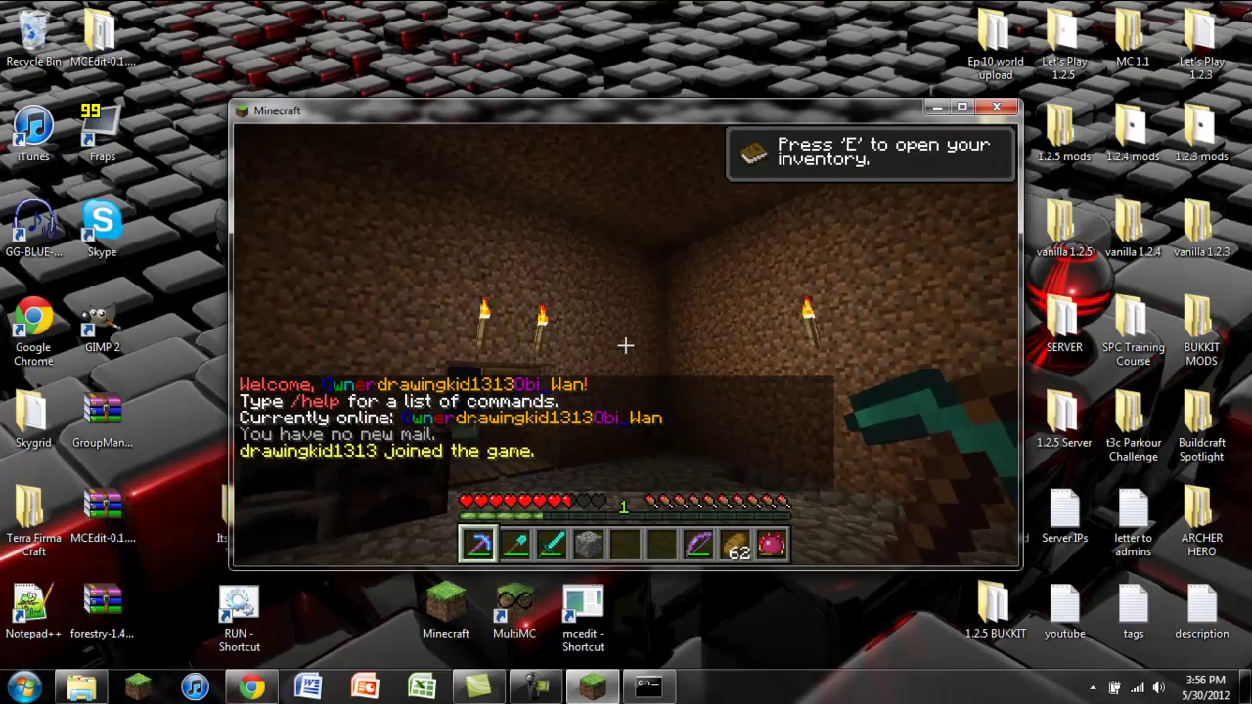
key("w")
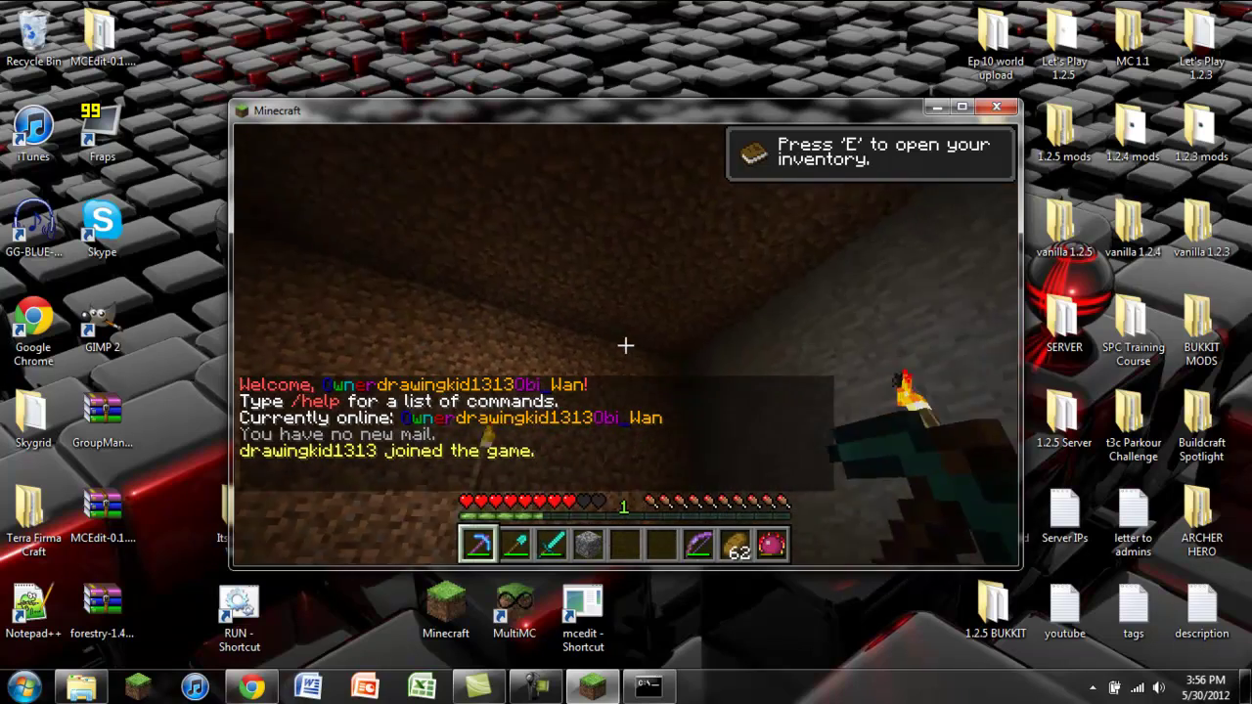
key("8")
key("w")
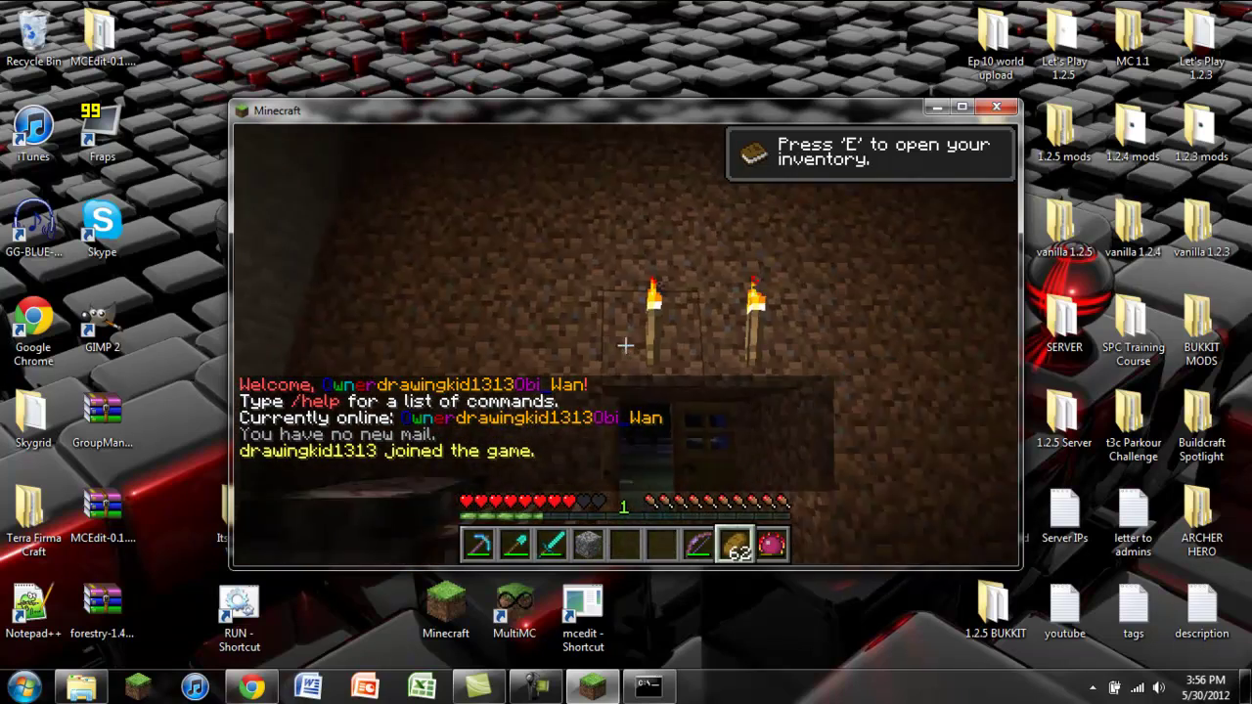
key("w")
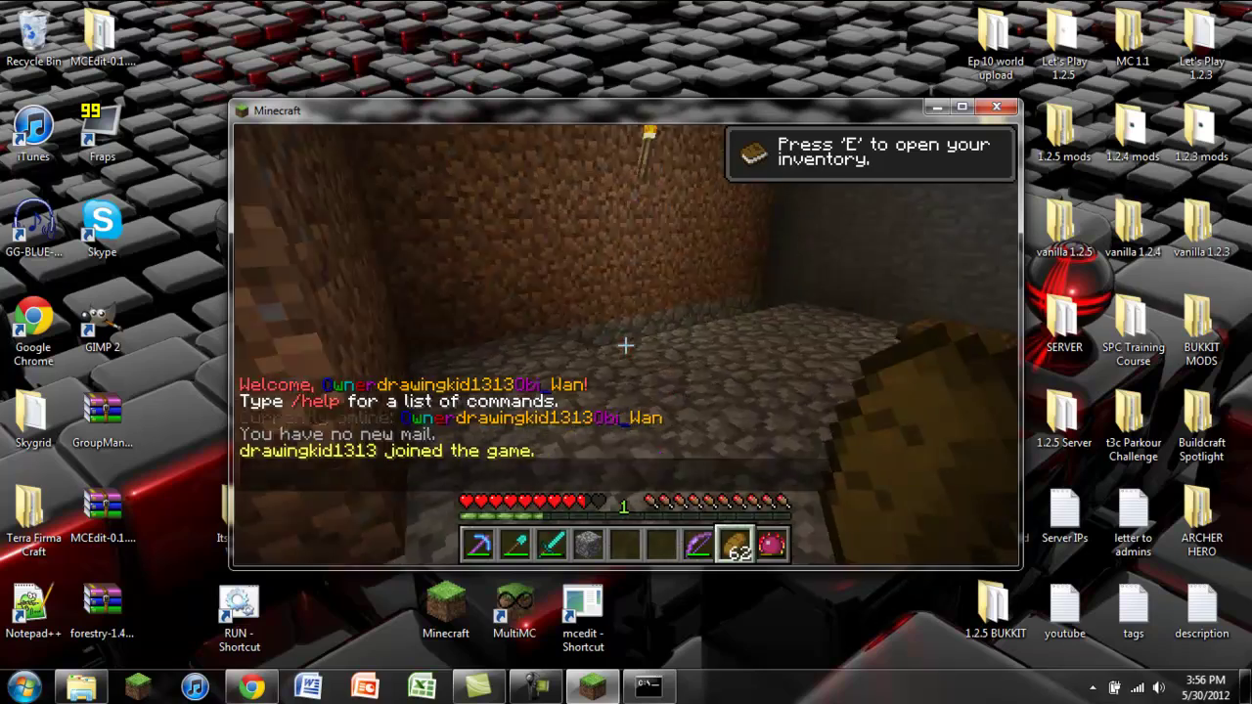
key("w")
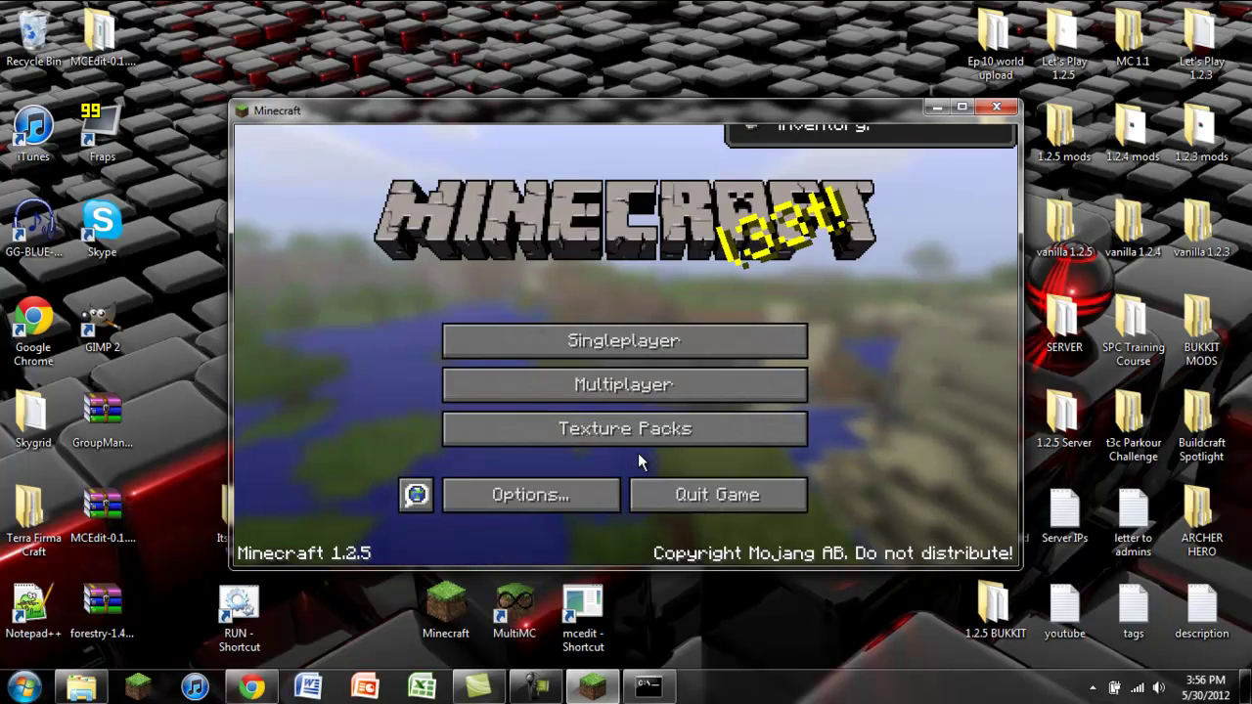
- Quit Minecraft and close the Its a Tech World folder window
left_click(674, 494)
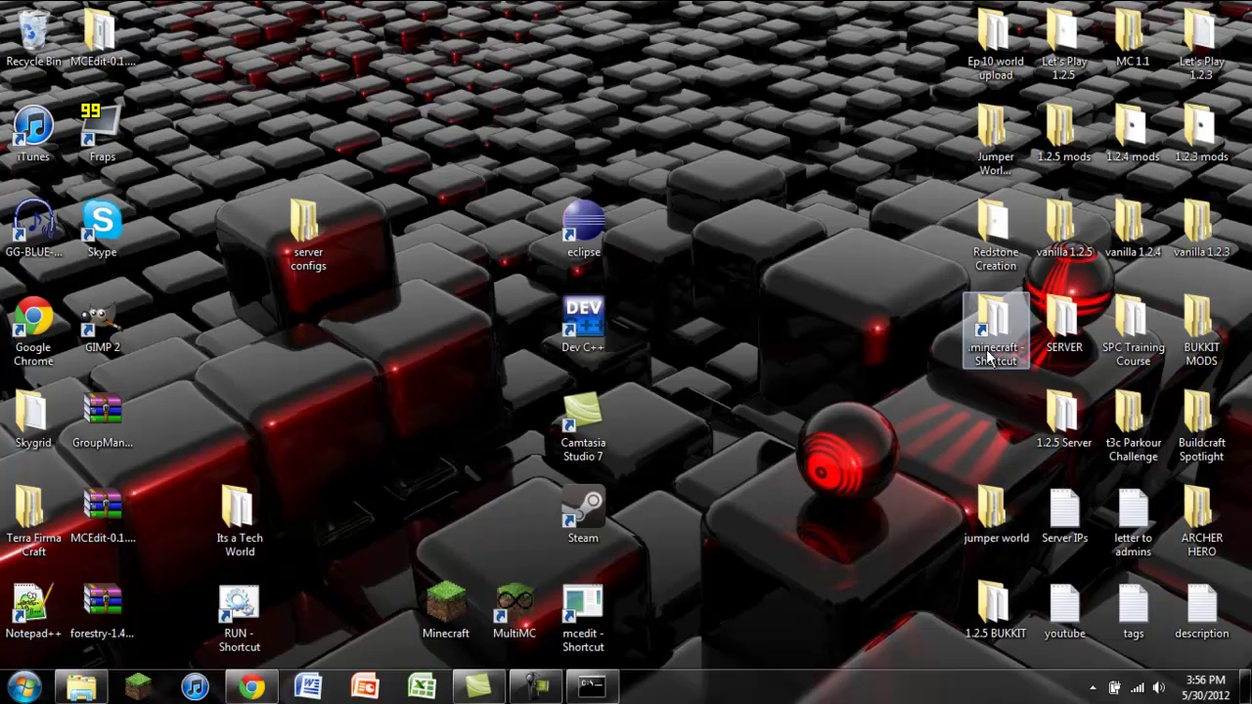
left_click(73, 683)
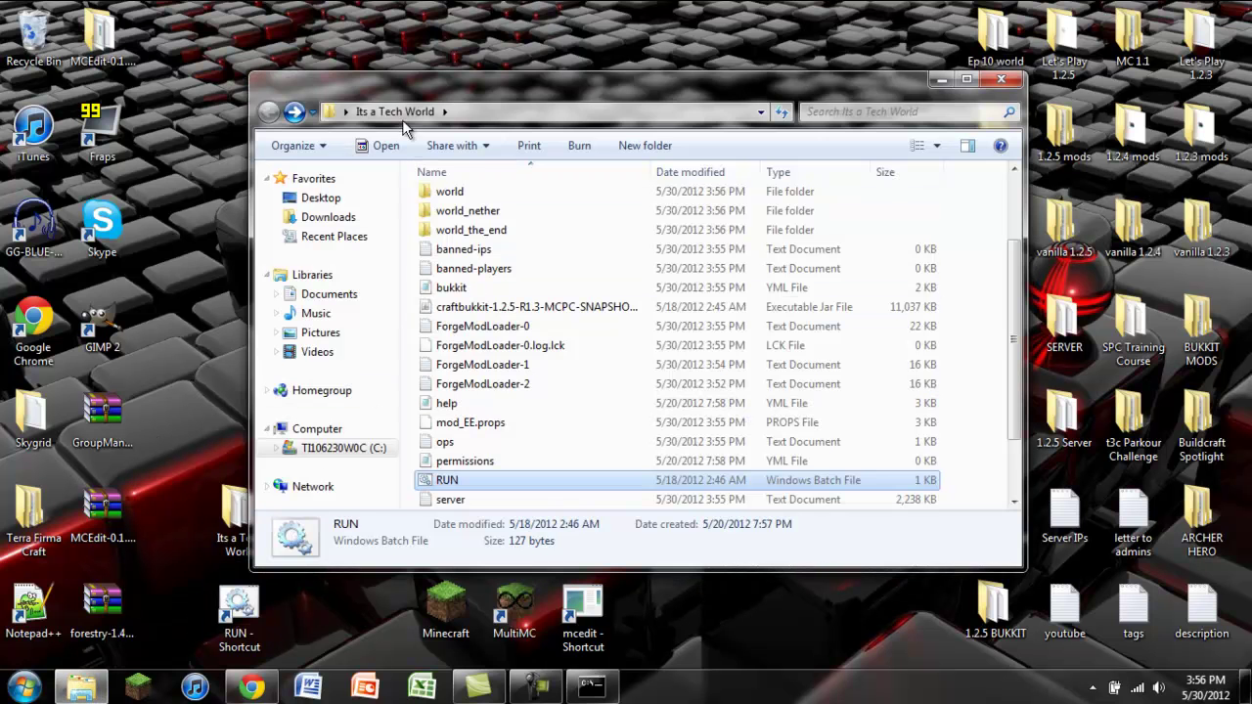
left_click(1009, 84)
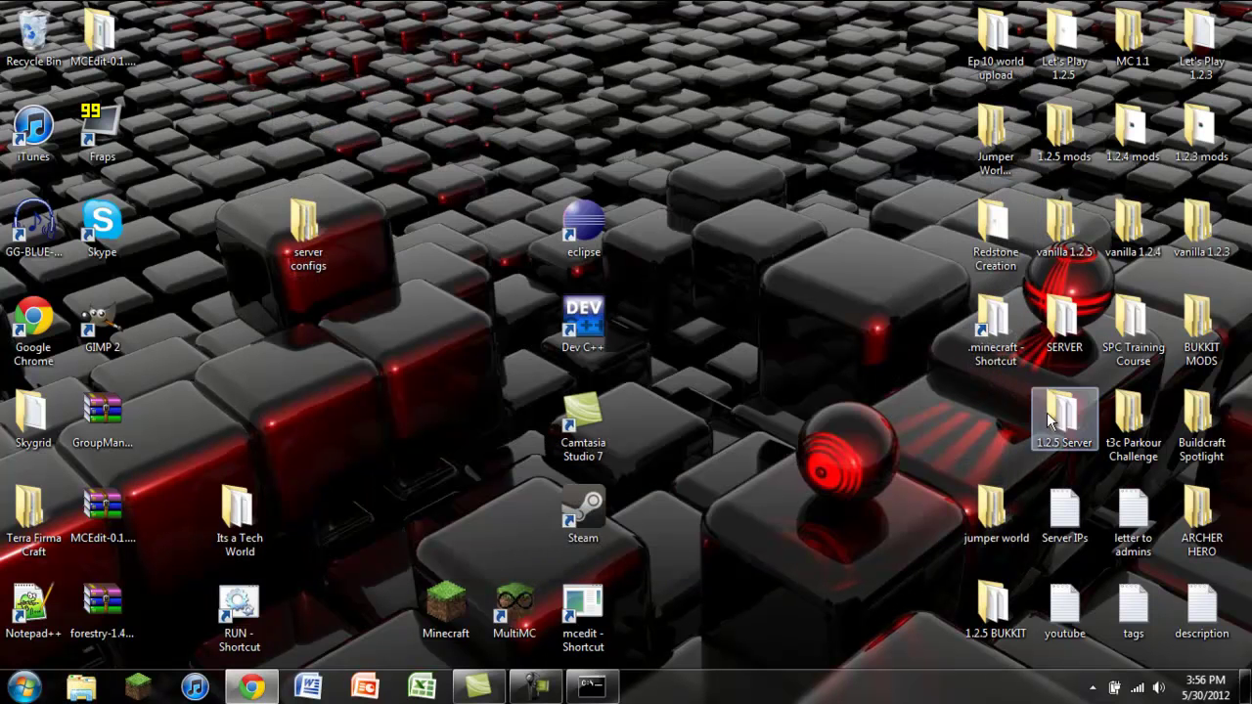
- Shut down the Minecraft server with the stop command and close its console window
left_click(591, 686)
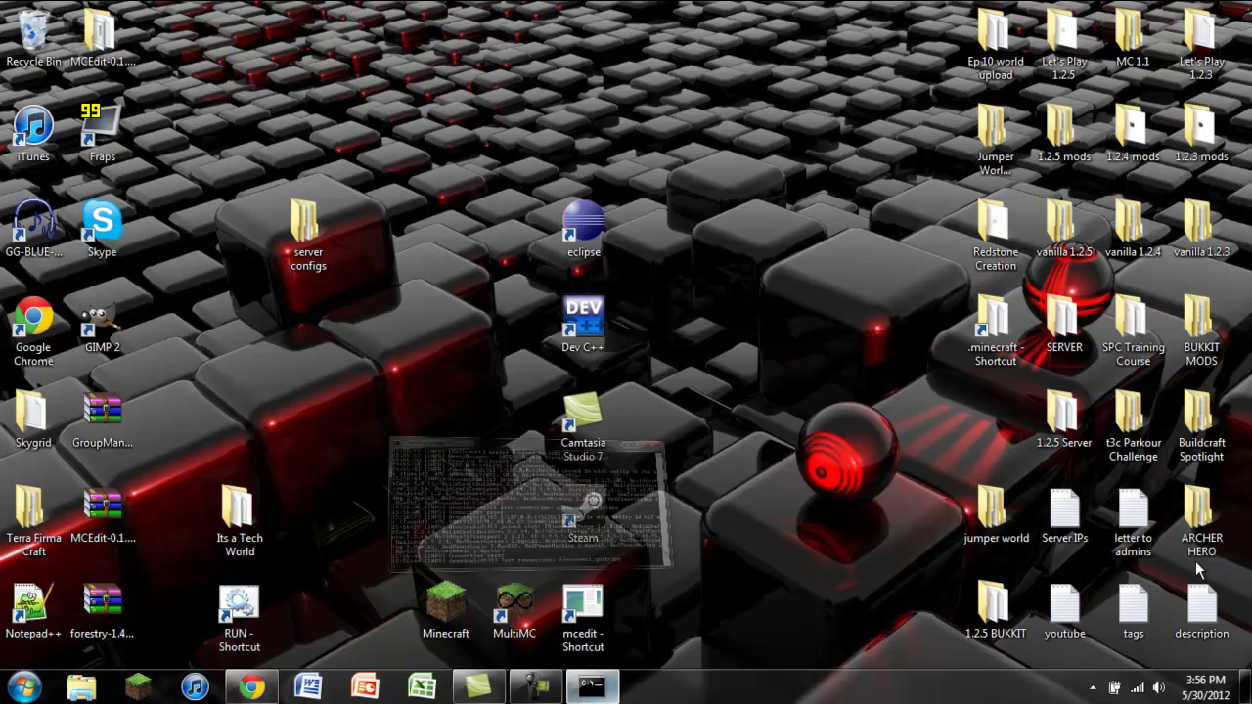
key("Return")
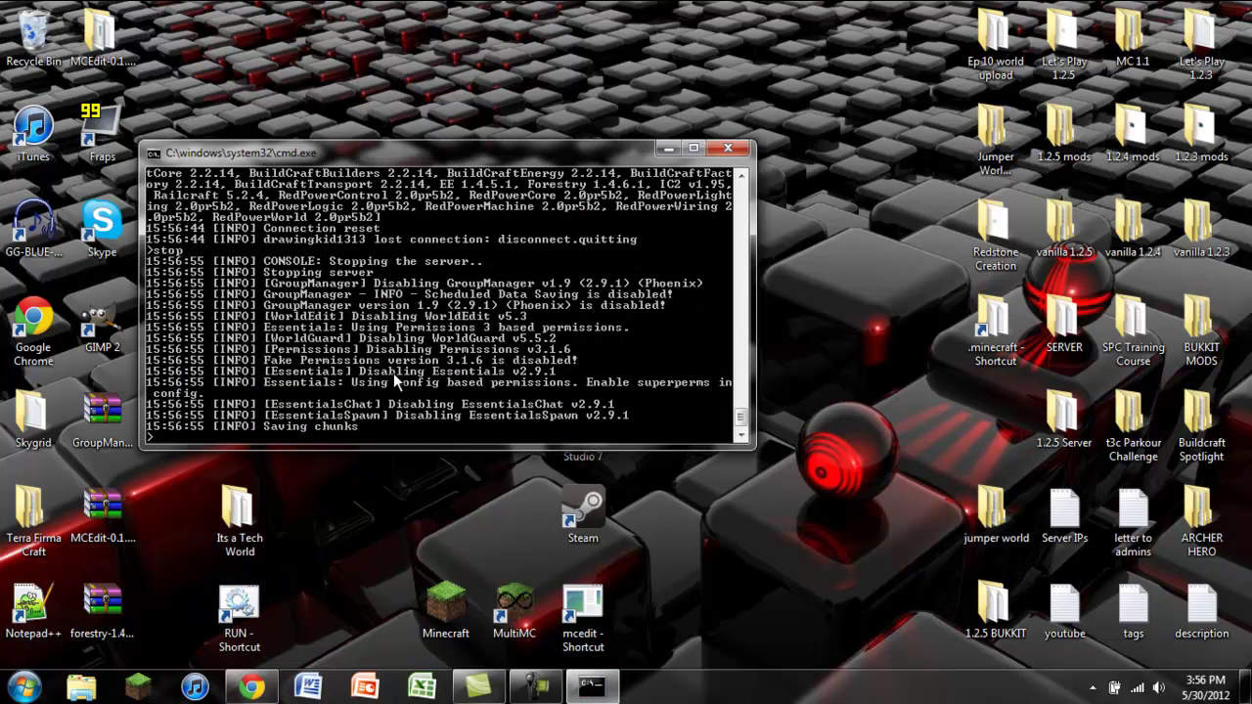
left_click(729, 148)
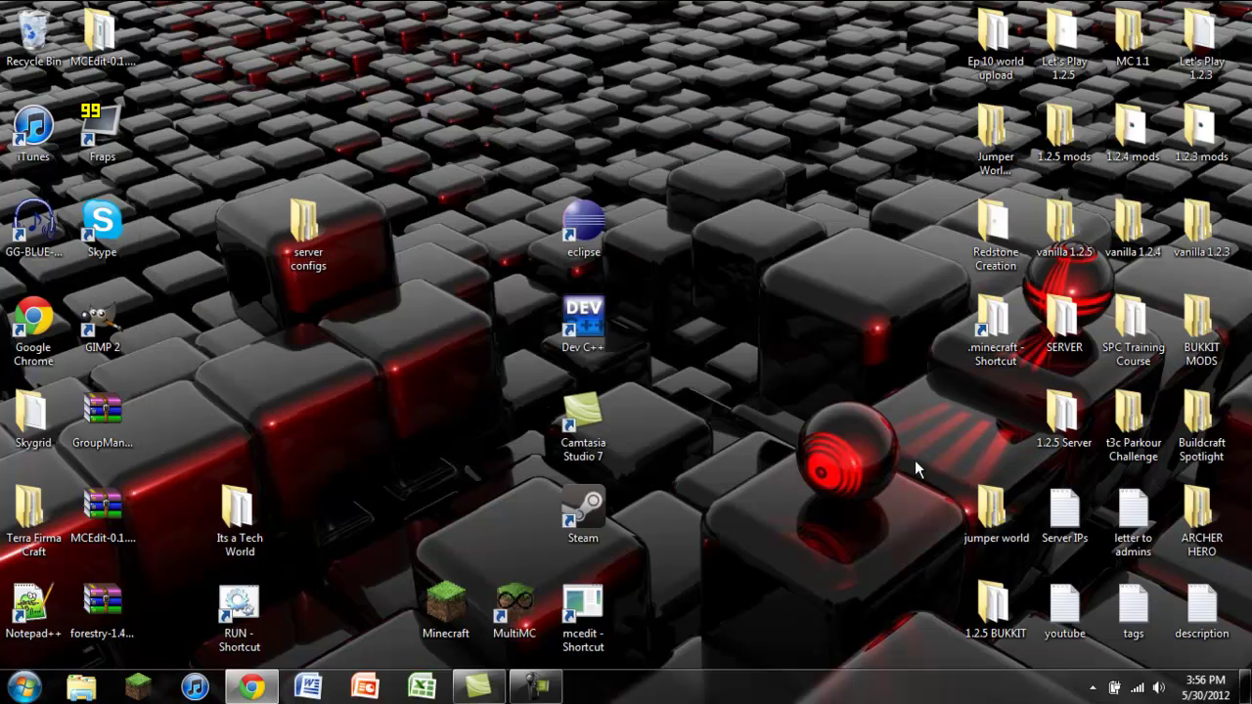
- Open minecraft.jar from the bin folder of .minecraft in WinRAR
double_click(1010, 333)
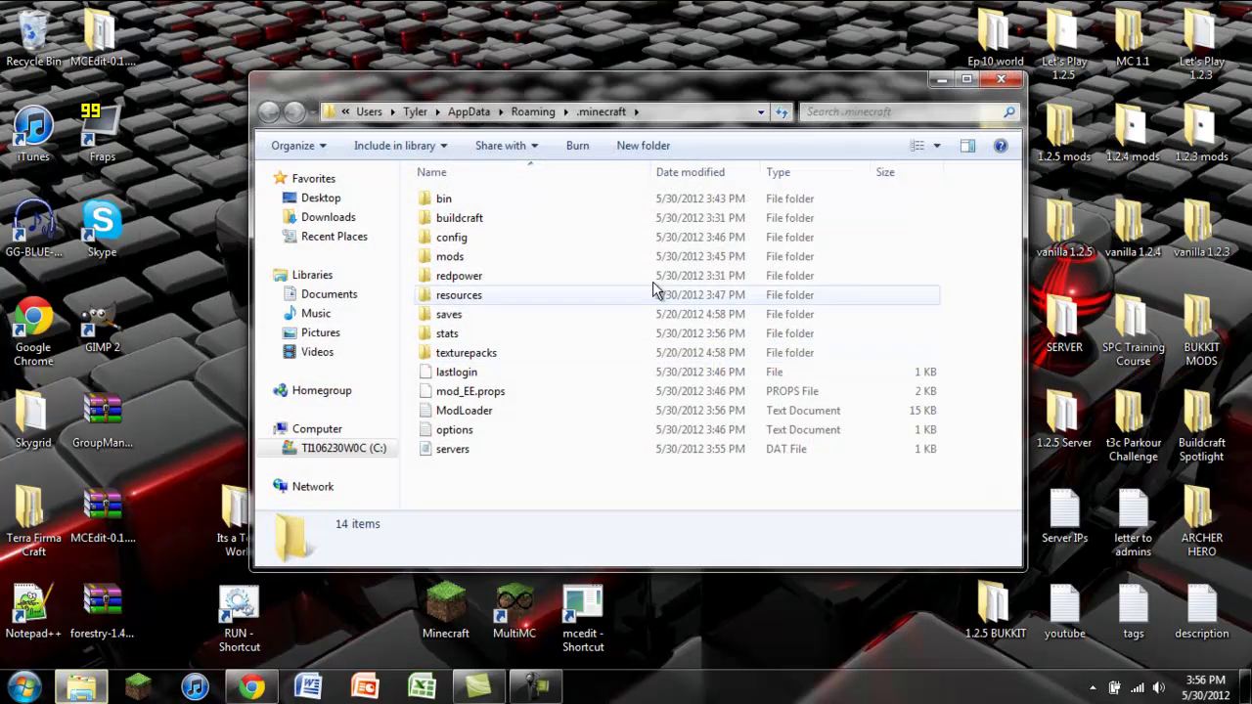
double_click(436, 198)
right_click(426, 296)
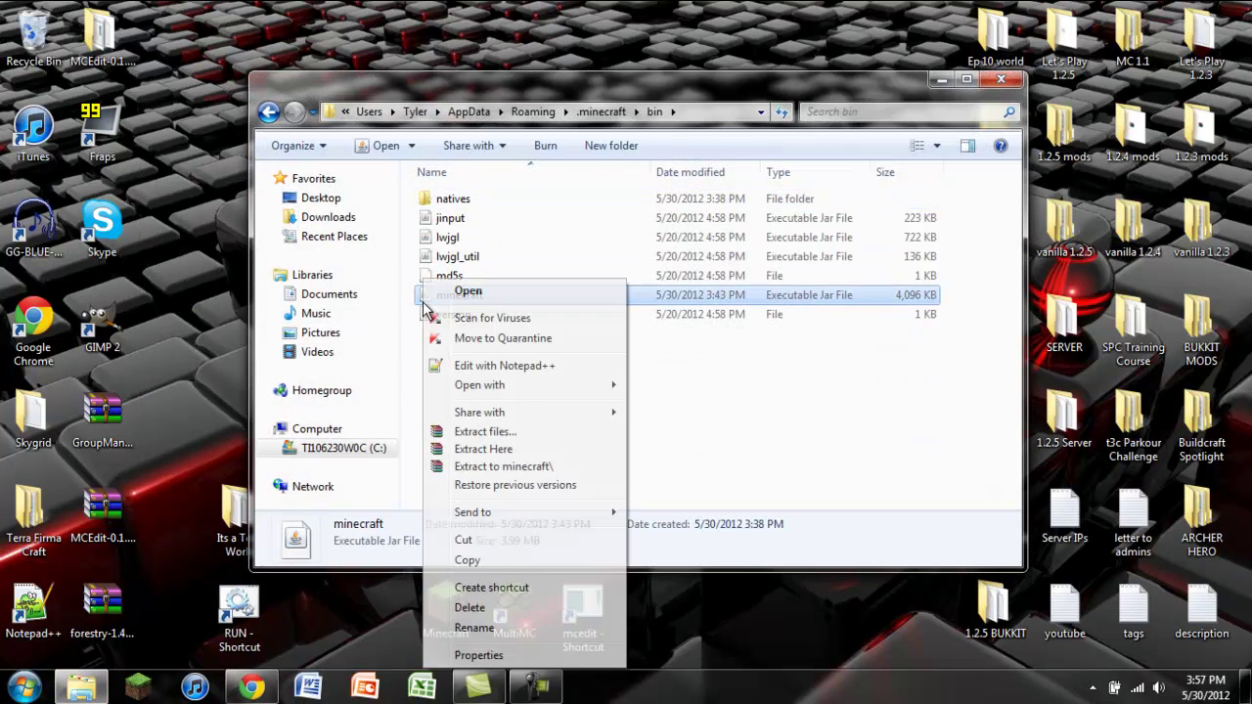
mouse_move(614, 388)
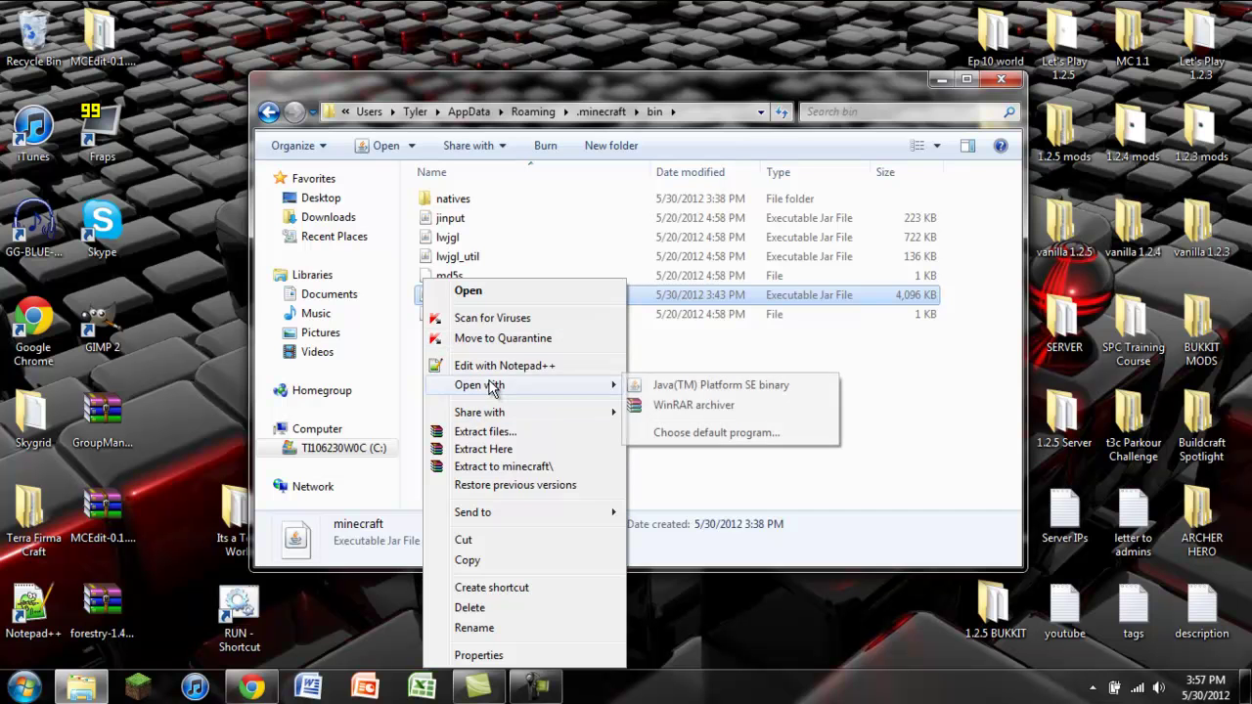
left_click(685, 401)
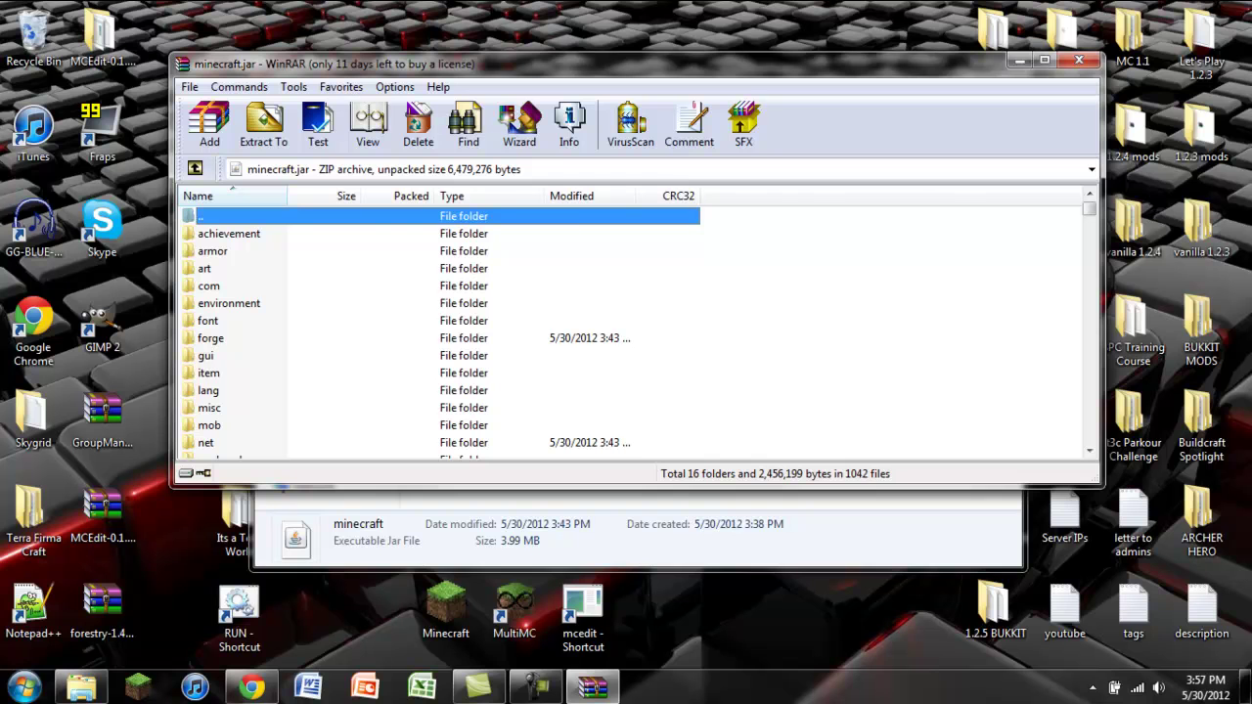
- Switch to Chrome and examine the CodeChickenCore 0.5.2 client download on the ChickenBones Mods forum page, collapsing its spoiler when done
key("alt+Tab")
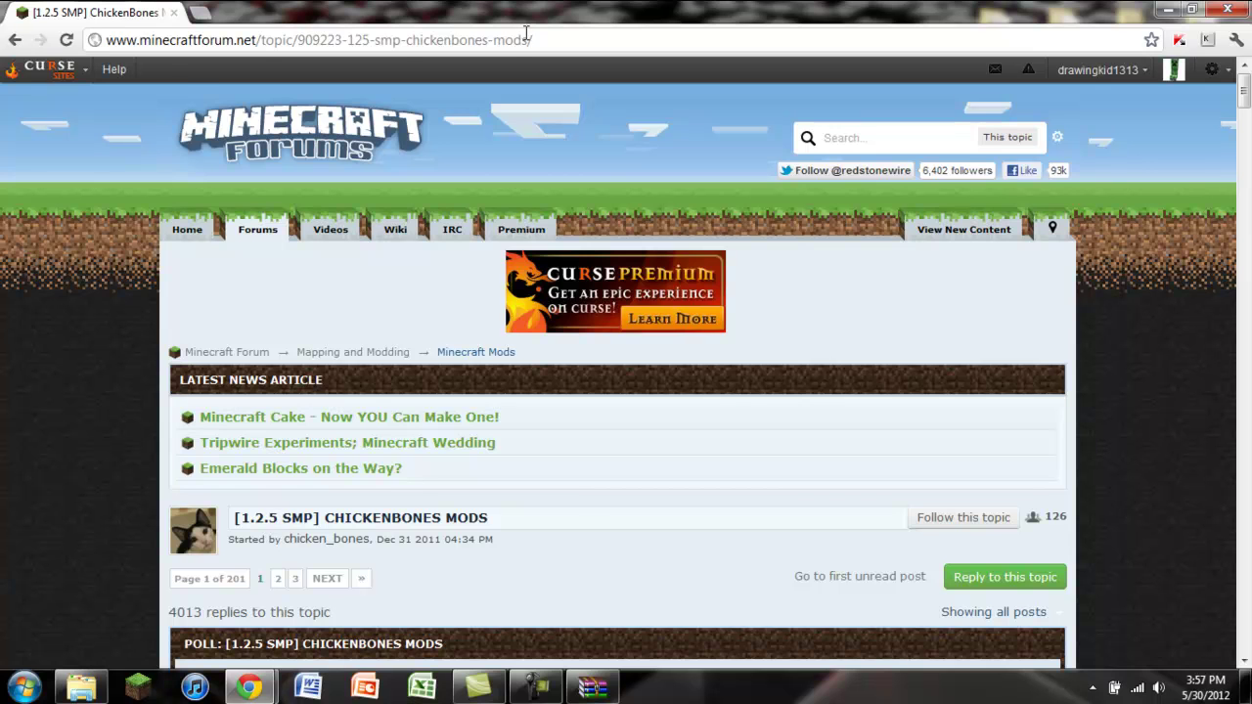
scroll(494, 203, "down", 10)
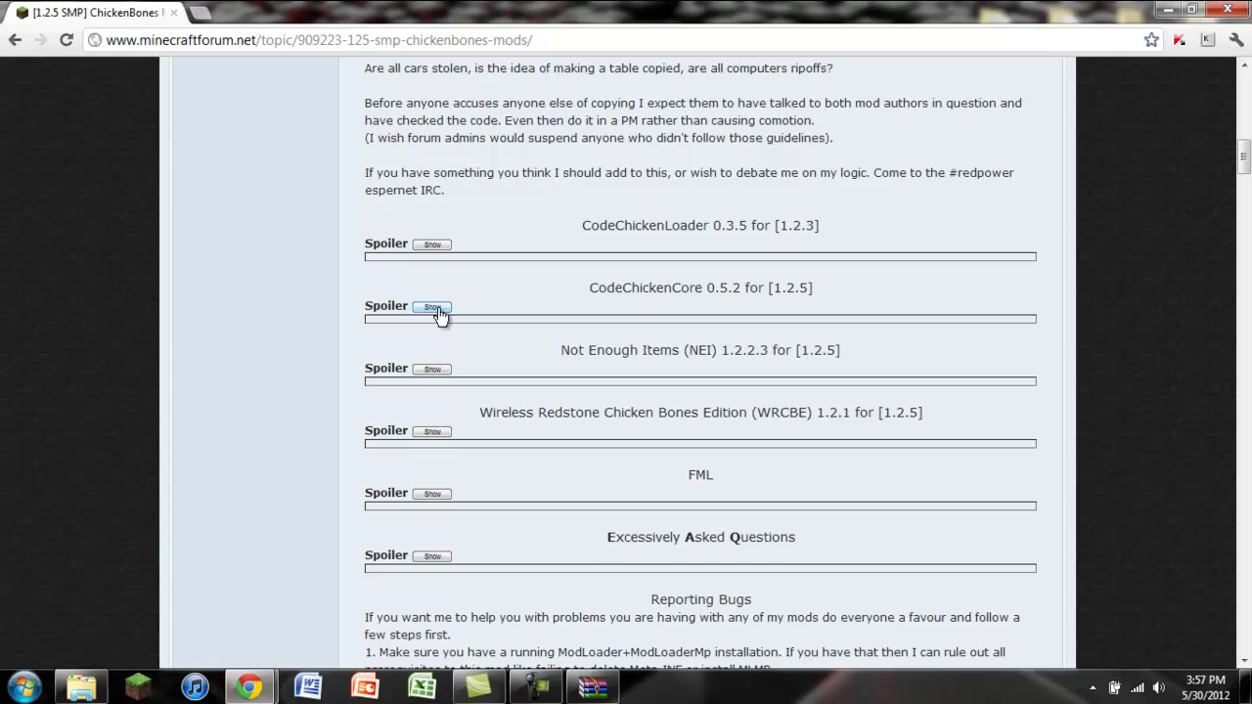
left_click(434, 307)
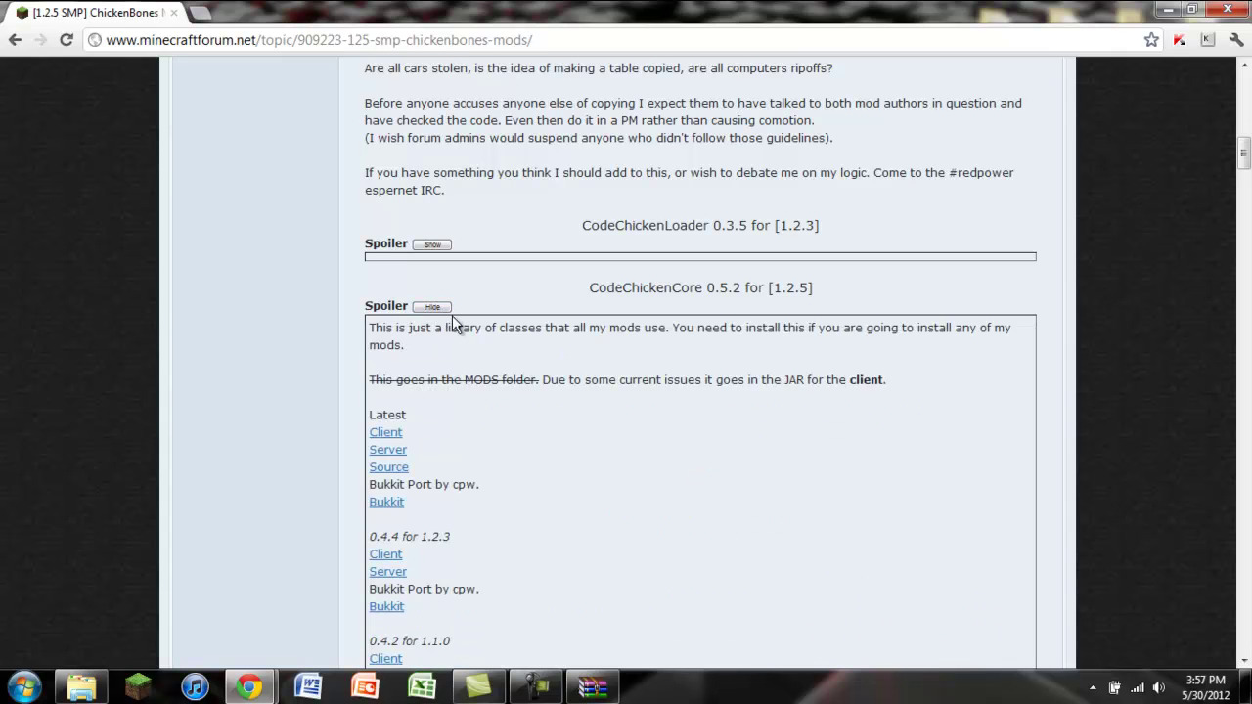
scroll(436, 305, "down", 2)
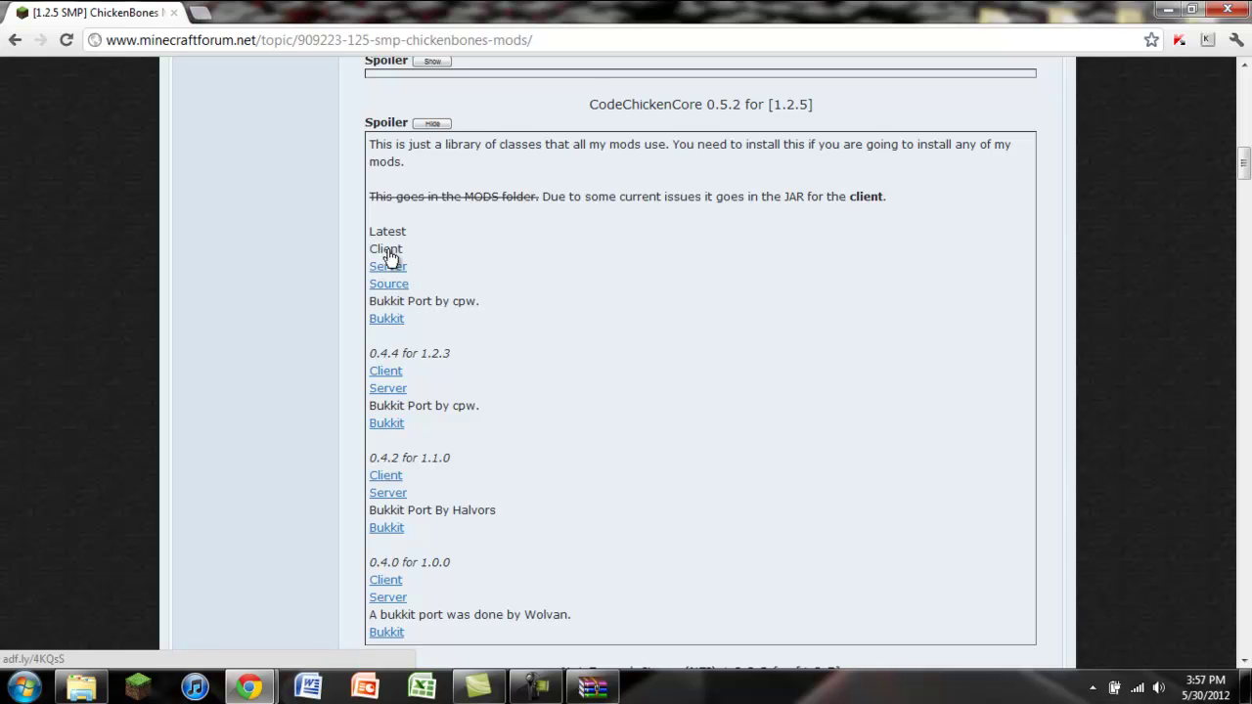
left_click(421, 125)
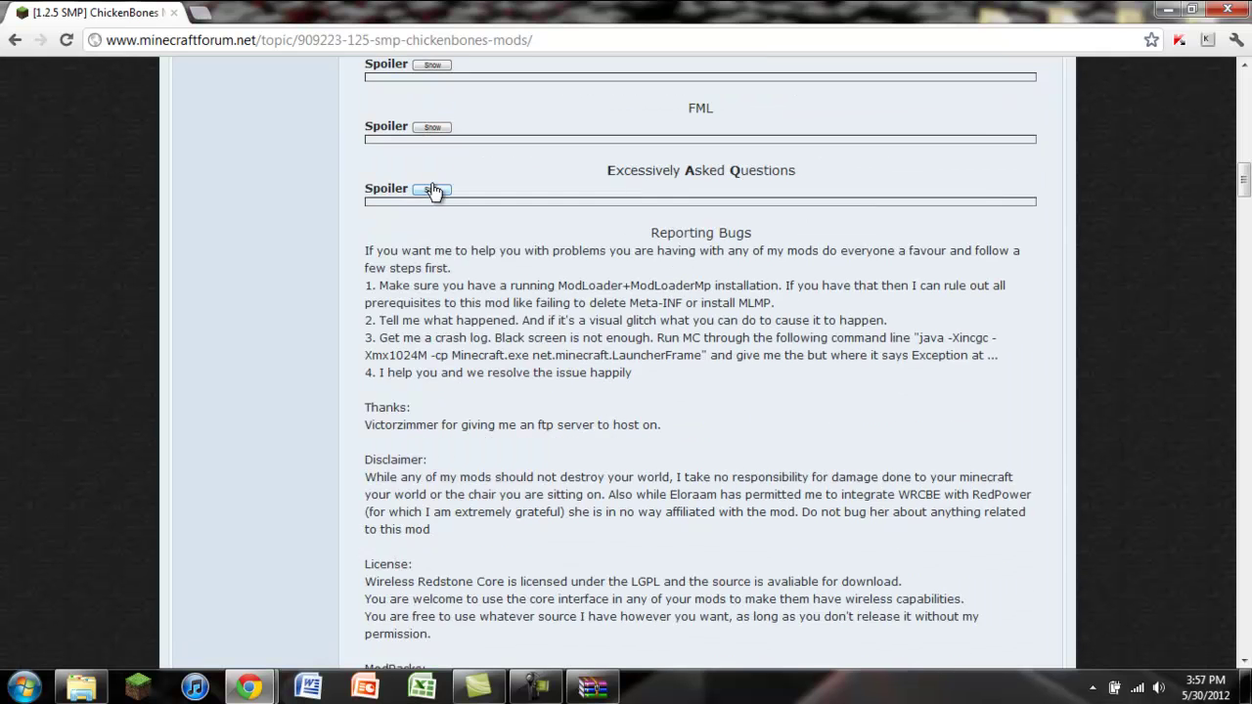
- Examine the Not Enough Items install instructions and downloads, including the RailCraft and RedPower config modules
left_click(431, 187)
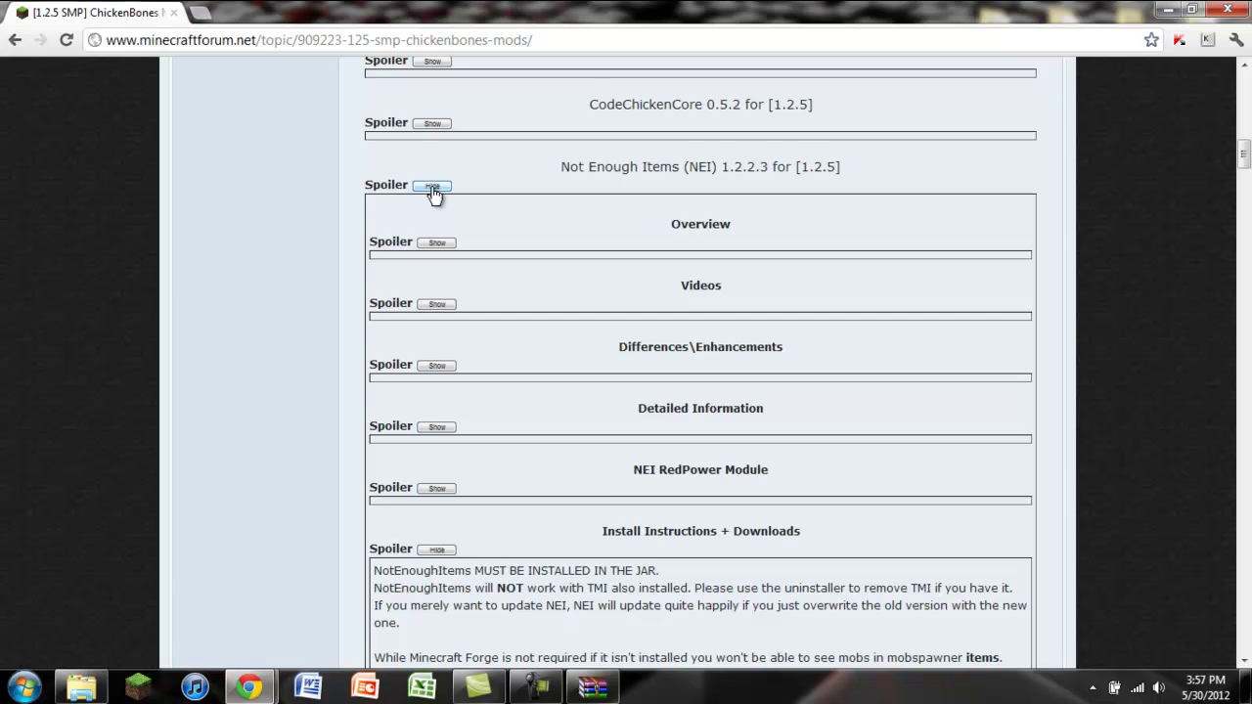
scroll(434, 194, "down", 2)
left_click(442, 366)
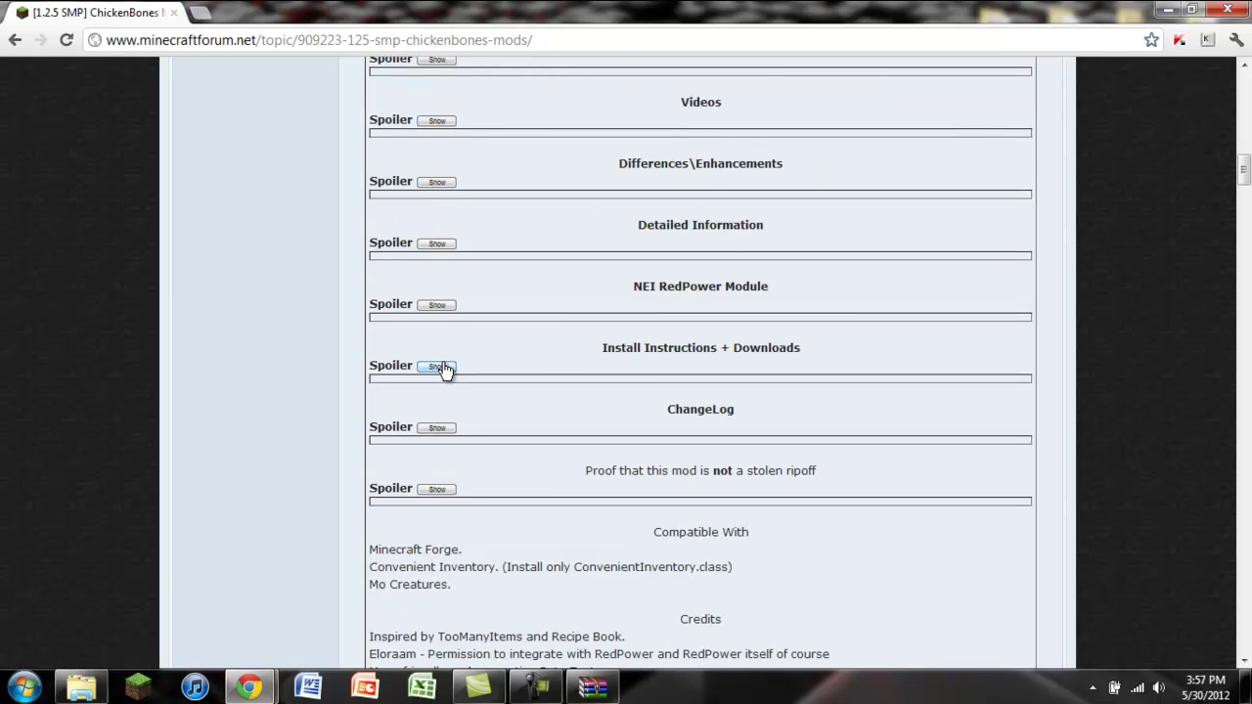
left_click(441, 367)
scroll(684, 347, "down", 4)
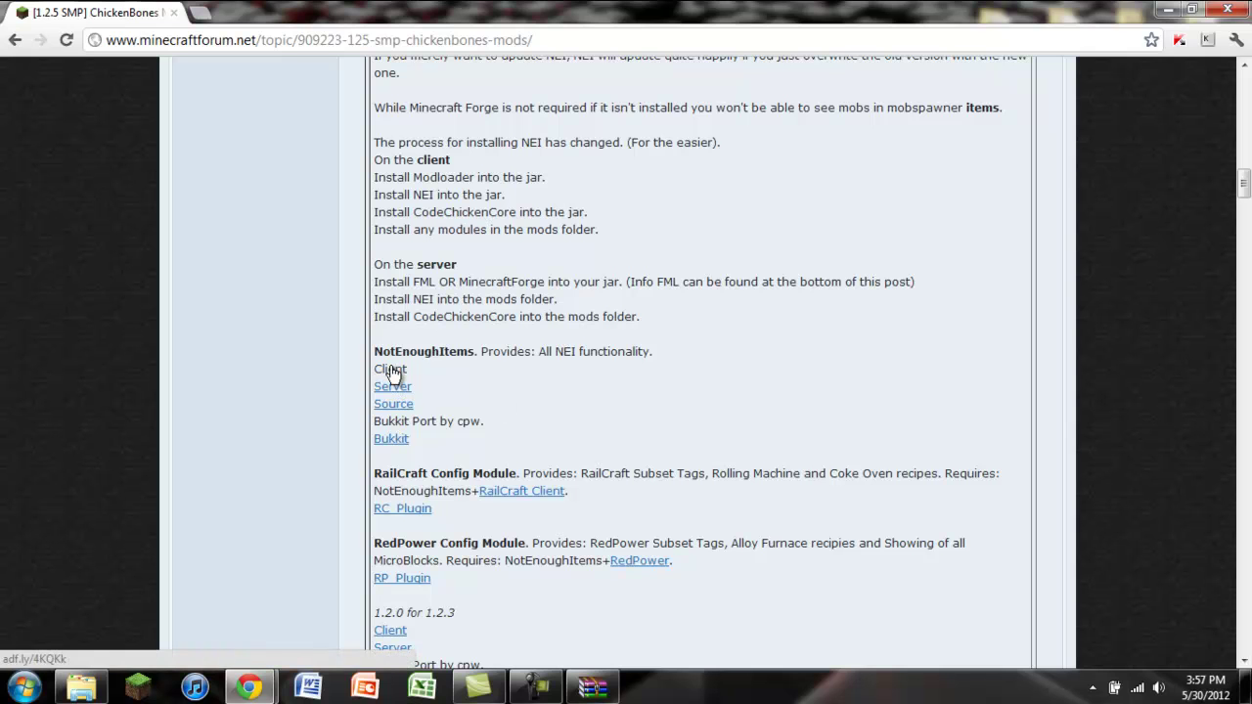
scroll(391, 373, "down", 2)
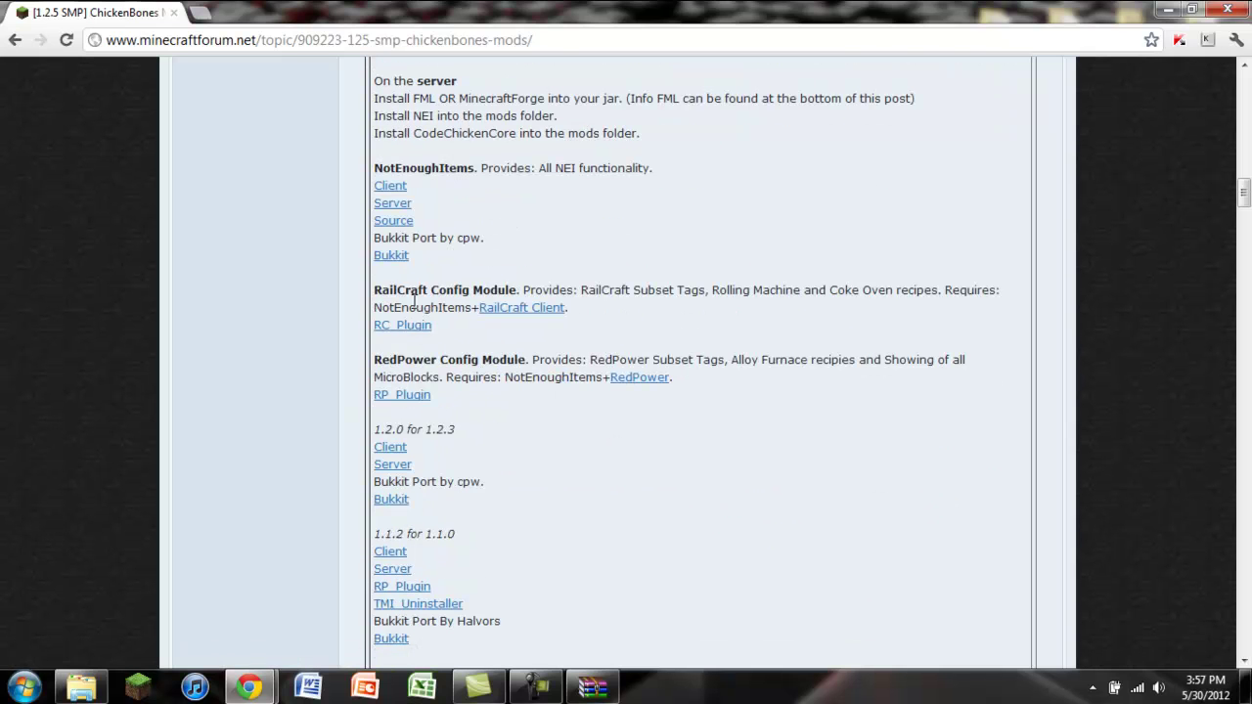
left_click_drag(375, 293, 520, 296)
left_click_drag(378, 360, 528, 360)
left_click(432, 331)
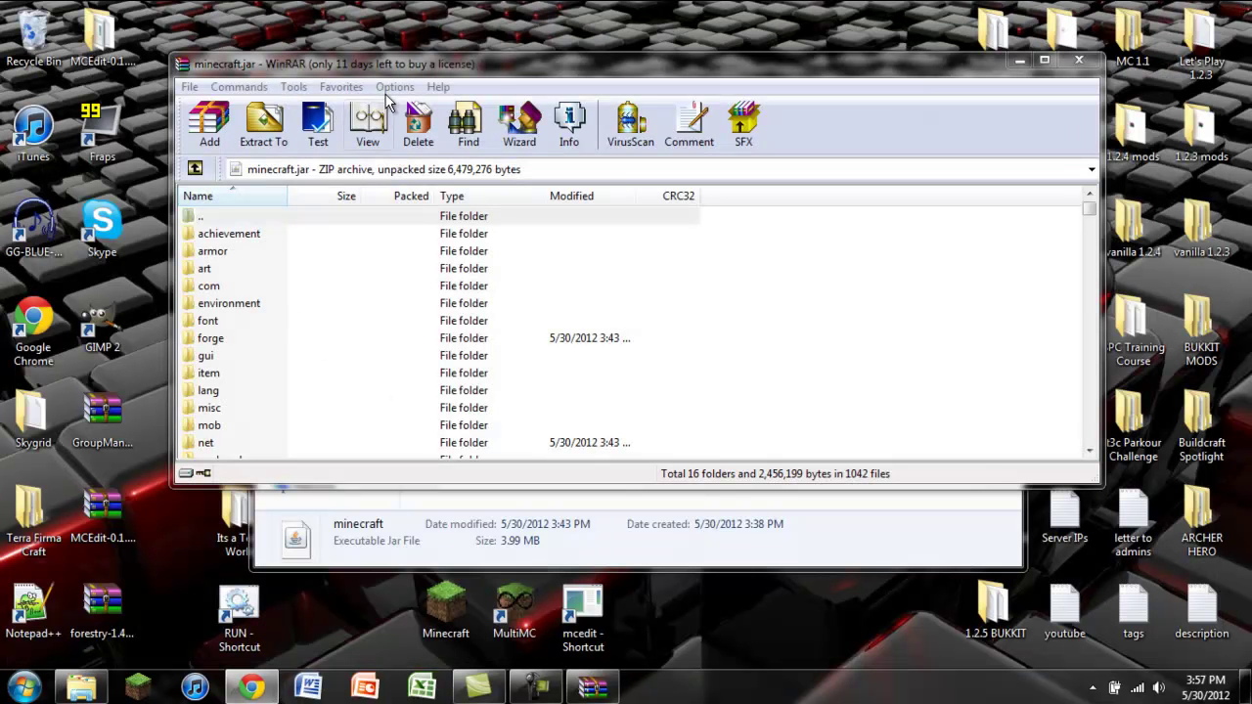
- Arrange the minecraft.jar archive window beside the folder windows and open CodeChickenCore-Client 0.5.2 from the Downloads folder
left_click_drag(516, 68, 2, 53)
left_click(882, 89)
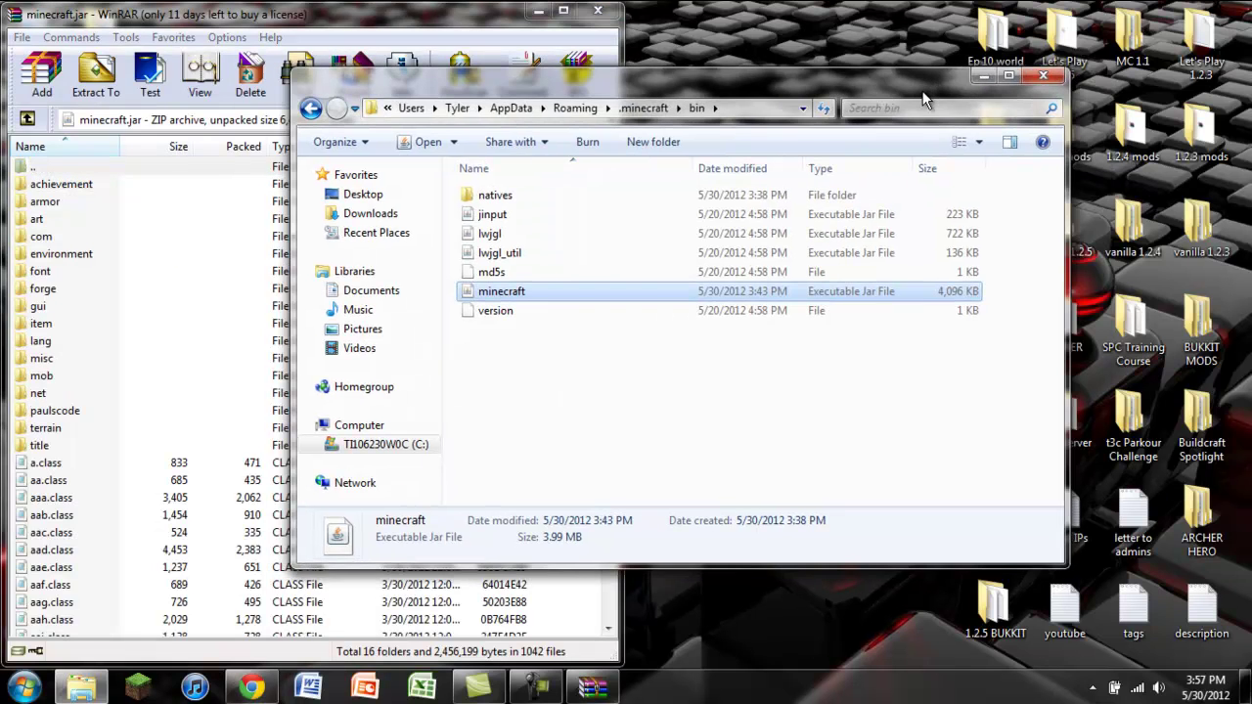
key("super+e")
left_click(395, 239)
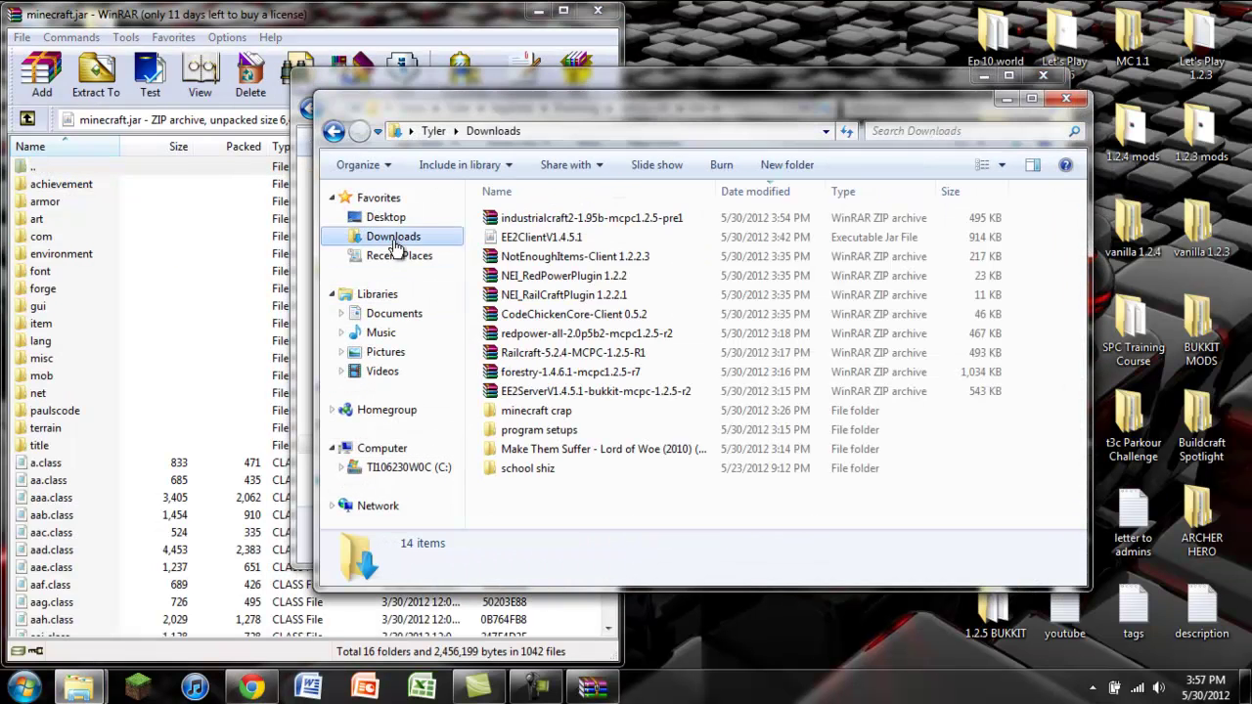
left_click(597, 315)
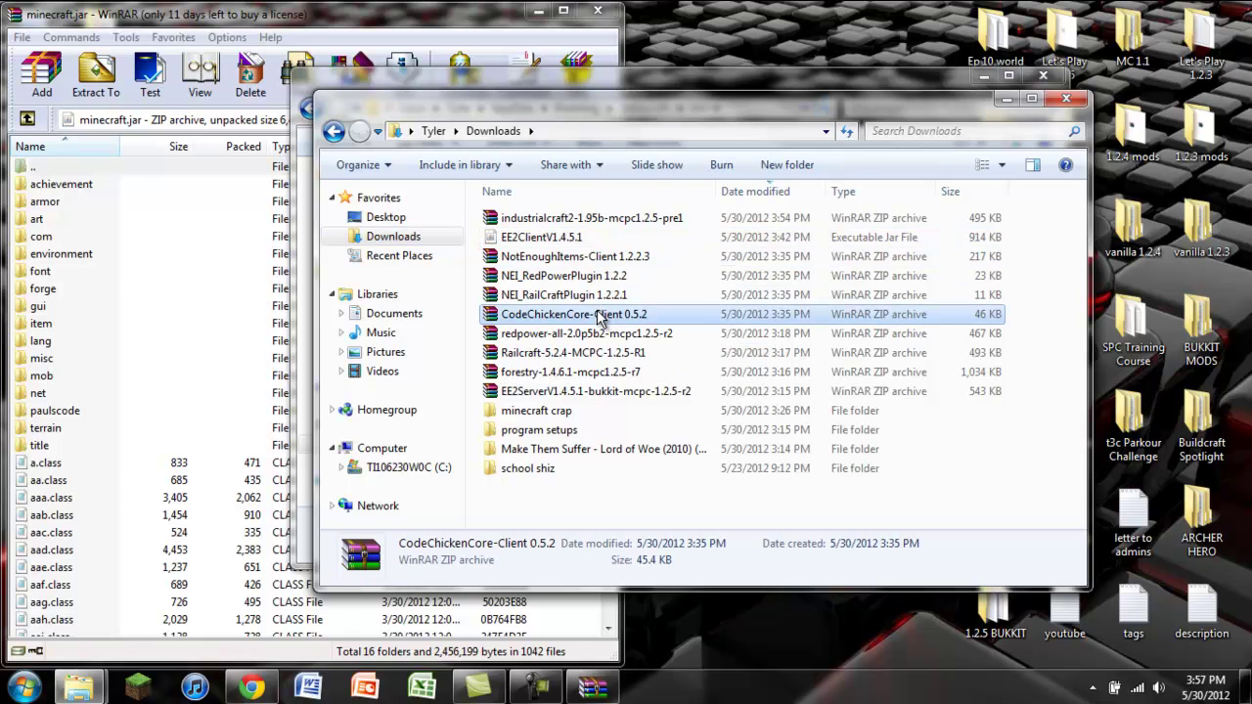
double_click(598, 315)
- Add all contents of the CodeChickenCore-Client 0.5.2 archive to minecraft.jar and close the CodeChickenCore archive
left_click_drag(651, 17, 852, 97)
key("ctrl+a")
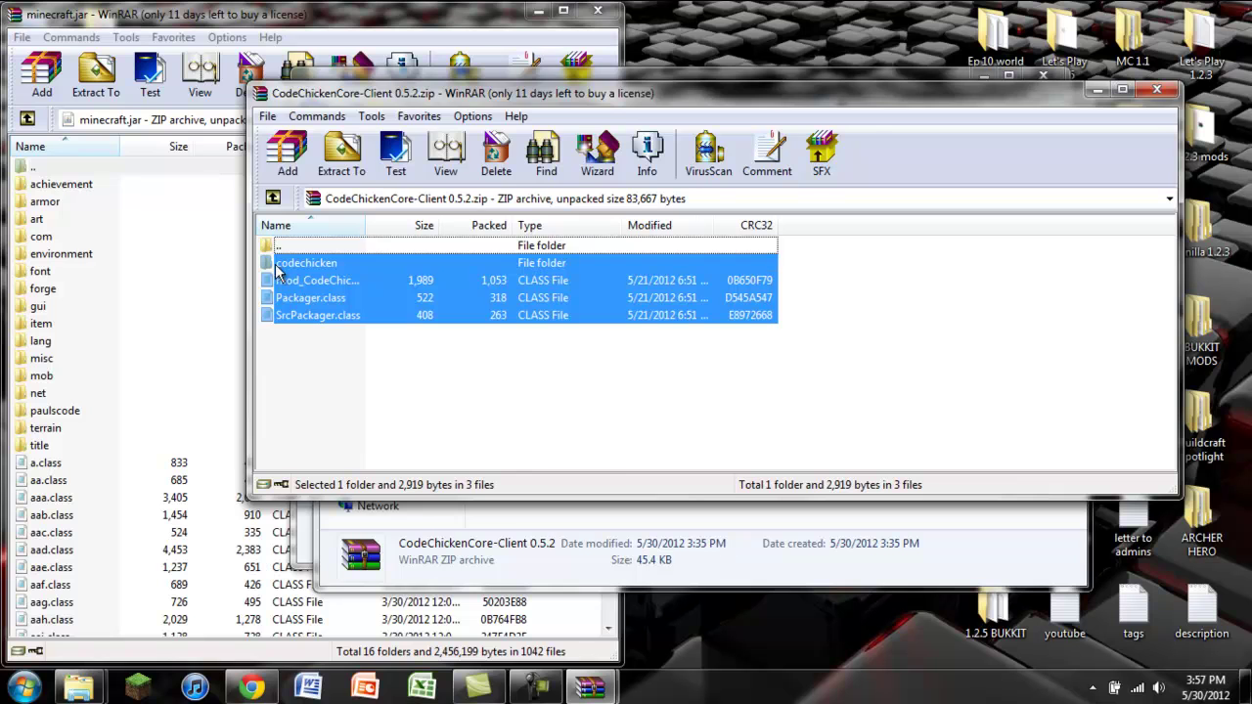
left_click_drag(277, 273, 128, 280)
left_click(326, 499)
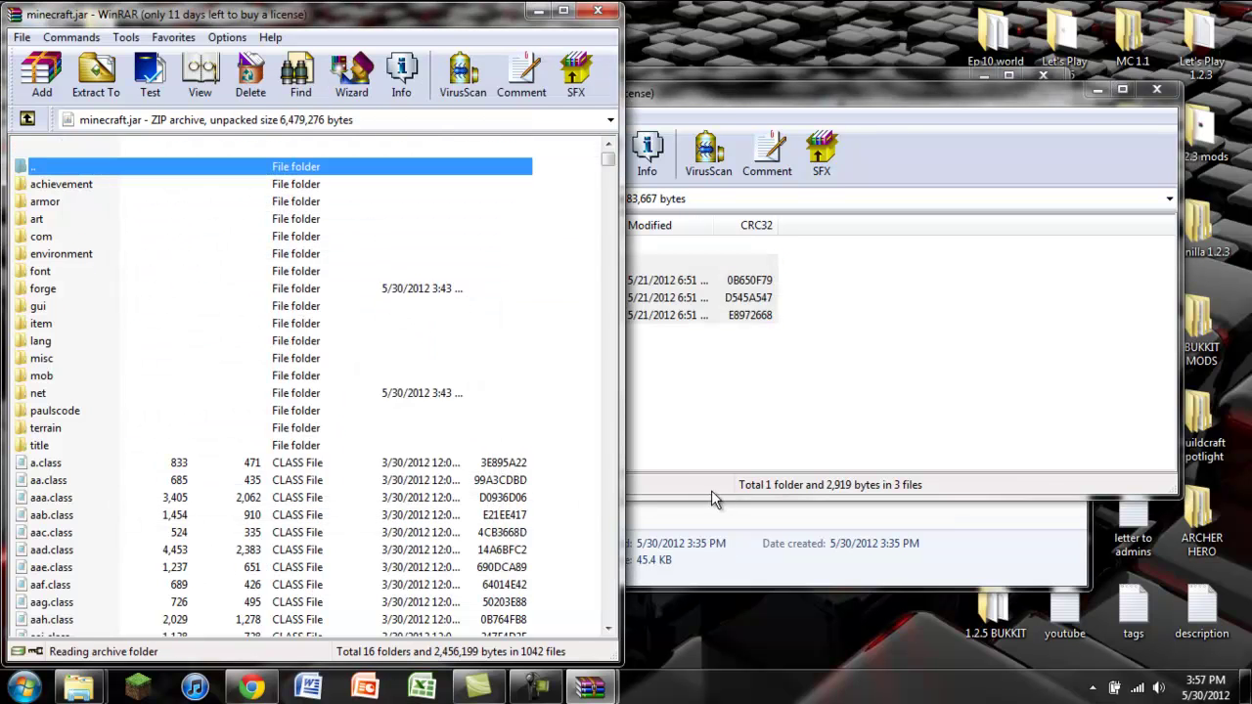
left_click(800, 389)
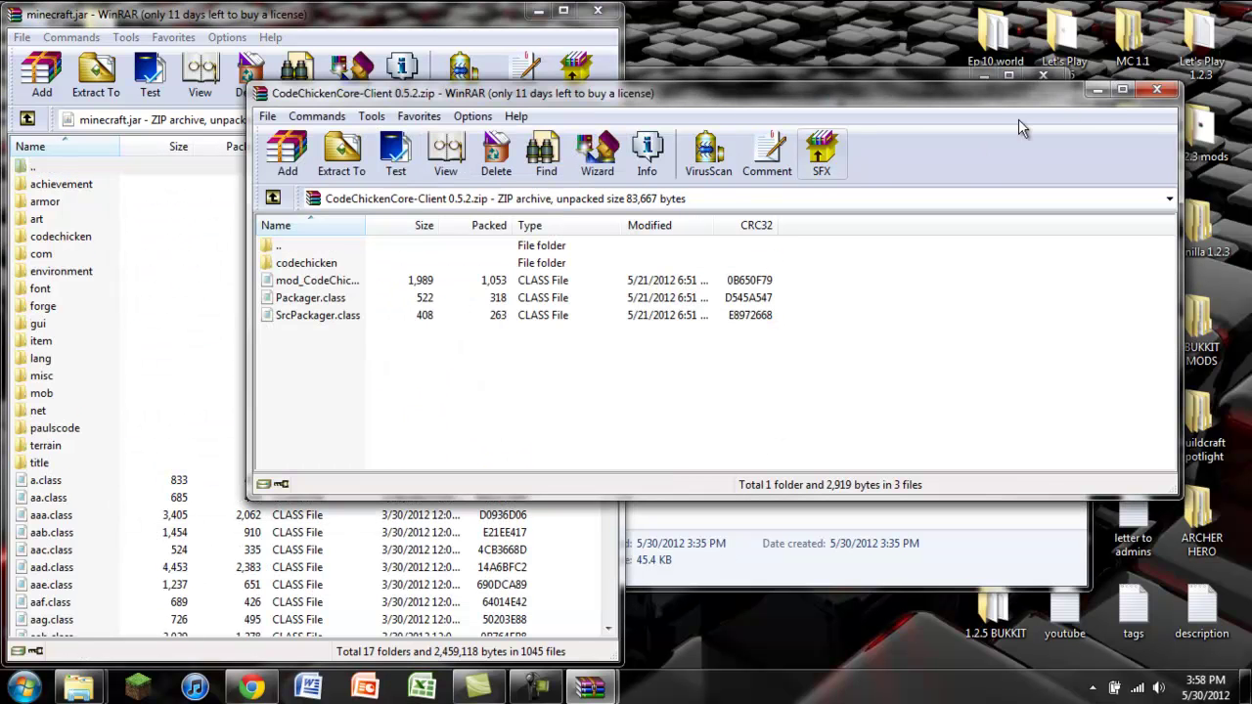
left_click(1157, 90)
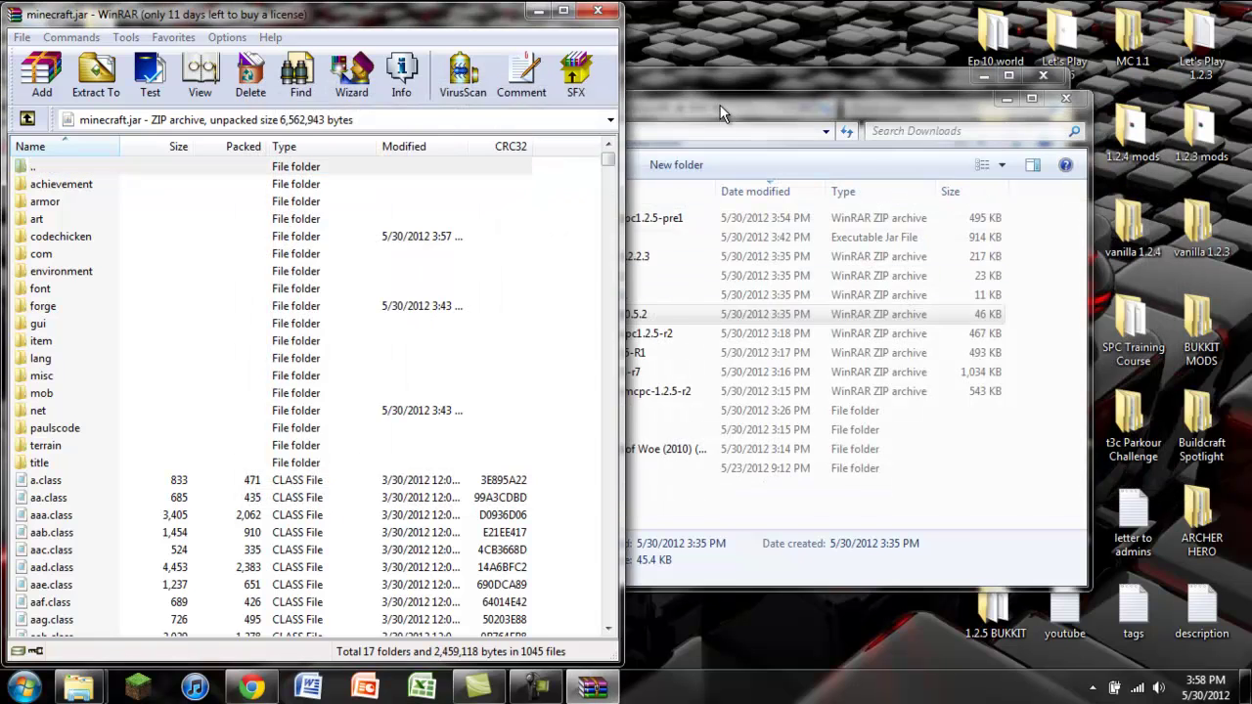
- Add all contents of NotEnoughItems-Client 1.2.2.3 from Downloads to minecraft.jar and close both archives
left_click(719, 104)
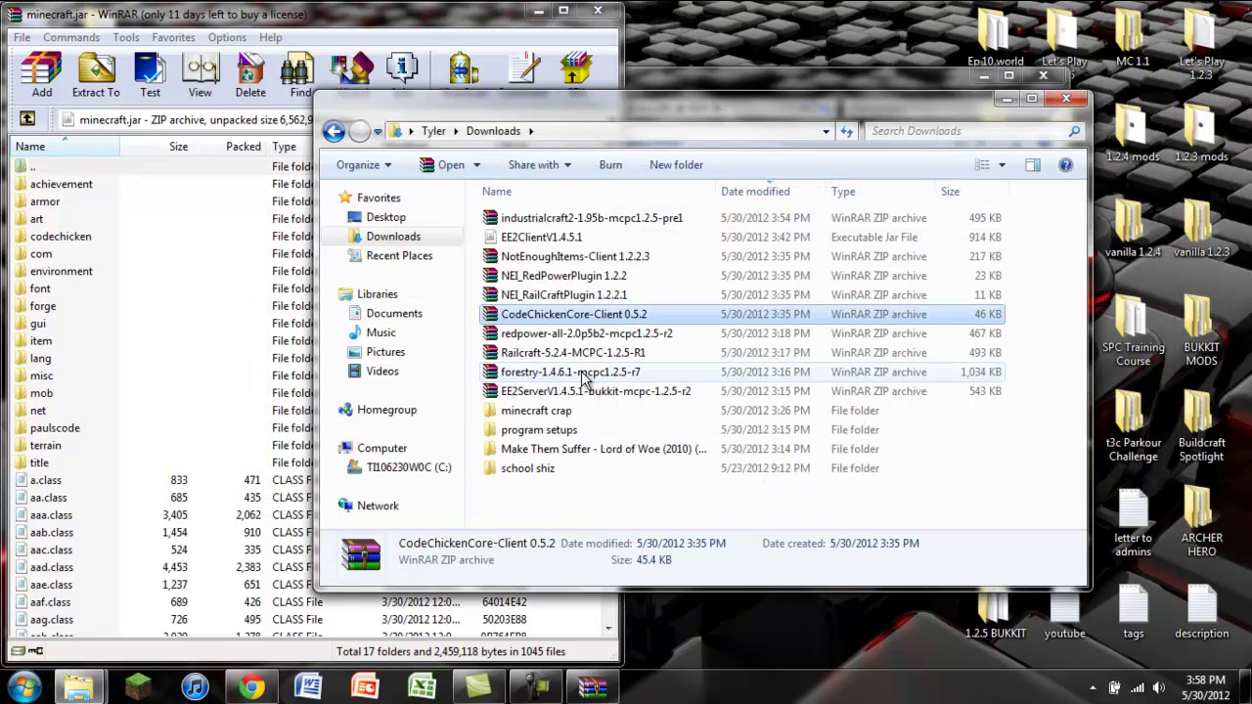
double_click(538, 256)
left_click_drag(455, 367, 391, 249)
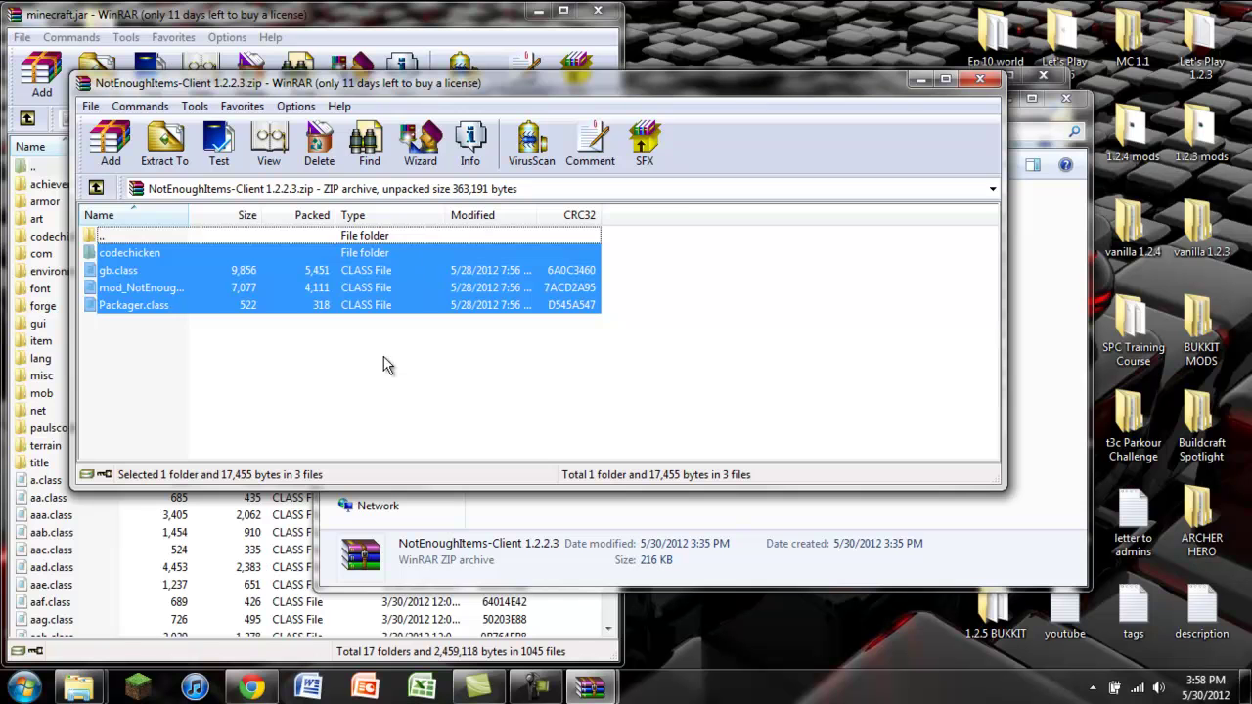
left_click_drag(98, 260, 79, 419)
left_click_drag(71, 471, 79, 456)
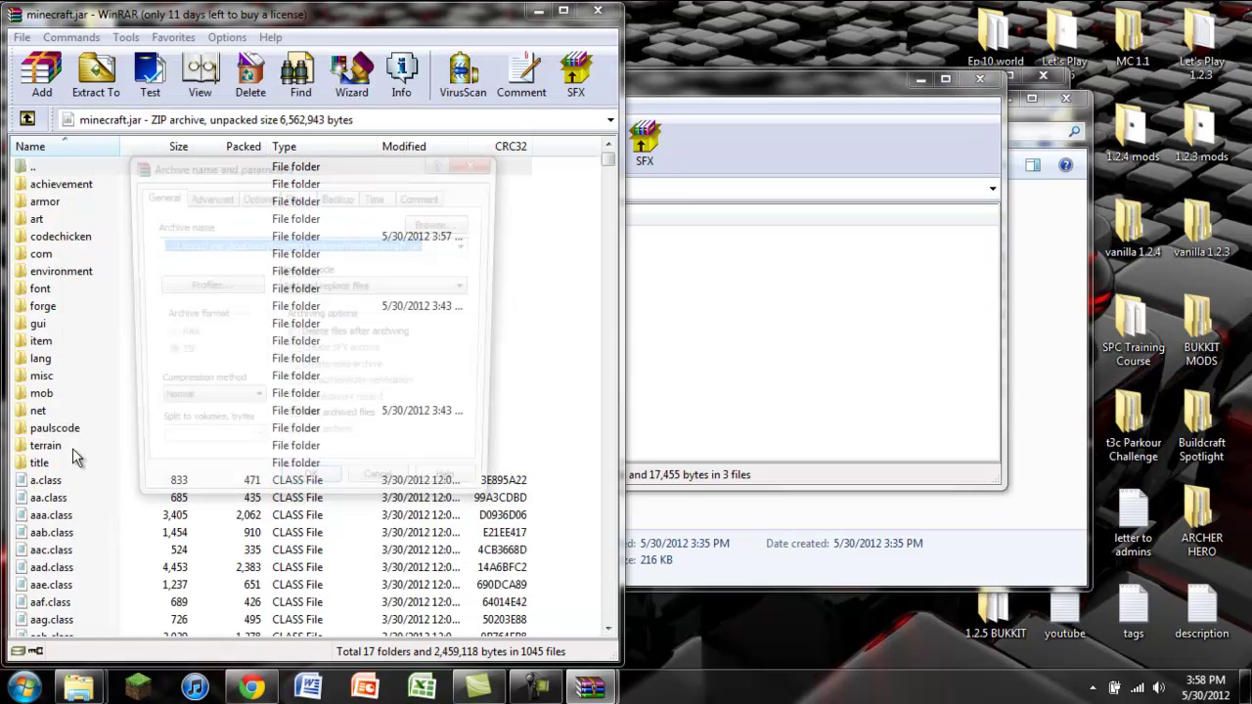
left_click(330, 492)
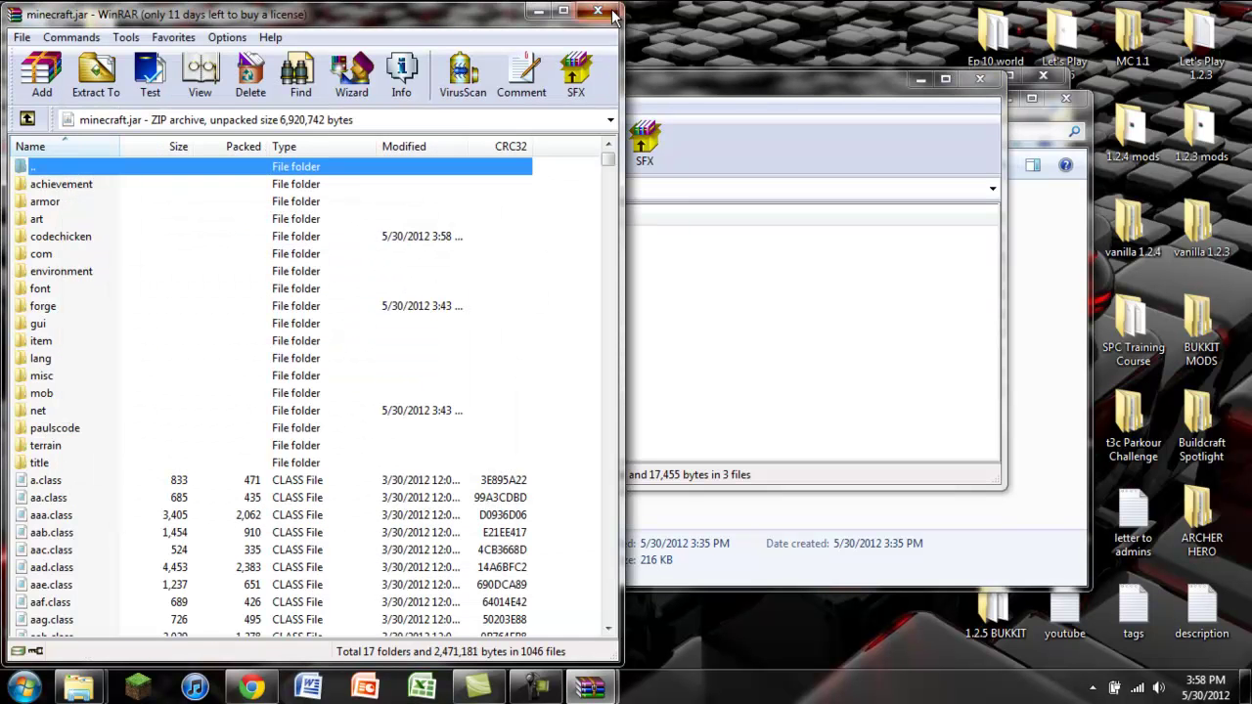
left_click(597, 11)
left_click_drag(838, 78, 780, 98)
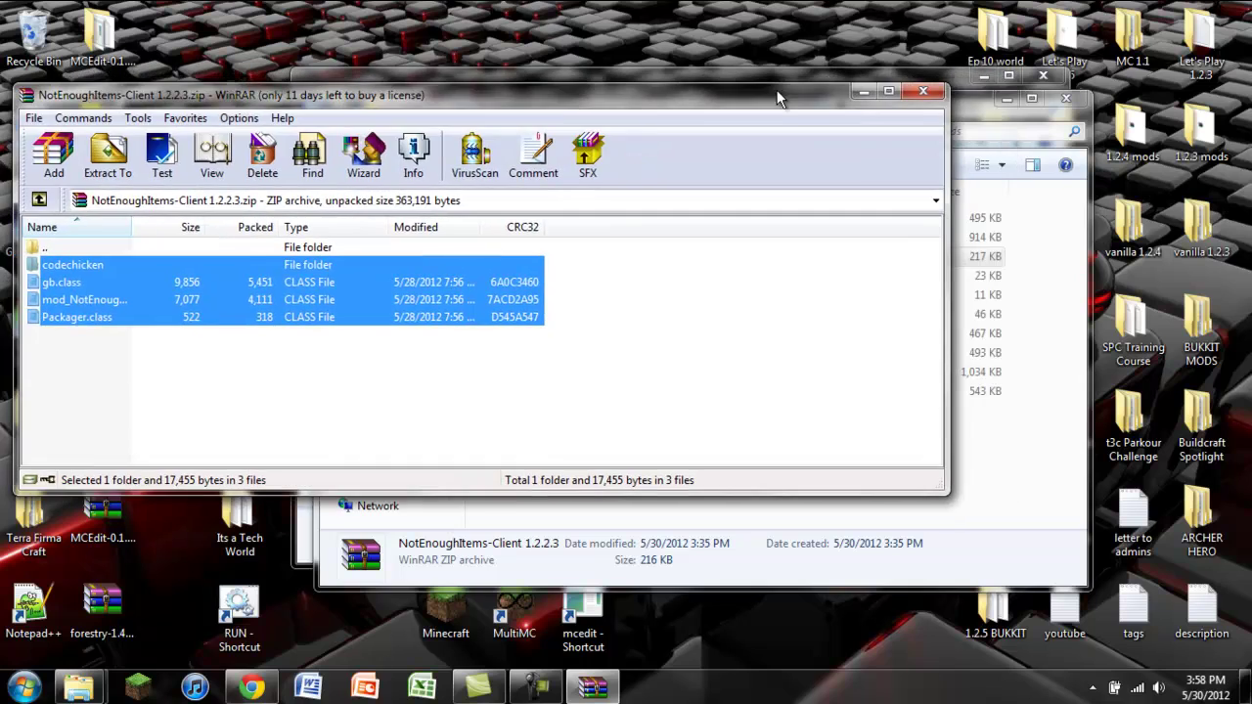
left_click(923, 91)
- Copy NEI_RedPowerPlugin 1.2.2 and NEI_RailCraftPlugin 1.2.2.1 from Downloads into the mods folder of .minecraft and close both folder windows
left_click_drag(878, 118, 984, 329)
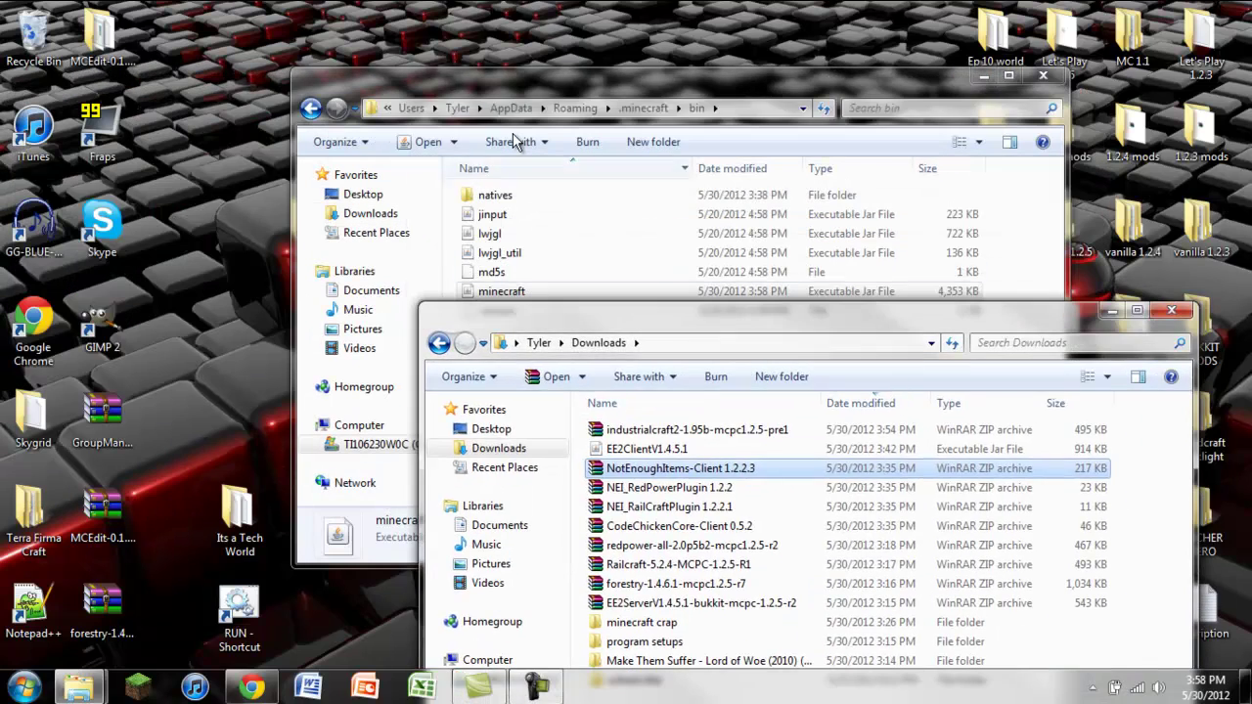
left_click_drag(606, 84, 397, 19)
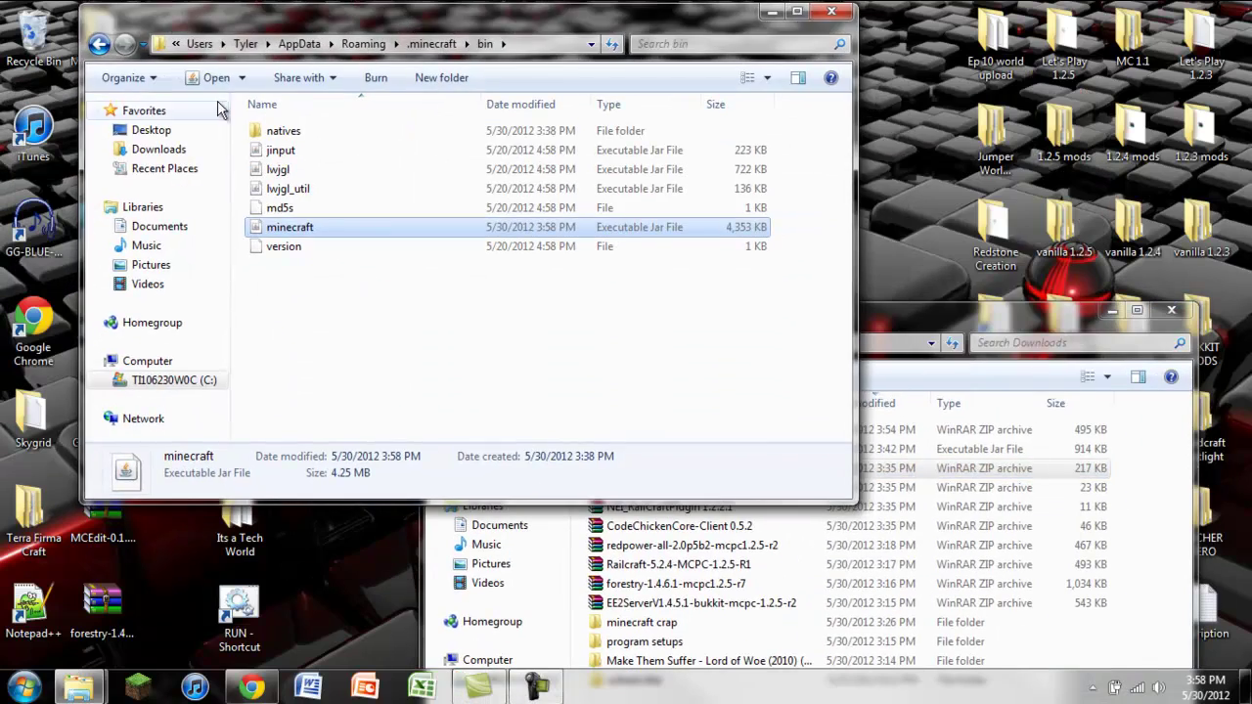
left_click(124, 44)
left_click(1028, 326)
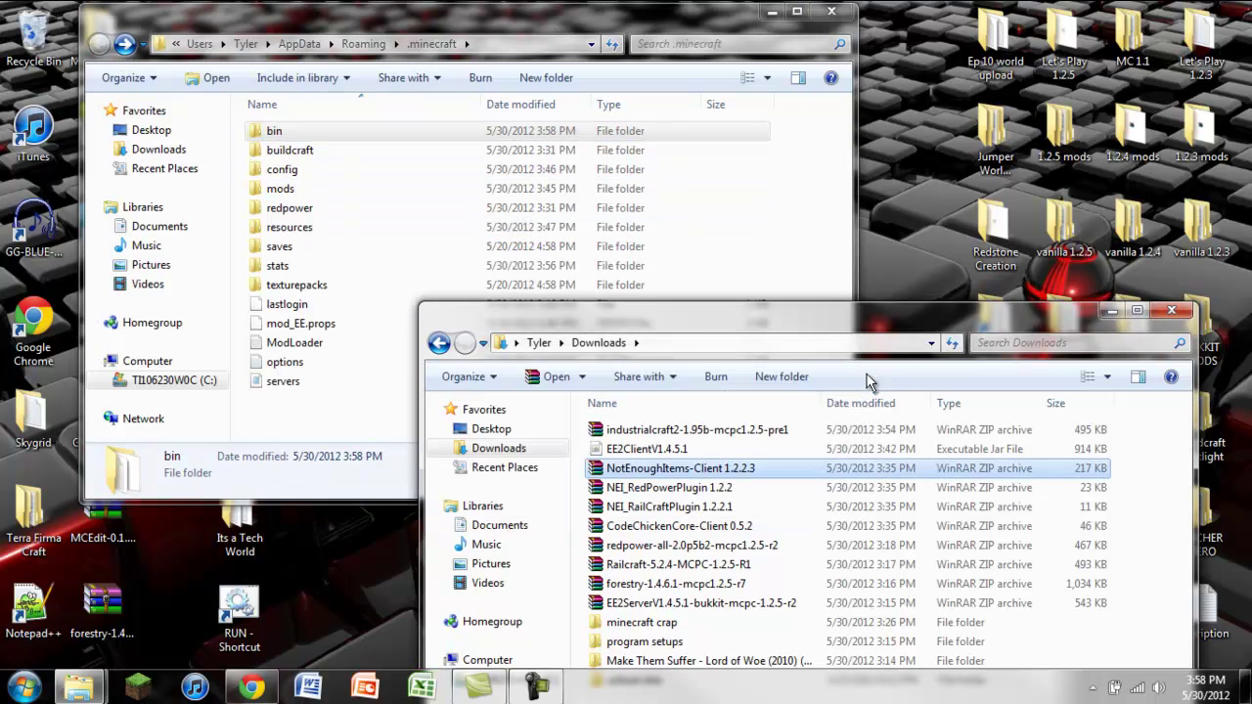
left_click(669, 491)
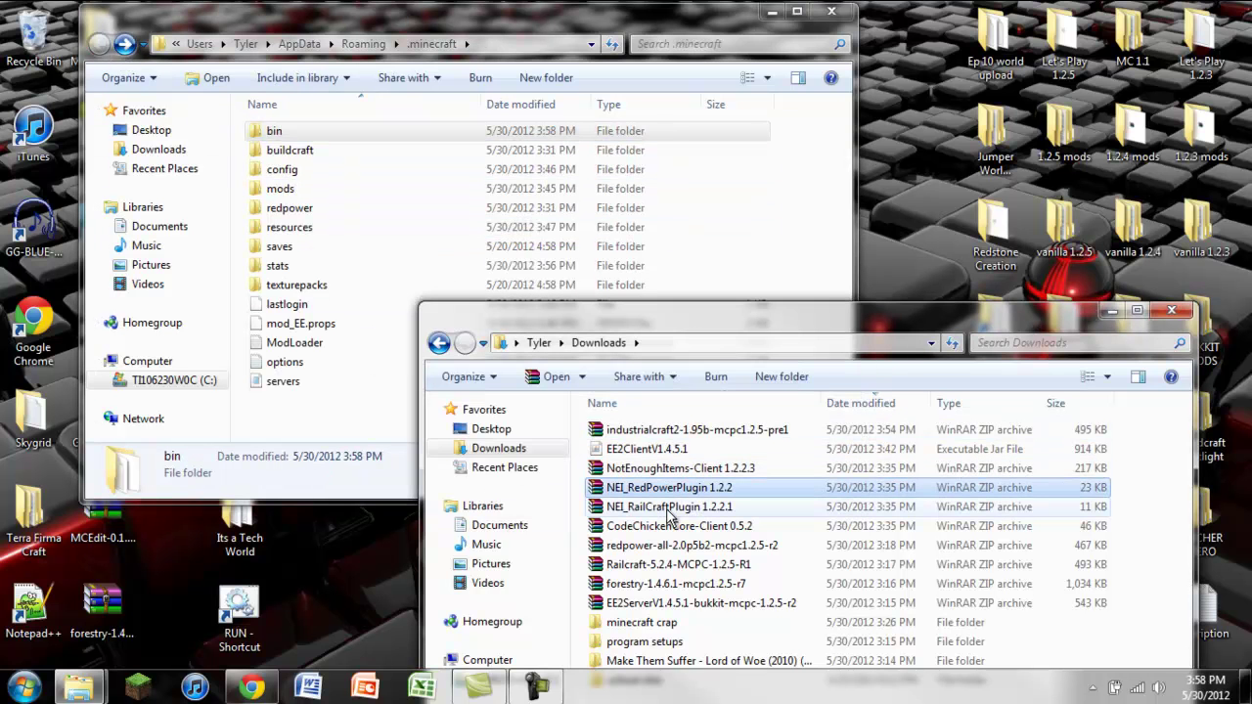
left_click(669, 508, "ctrl")
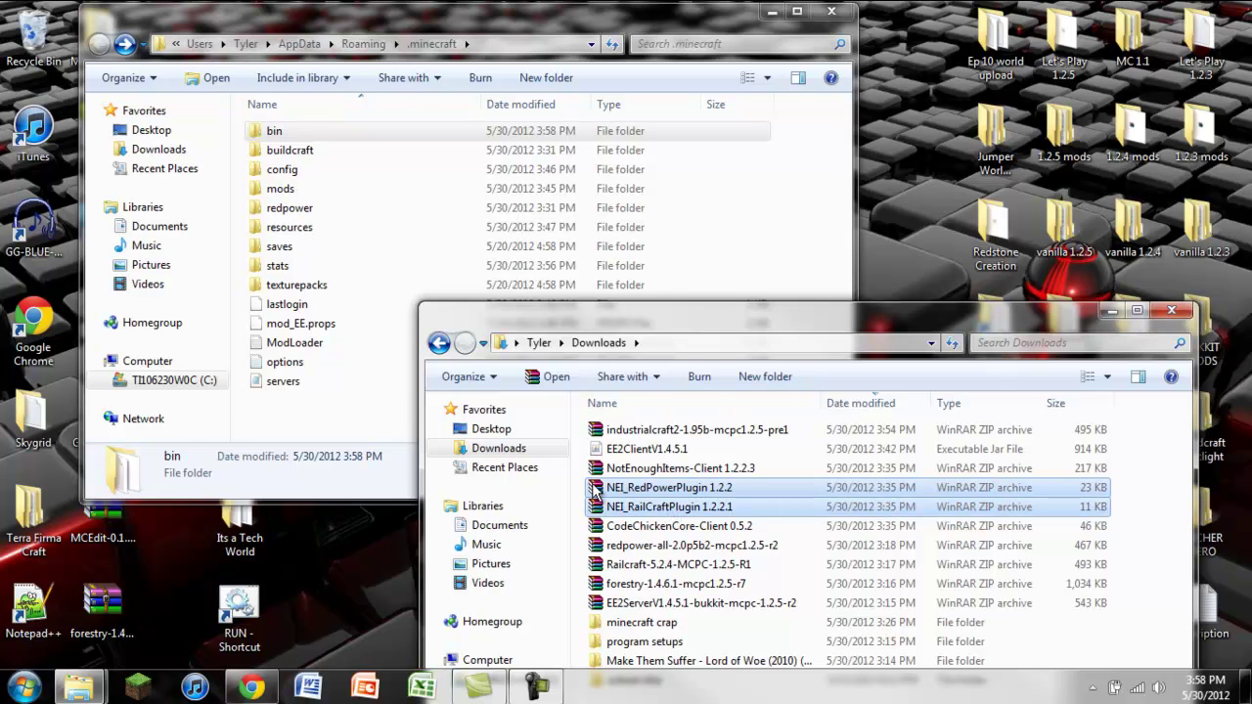
left_click_drag(668, 508, 281, 191)
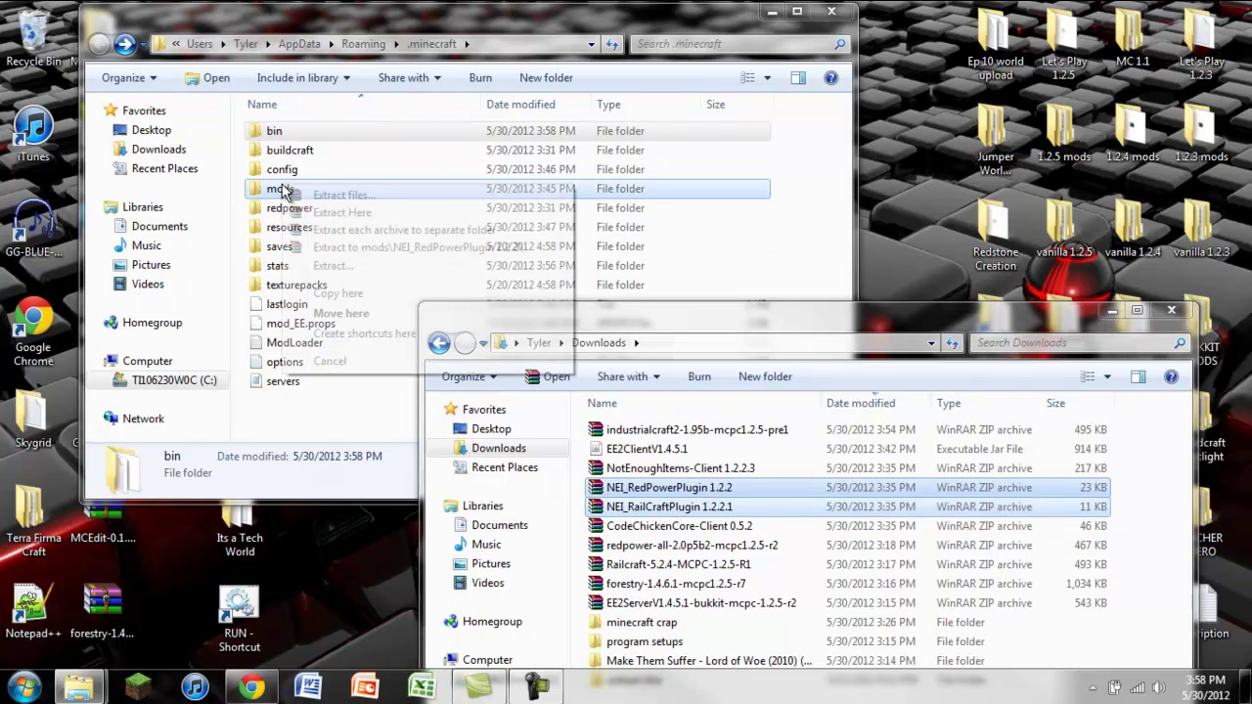
left_click(420, 293)
left_click(1159, 311)
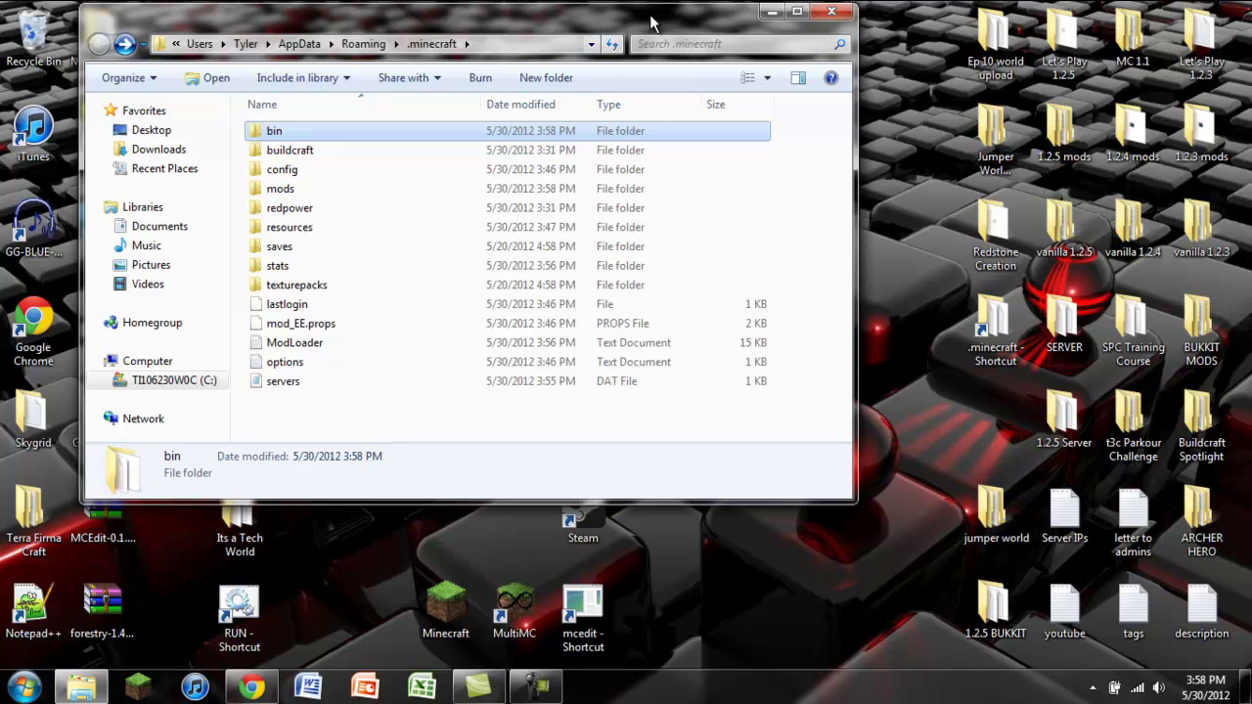
left_click(825, 29)
left_click(830, 14)
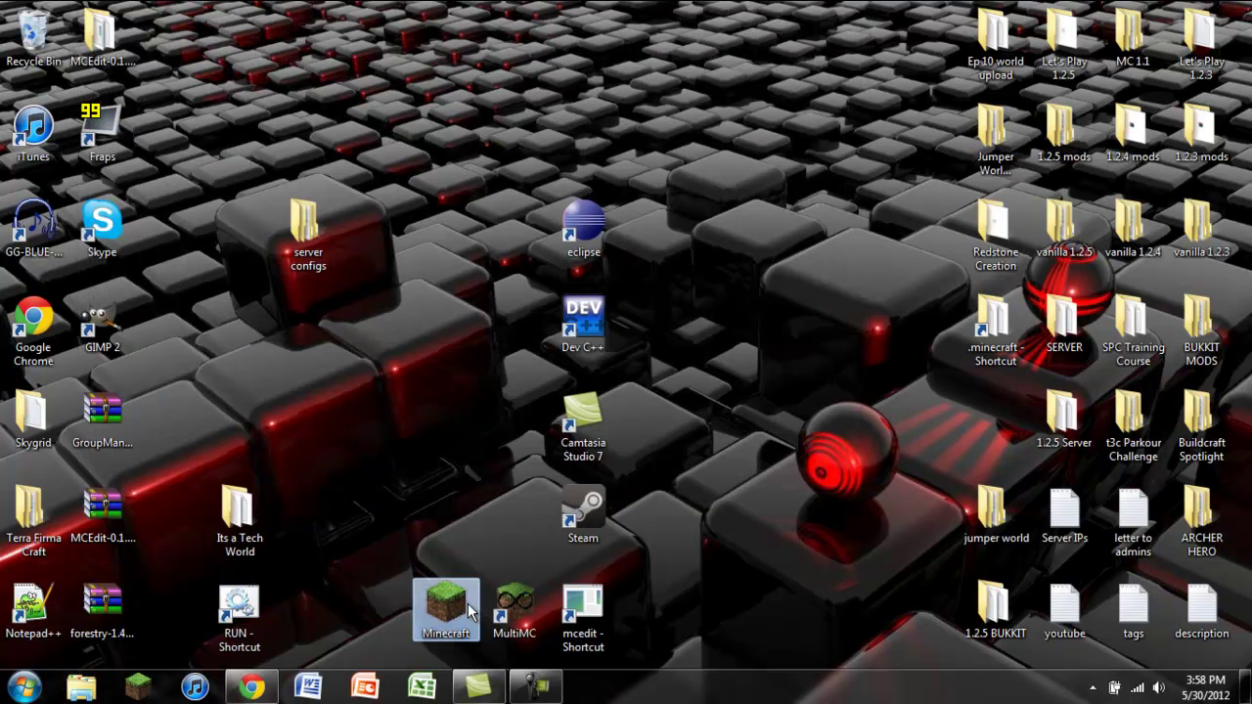
- Launch Minecraft with the remembered login and resume play in the single-player world
left_click(471, 611)
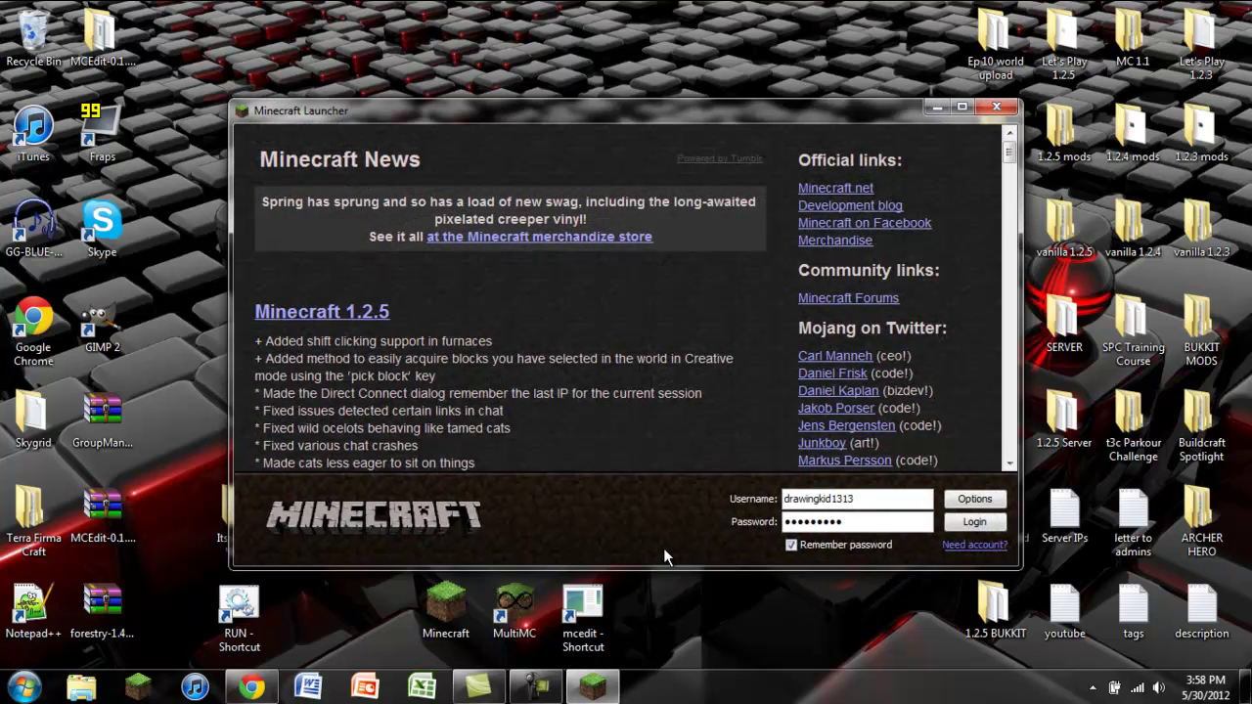
left_click(964, 521)
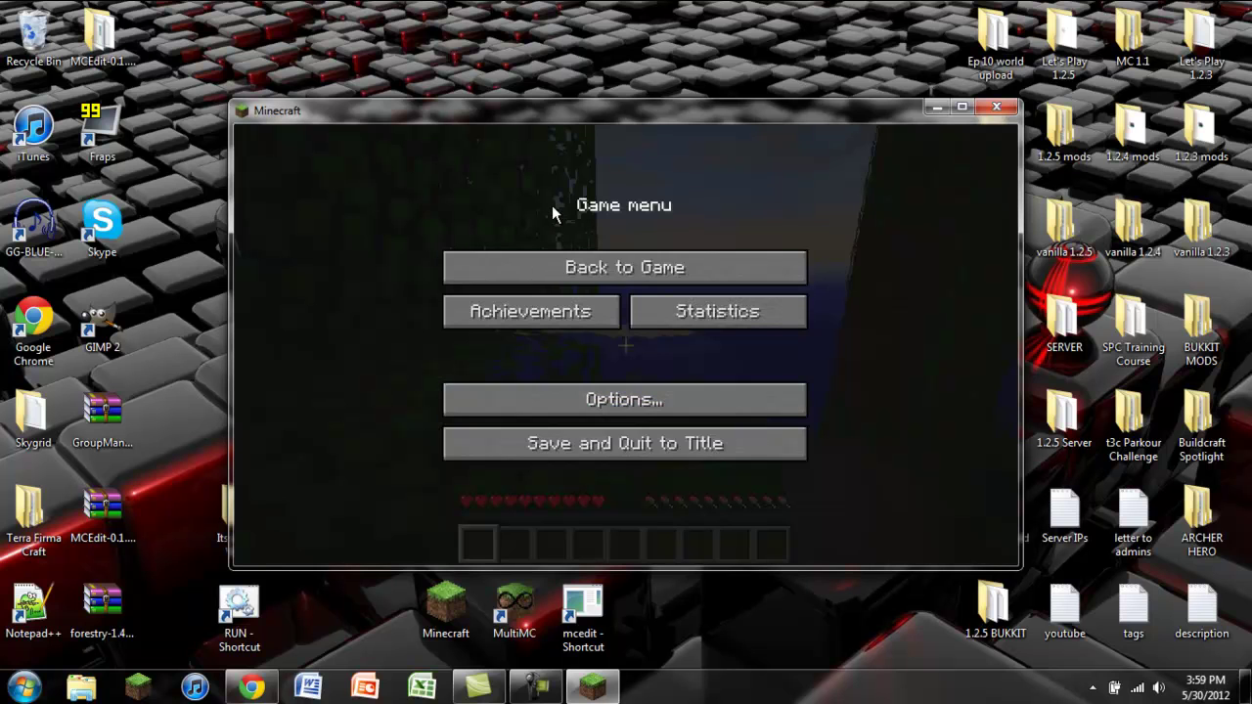
key("Escape")
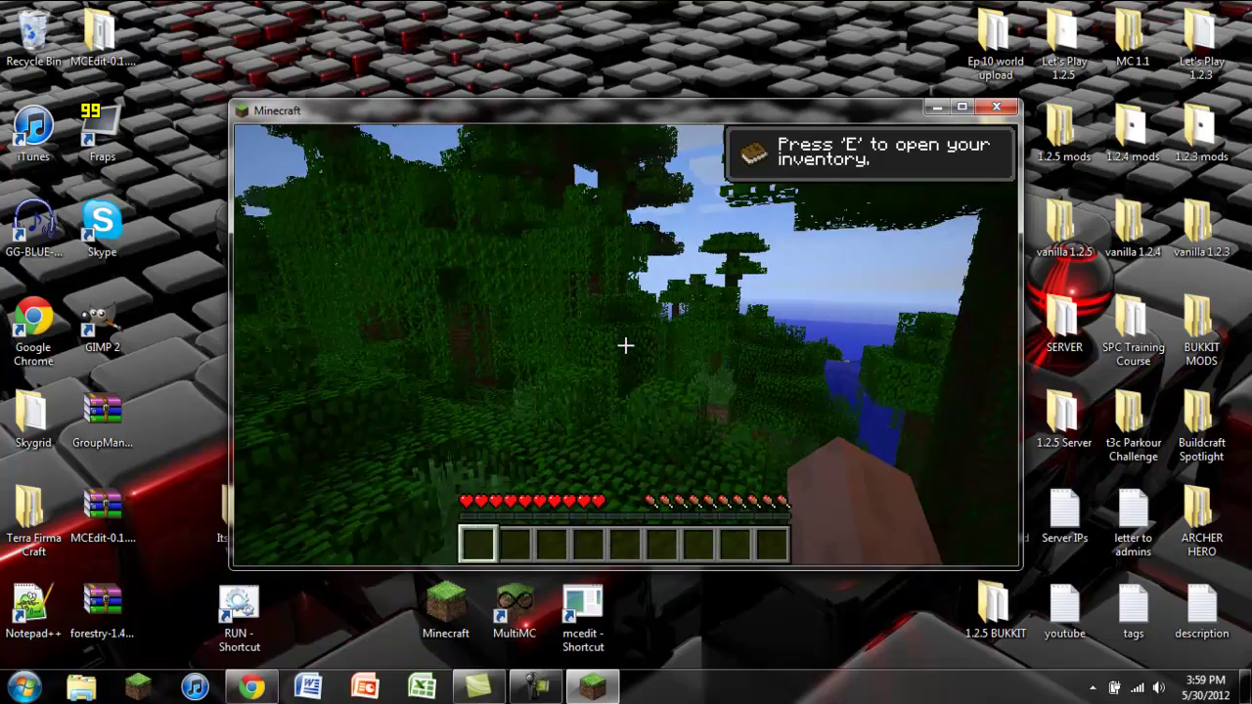
- Open the inventory in a maximized game window and examine the pages of the Not Enough Items item list
key("e")
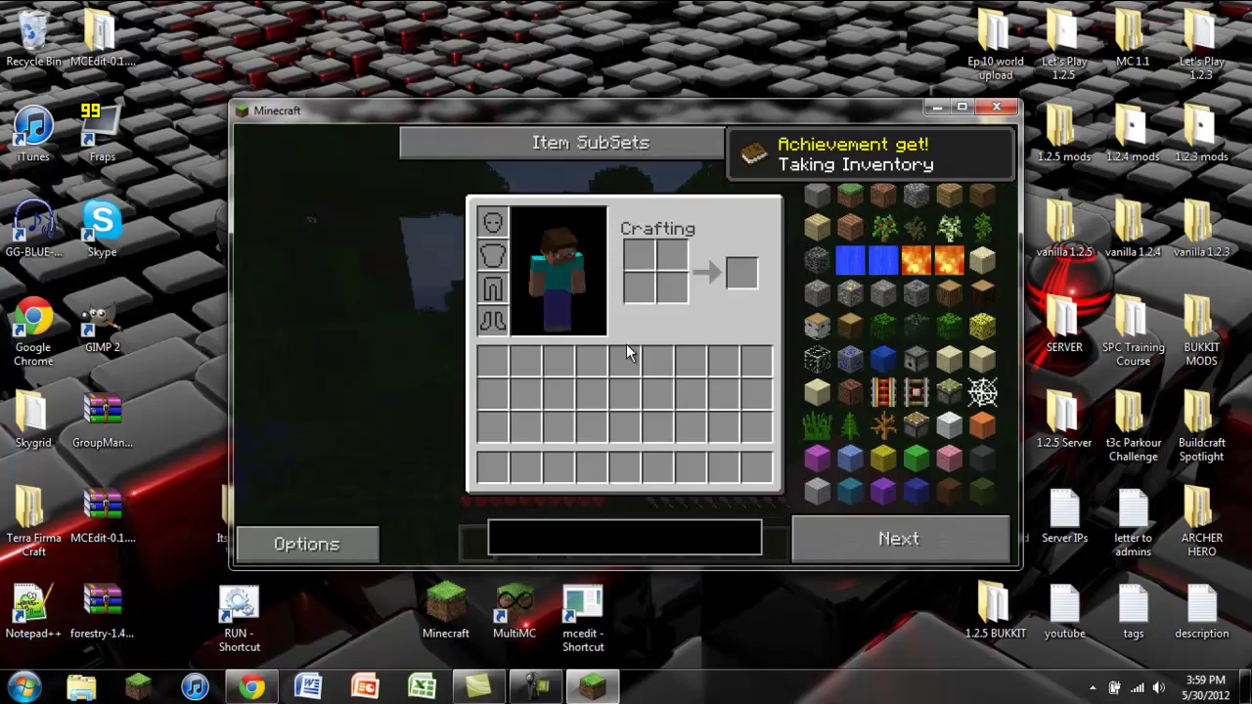
double_click(657, 111)
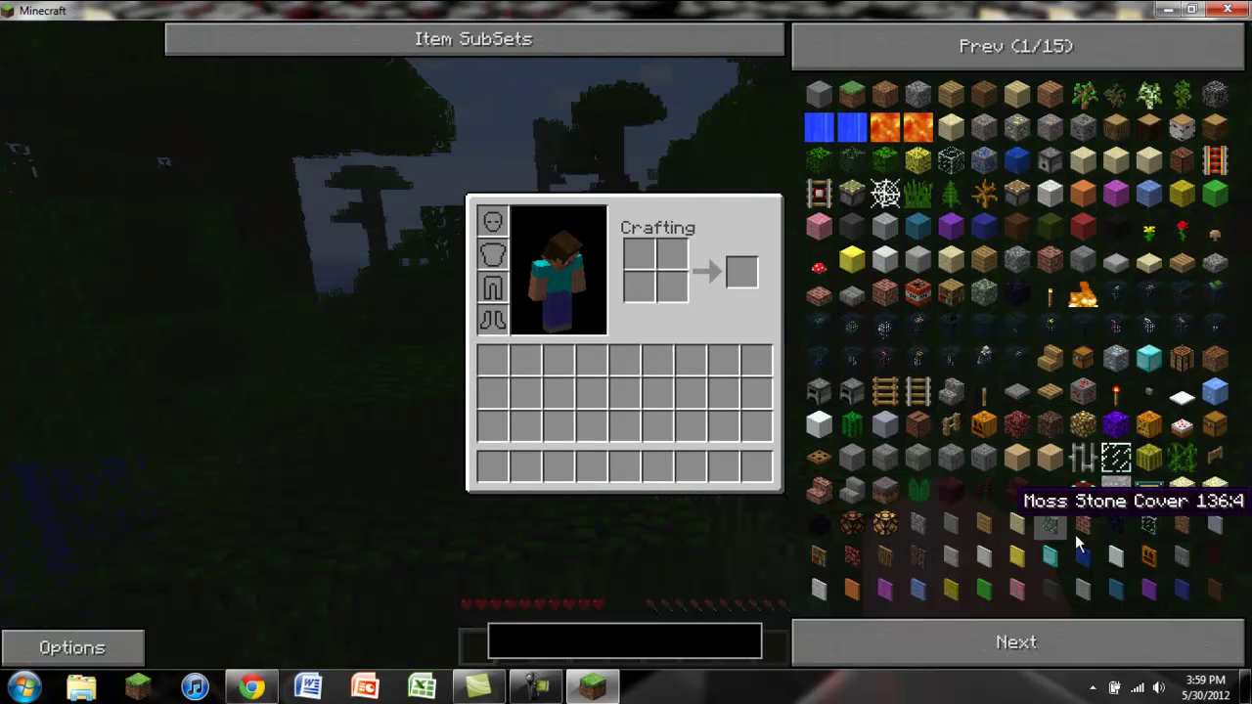
left_click(1032, 636)
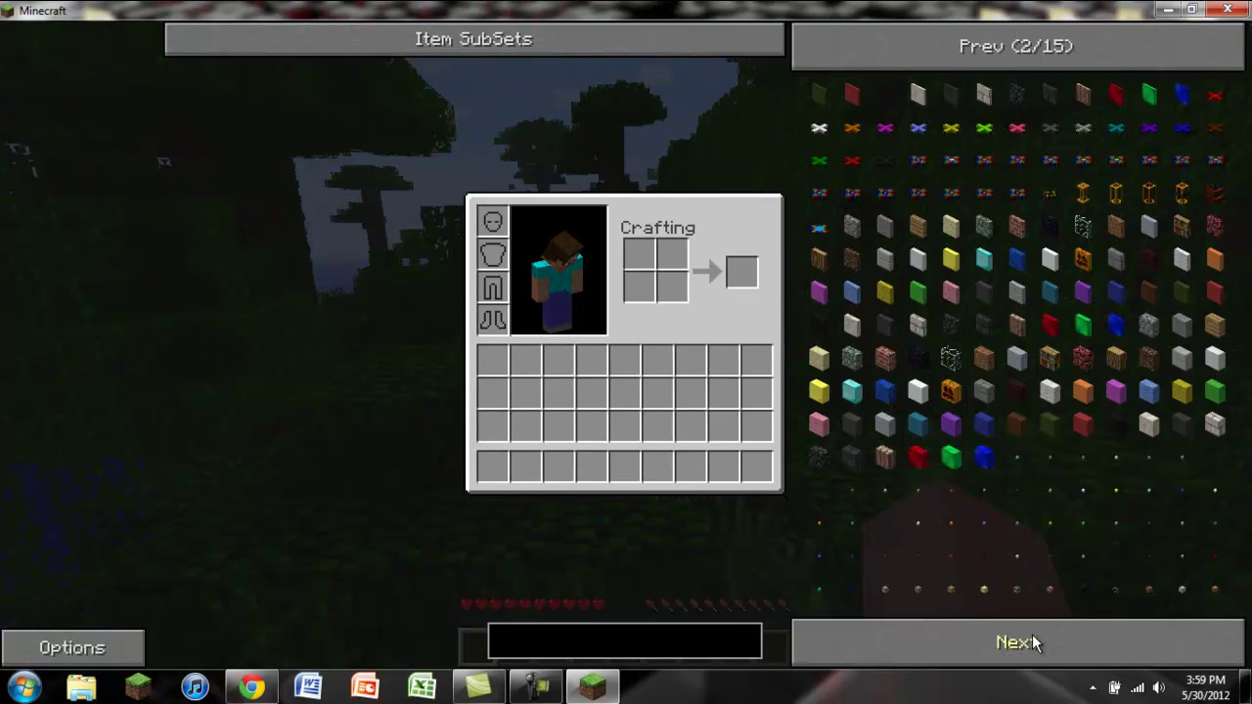
left_click(1032, 637)
left_click(1032, 636)
left_click(1032, 635)
left_click(1032, 636)
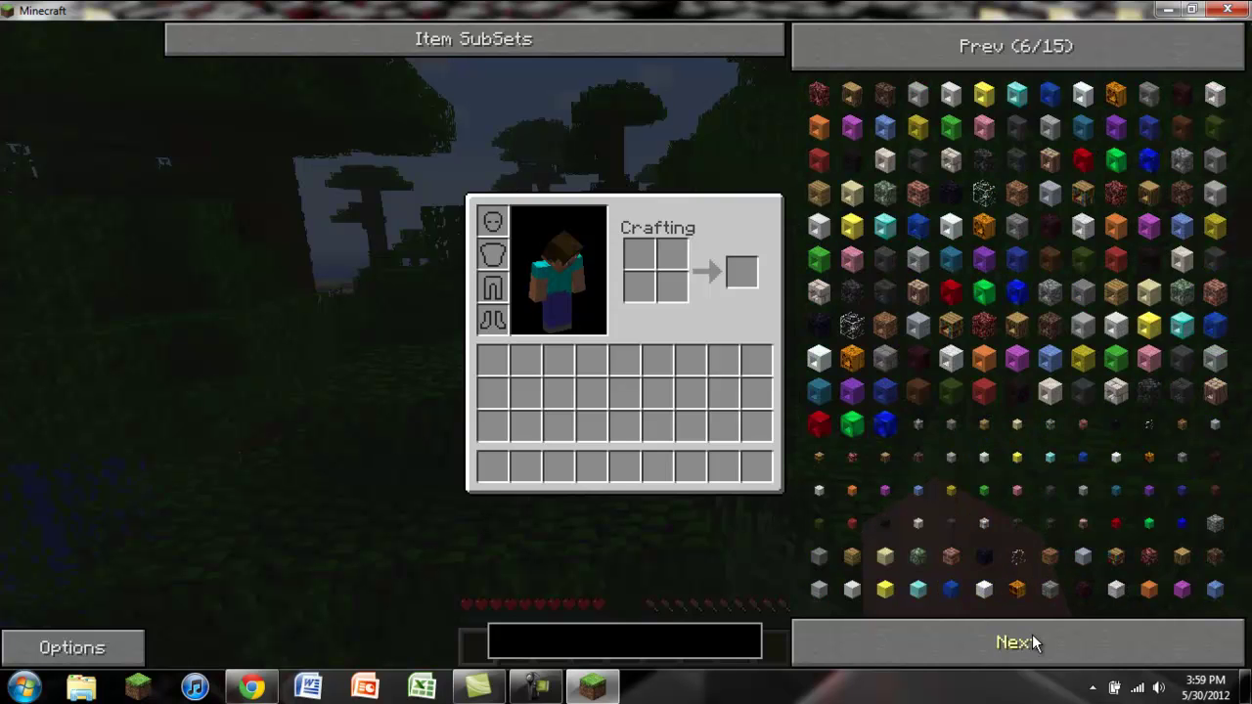
left_click(1032, 636)
left_click(1032, 636)
left_click(1032, 636)
left_click(1032, 636)
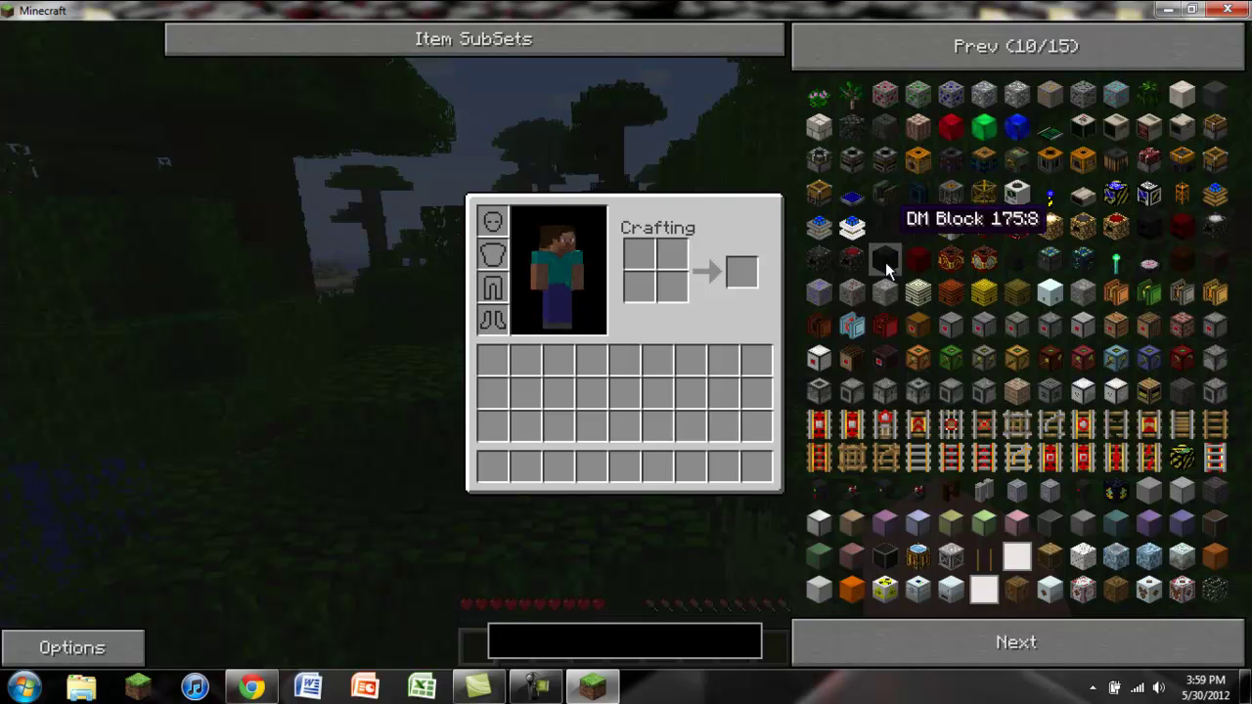
scroll(1063, 417, "down", 4)
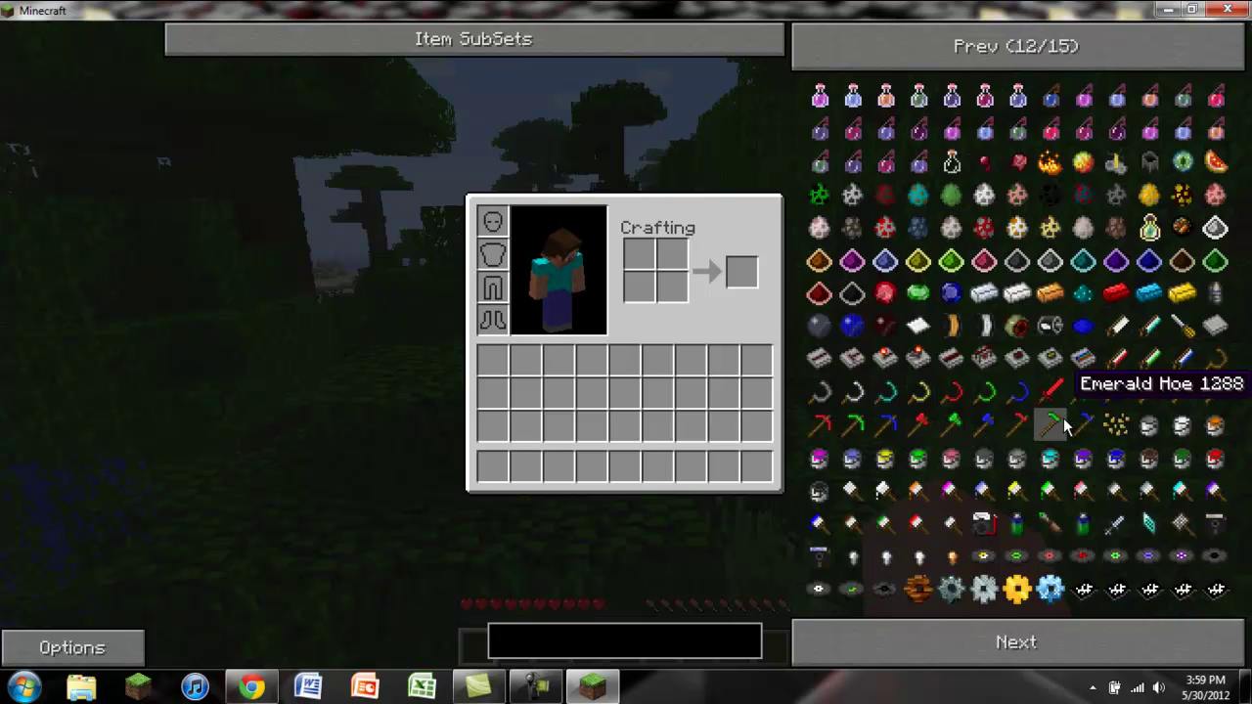
scroll(1063, 418, "down", 8)
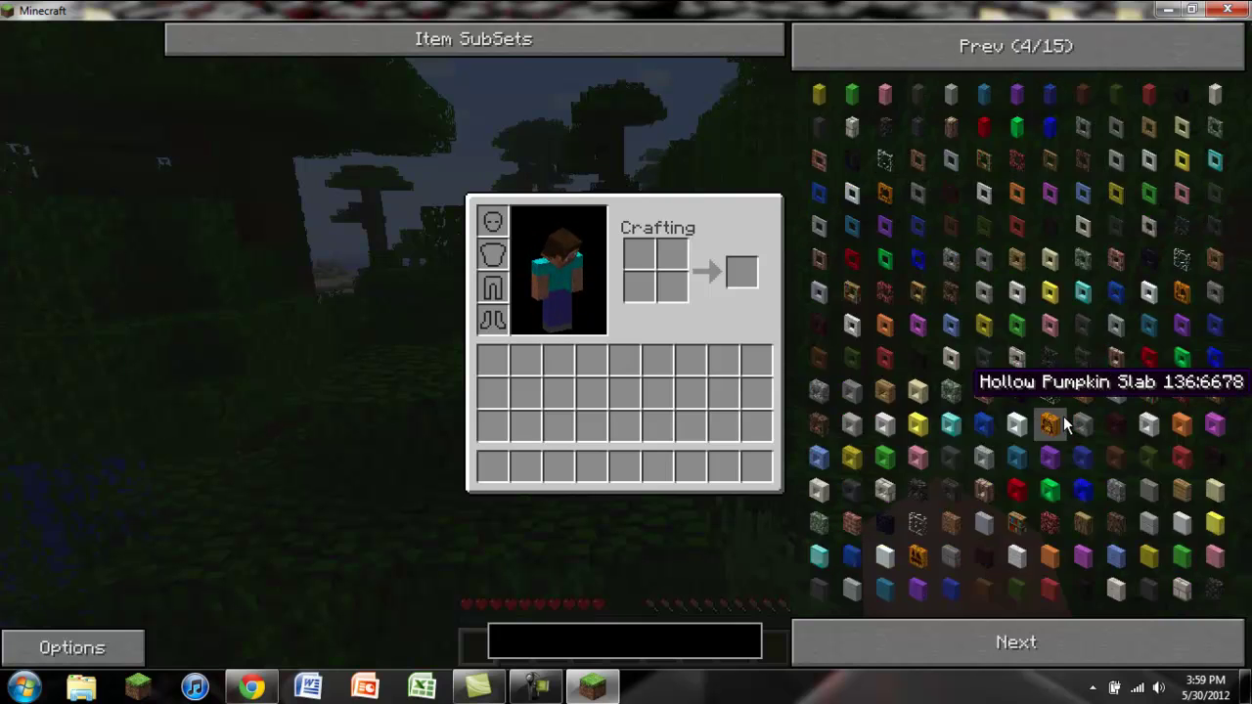
scroll(1063, 420, "down", 7)
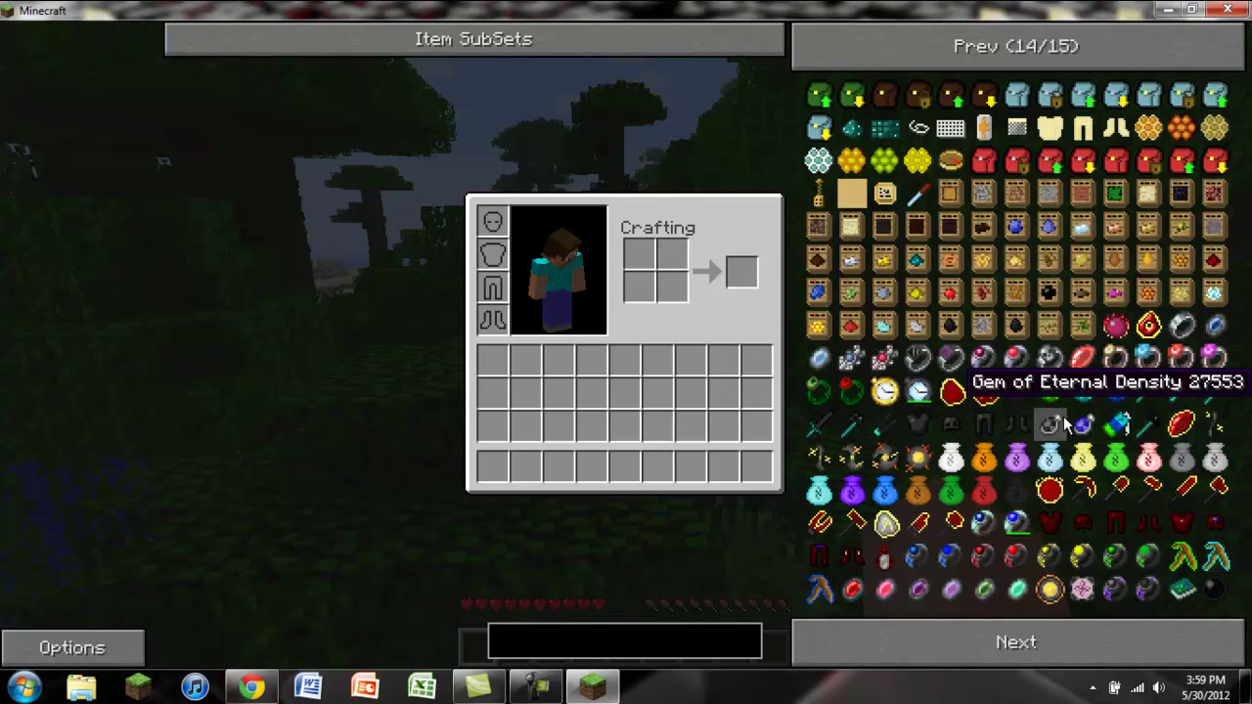
scroll(1064, 416, "down", 1)
scroll(900, 301, "up", 3)
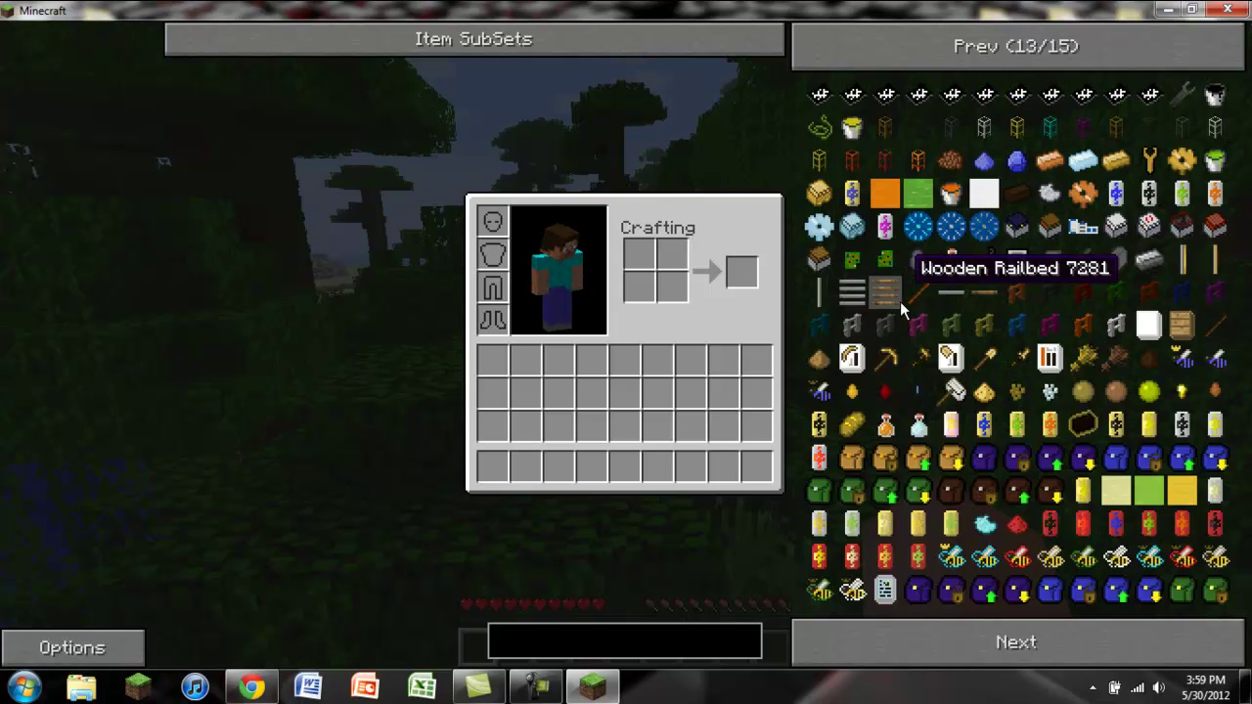
- Examine the RailCraft item subsets, including its factory, rails and carts groups
mouse_move(240, 41)
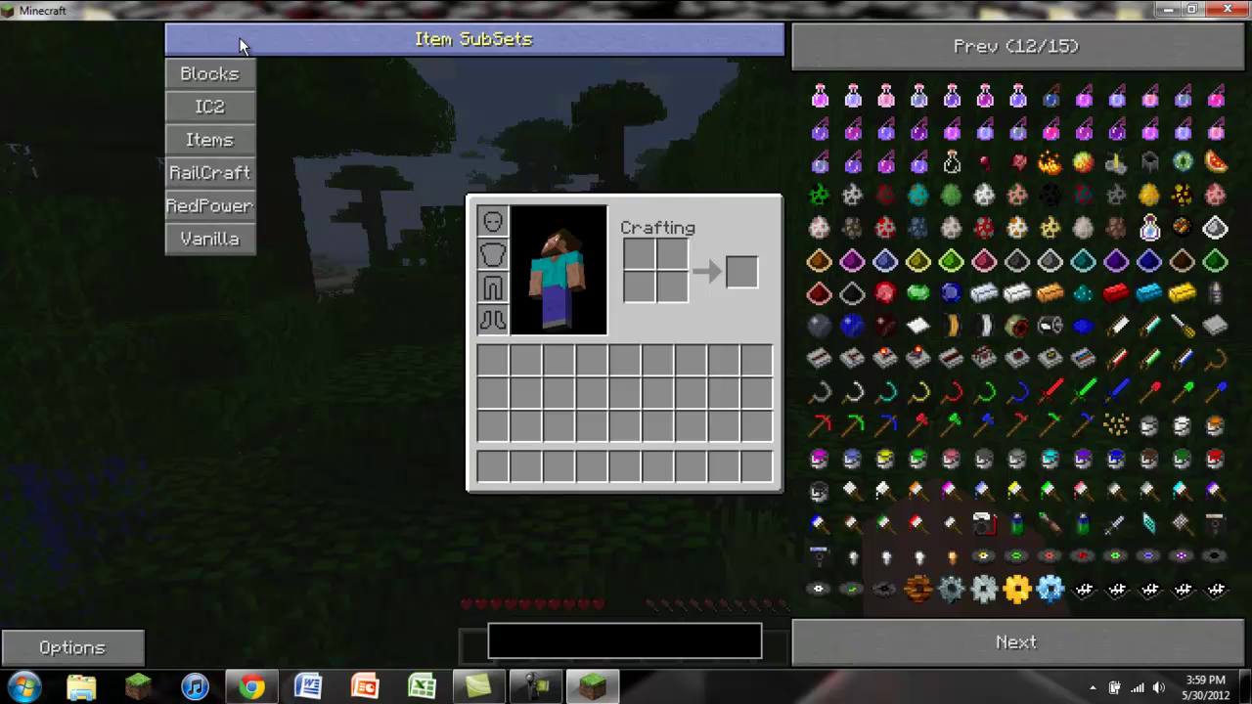
mouse_move(200, 173)
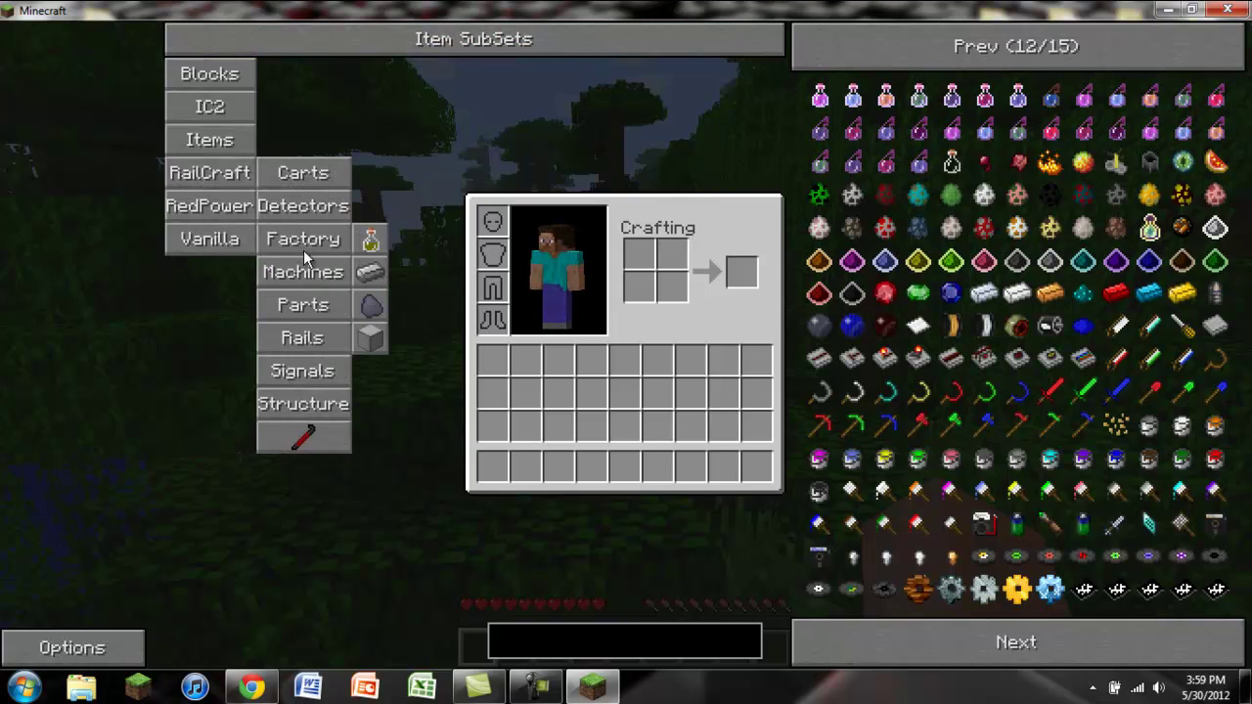
mouse_move(304, 271)
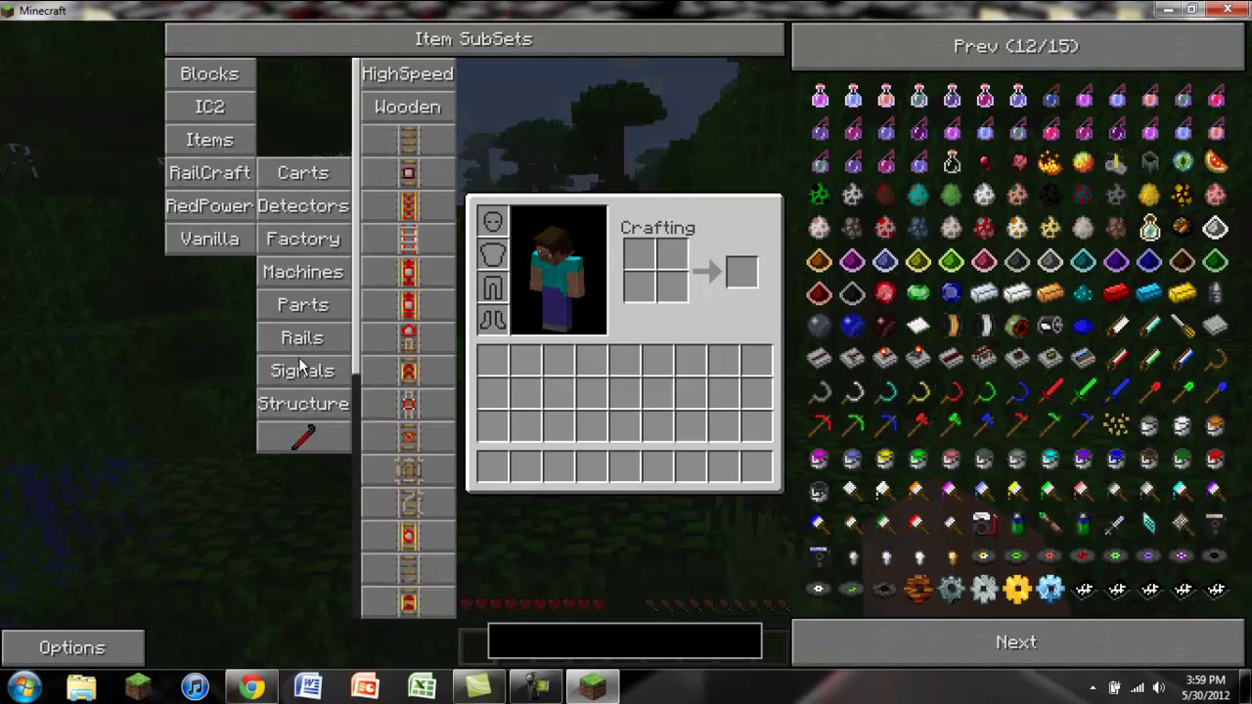
left_click(303, 437)
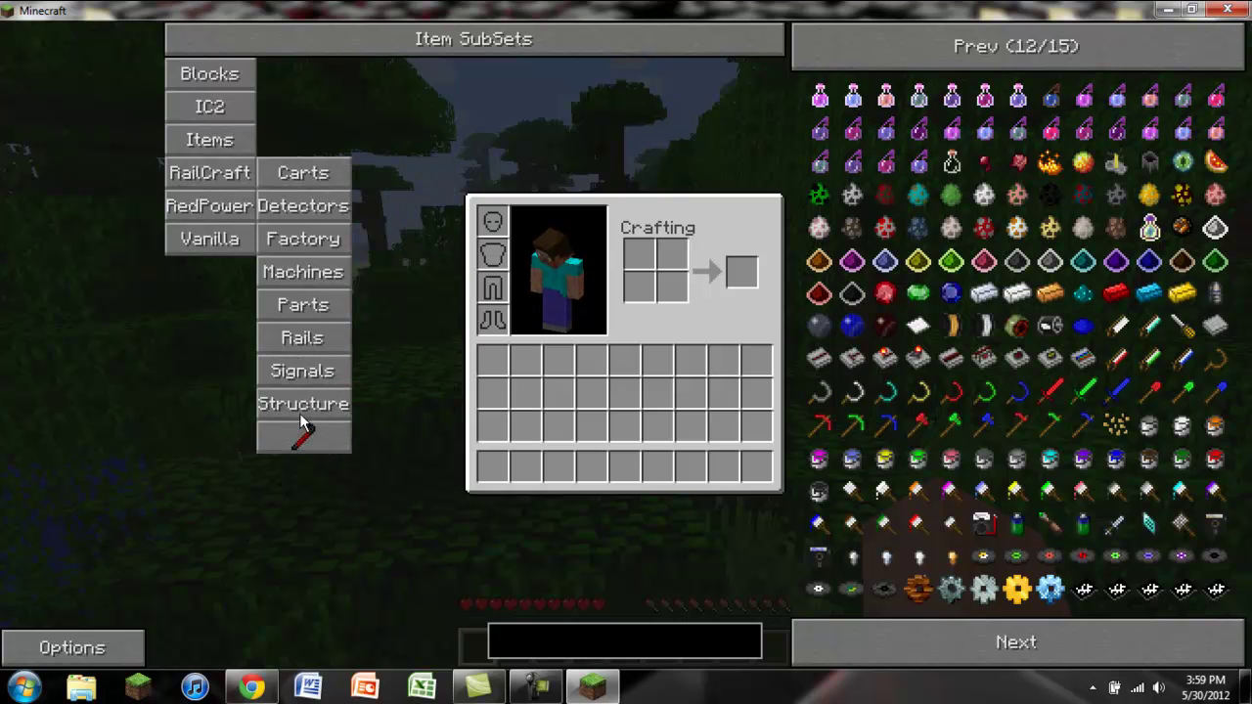
mouse_move(316, 180)
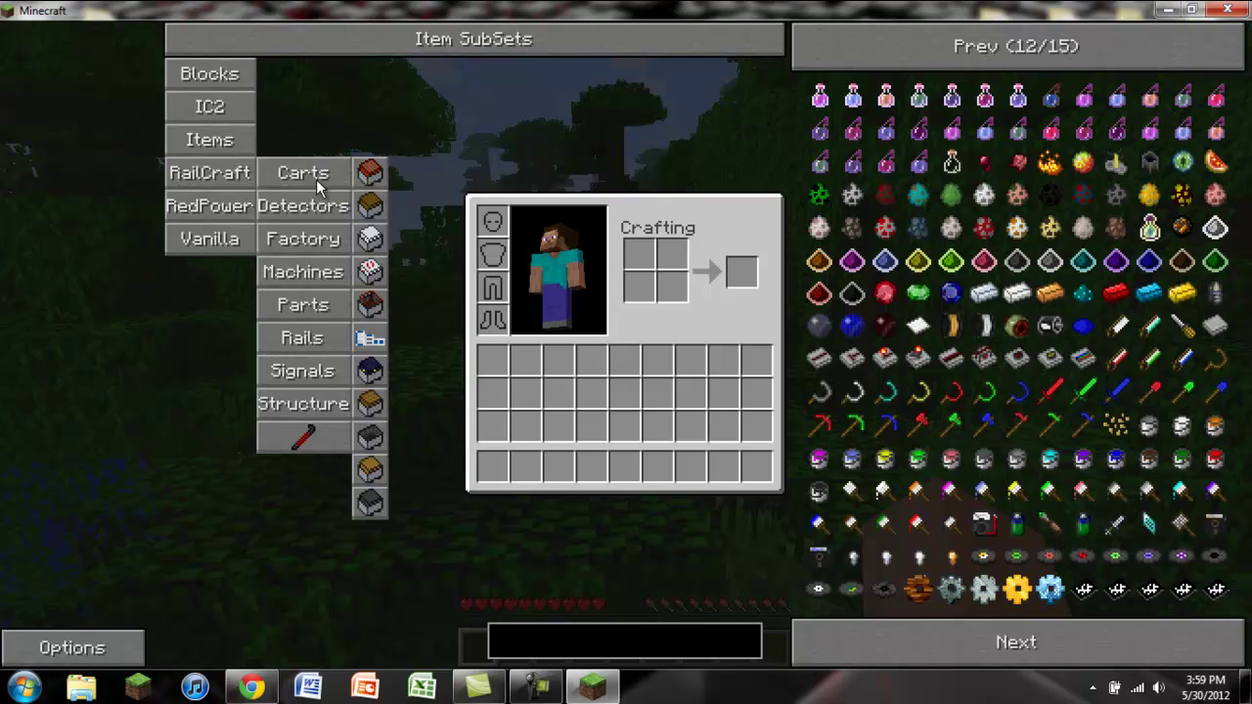
- Try hiding the RailCraft Carts subset from the item list and show it again
left_click(294, 174)
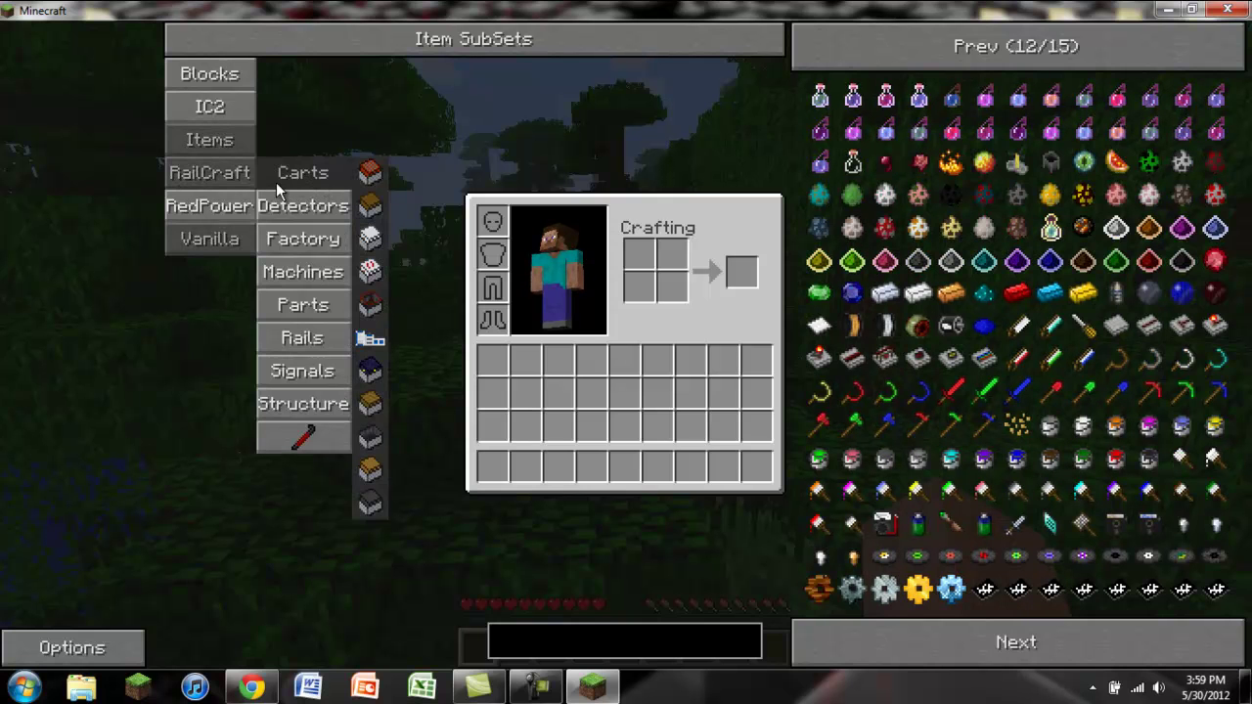
left_click(293, 173)
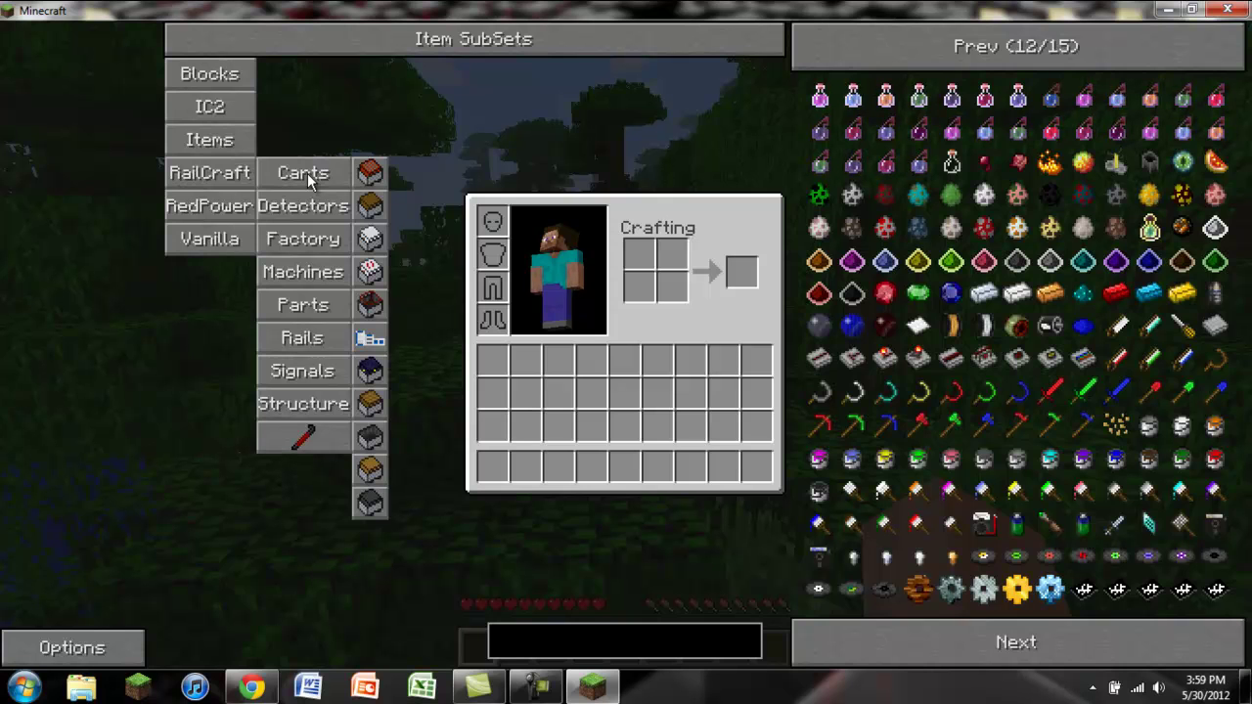
left_click(306, 175)
left_click(305, 175)
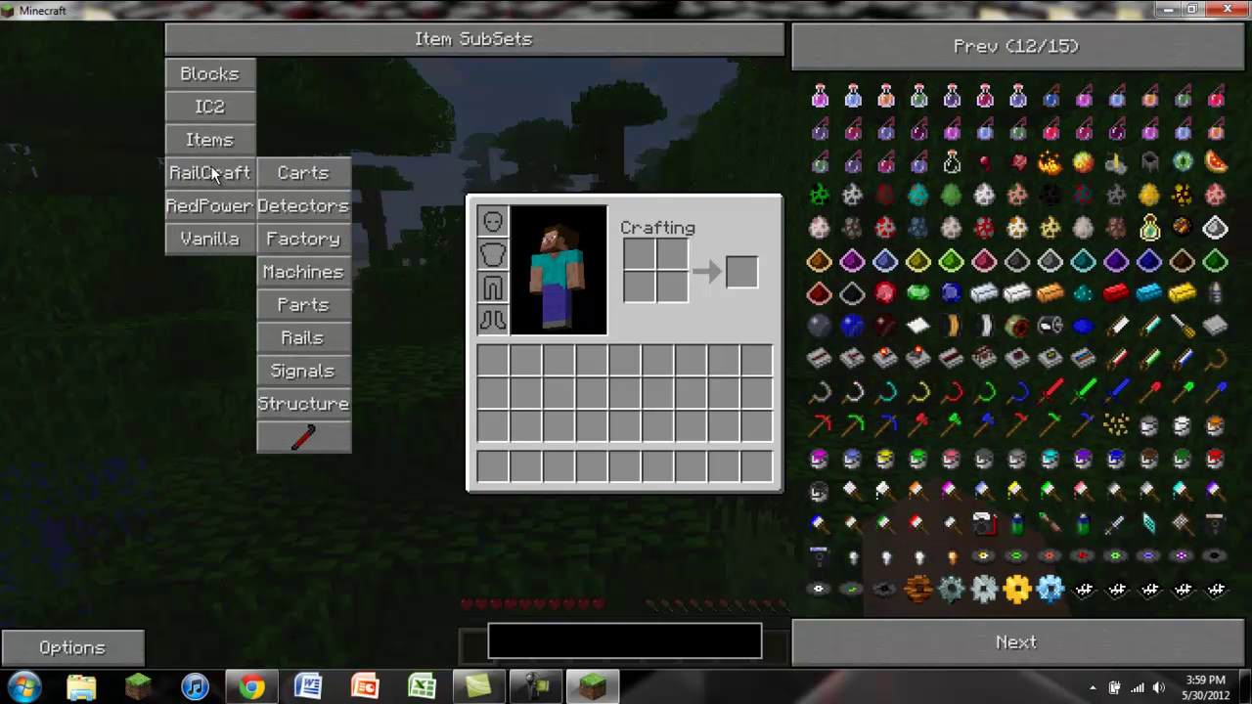
- Hide the RedPower Blocks subset from the item list
mouse_move(242, 207)
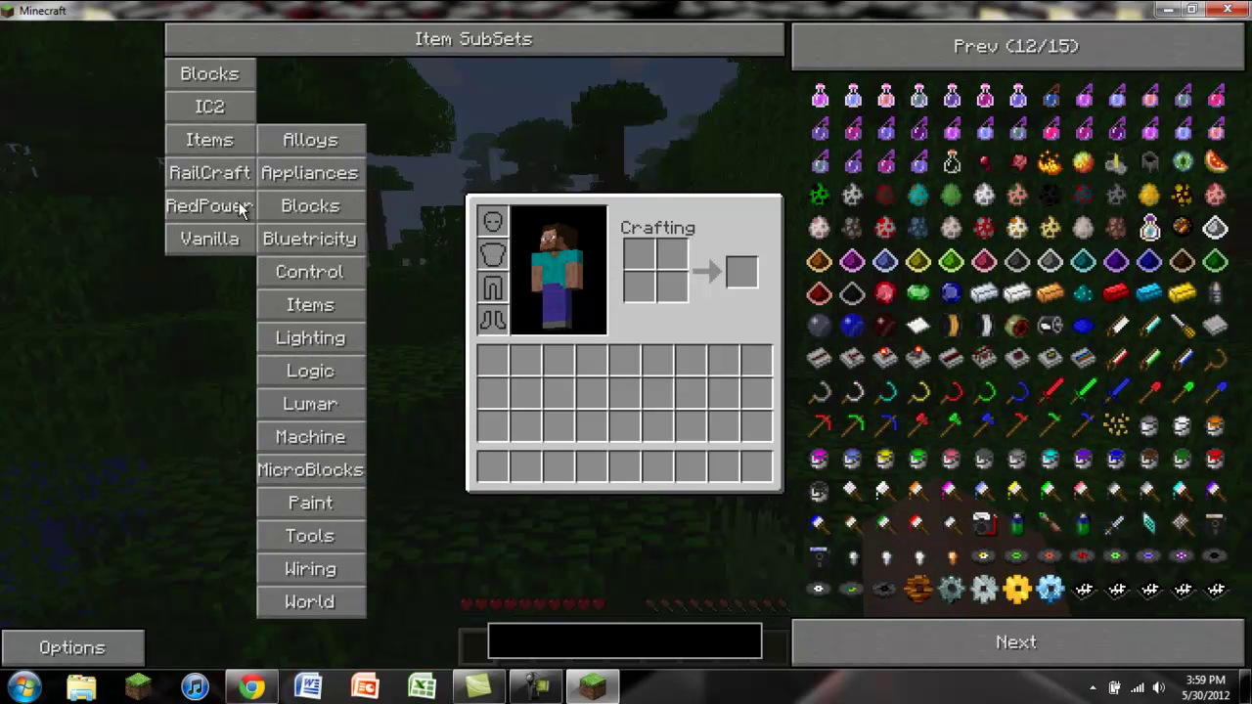
left_click(323, 208)
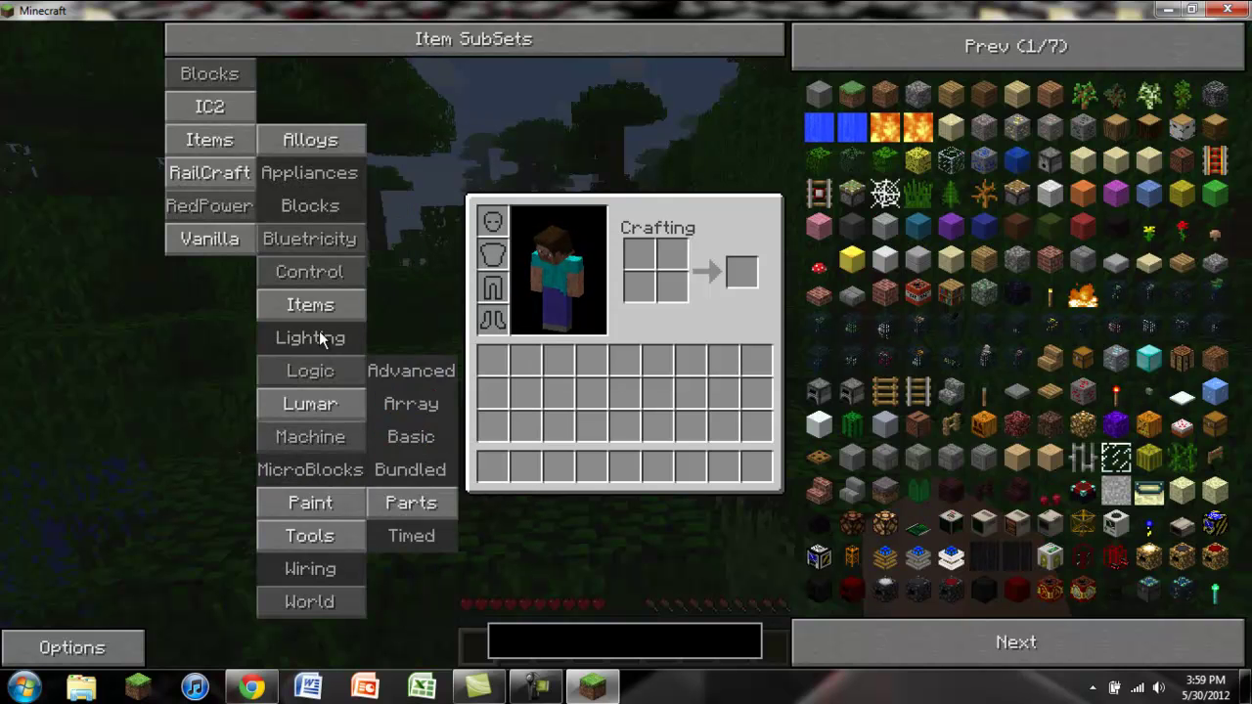
left_click(327, 361)
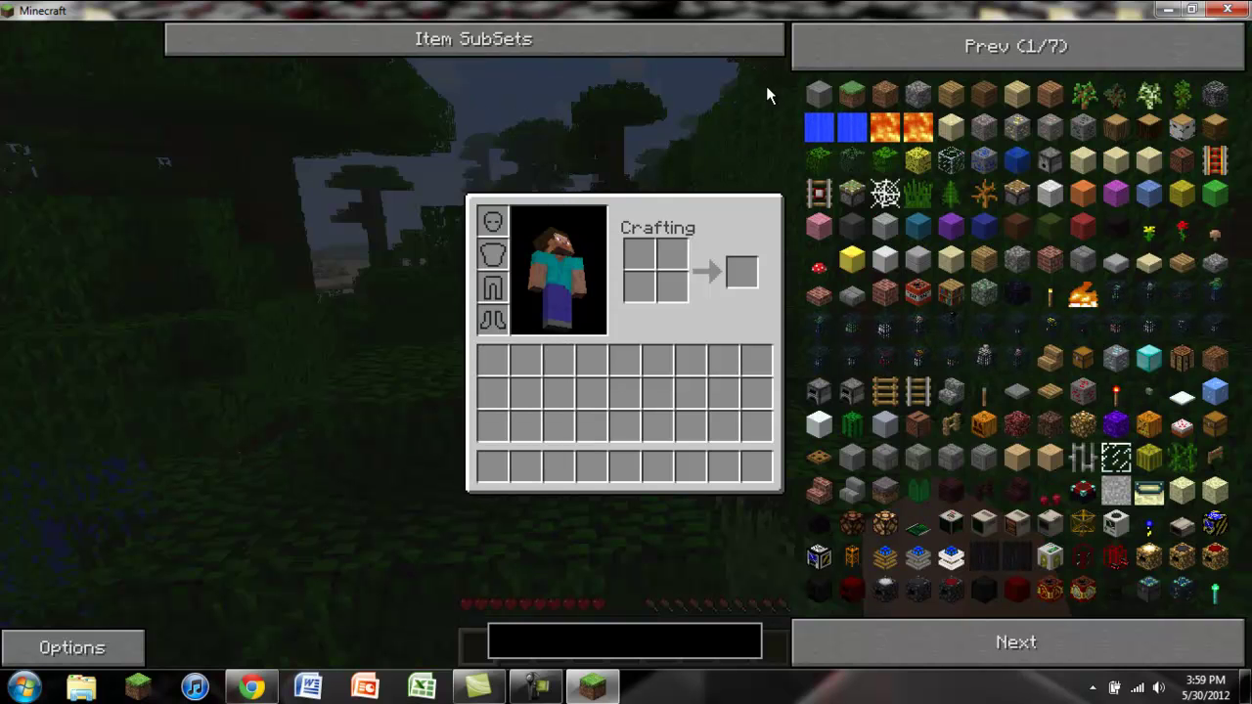
- Check the pages of the filtered item list and close the Minecraft window
scroll(960, 458, "down", 3)
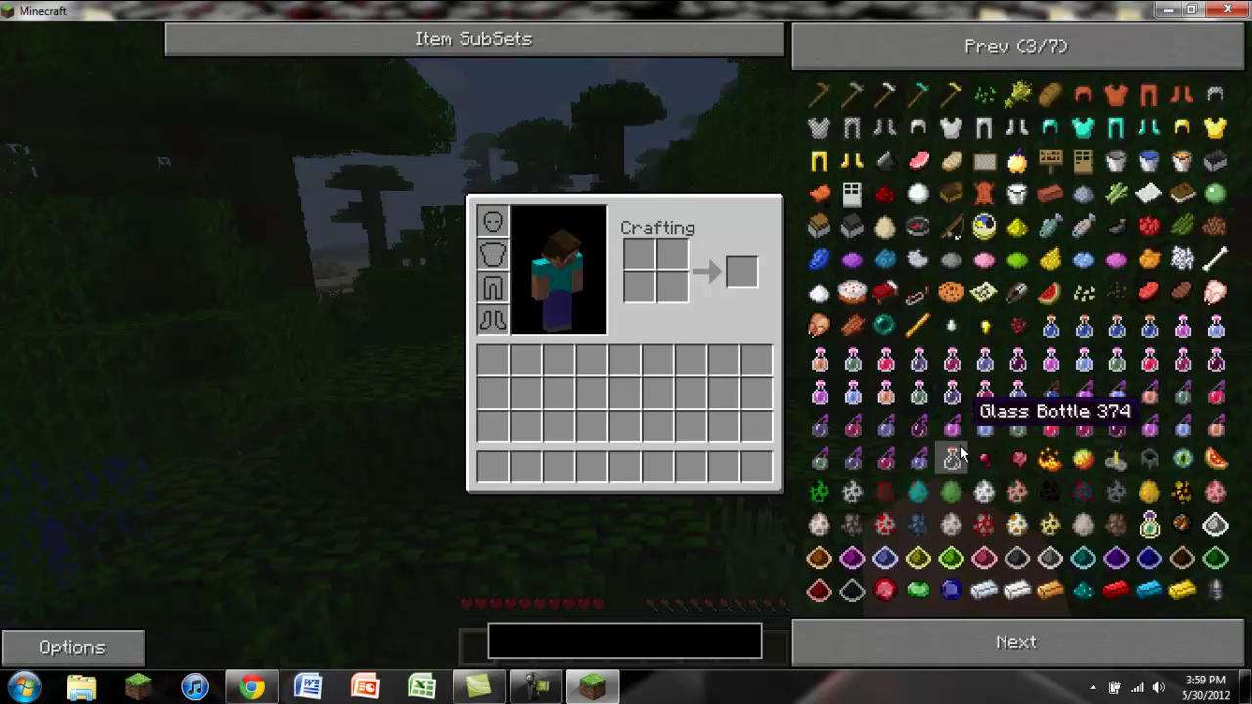
scroll(961, 458, "up", 1)
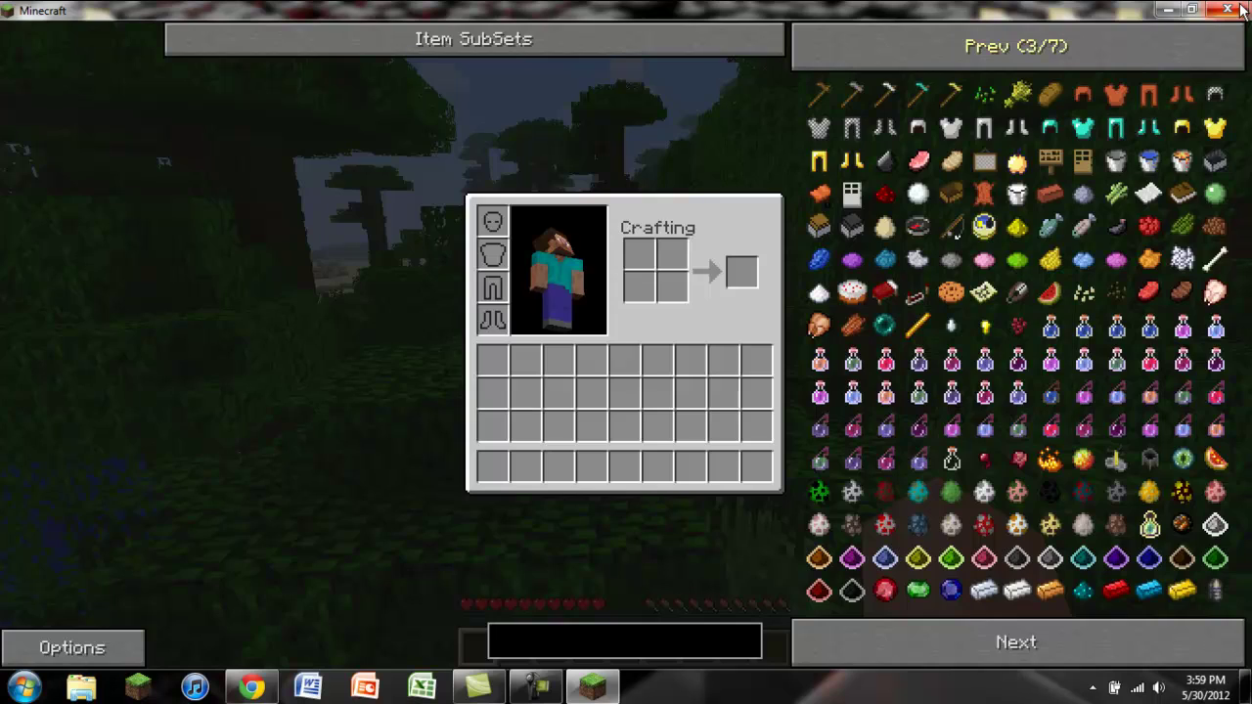
left_click(1167, 9)
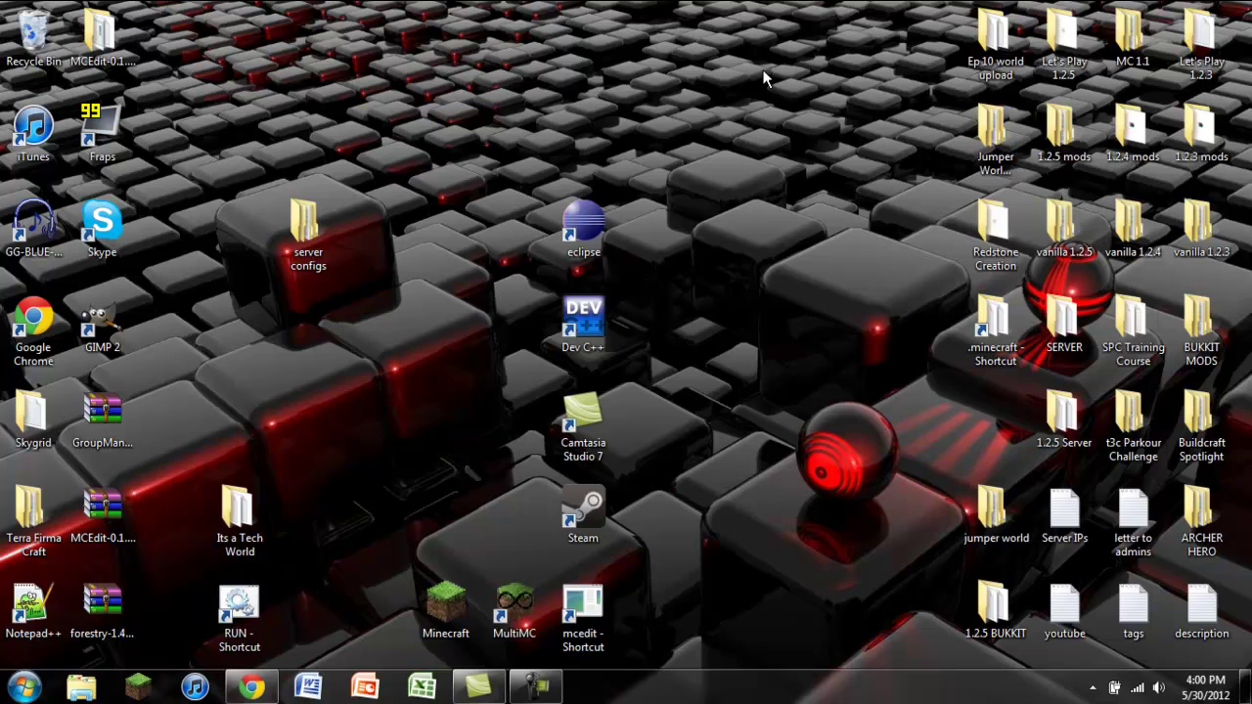
- Rename the "Its a Tech World" folder on the desktop as "Modded Insanity"
left_click(252, 559)
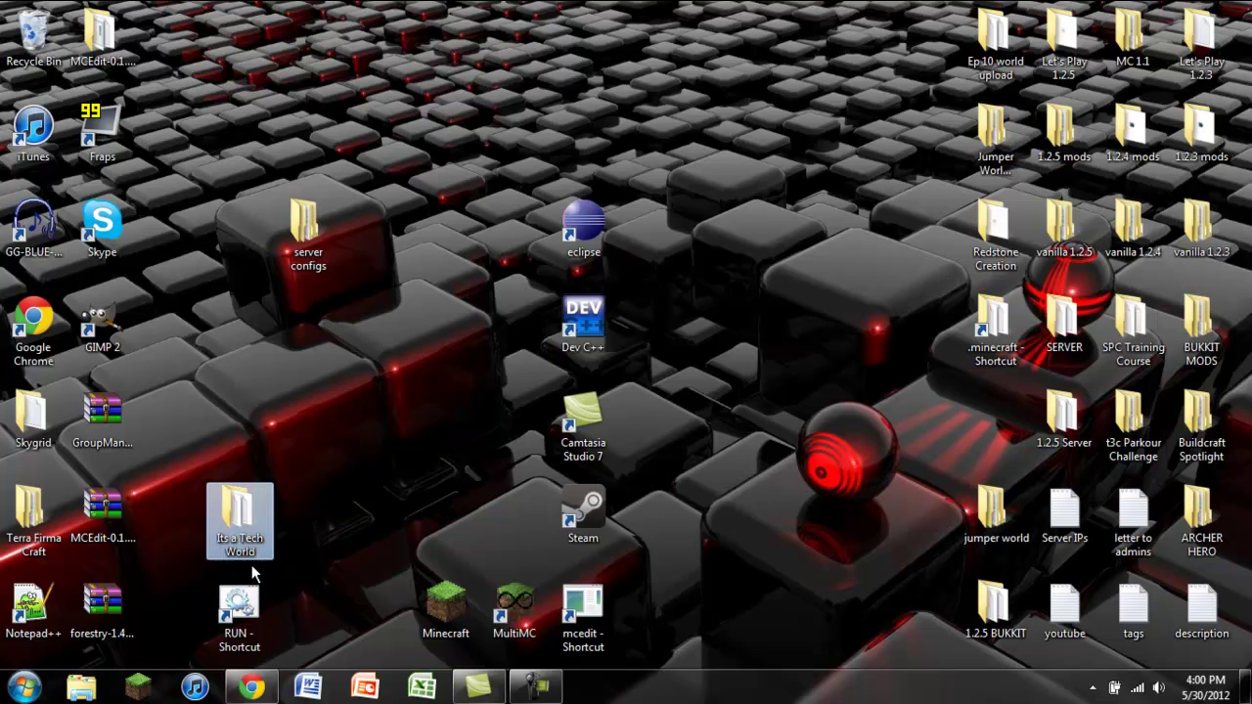
key("F2")
type("M")
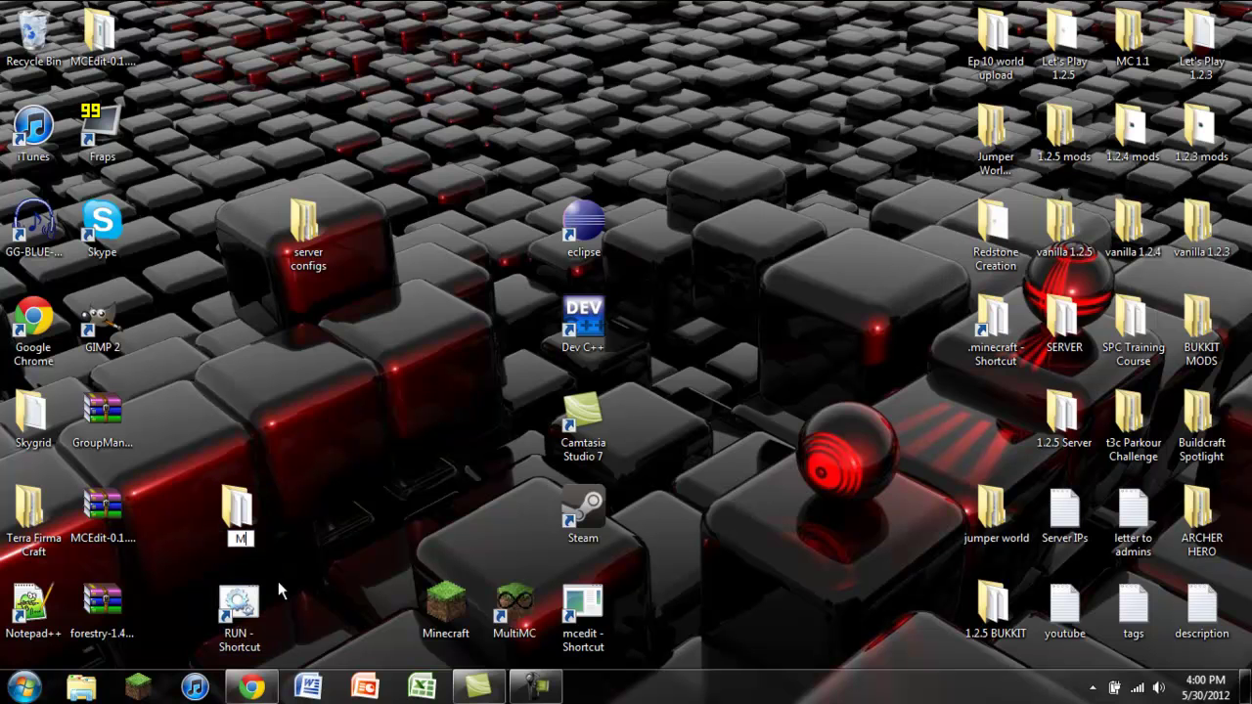
type("oddedInsta")
key("BackSpace")
key("BackSpace")
key("BackSpace")
key("BackSpace")
key("BackSpace")
type("Insat")
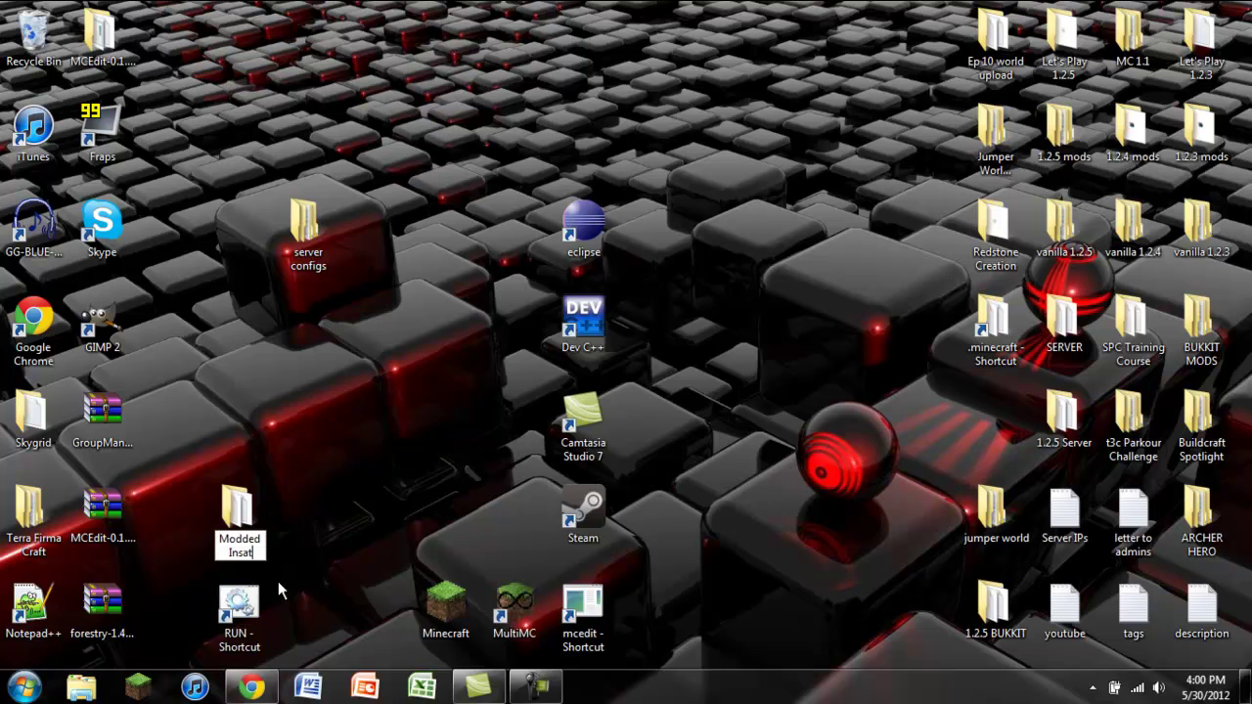
key("BackSpace")
type("nity")
key("Return")
left_click(280, 455)
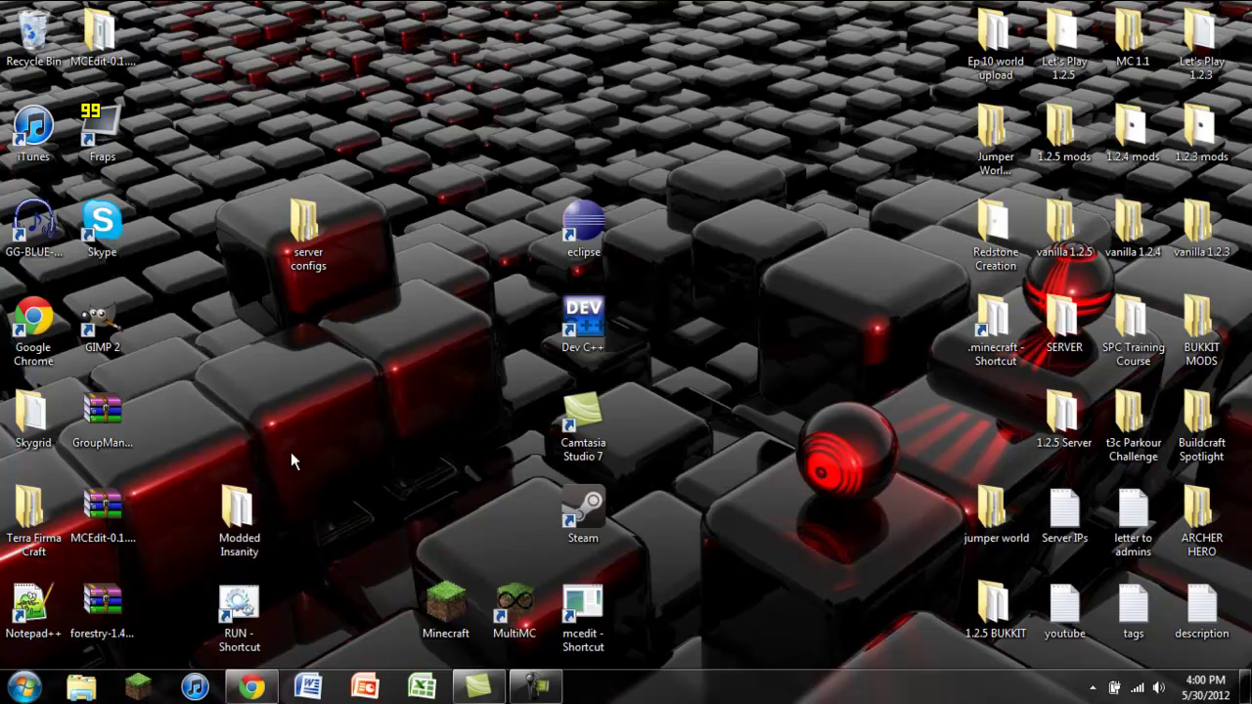